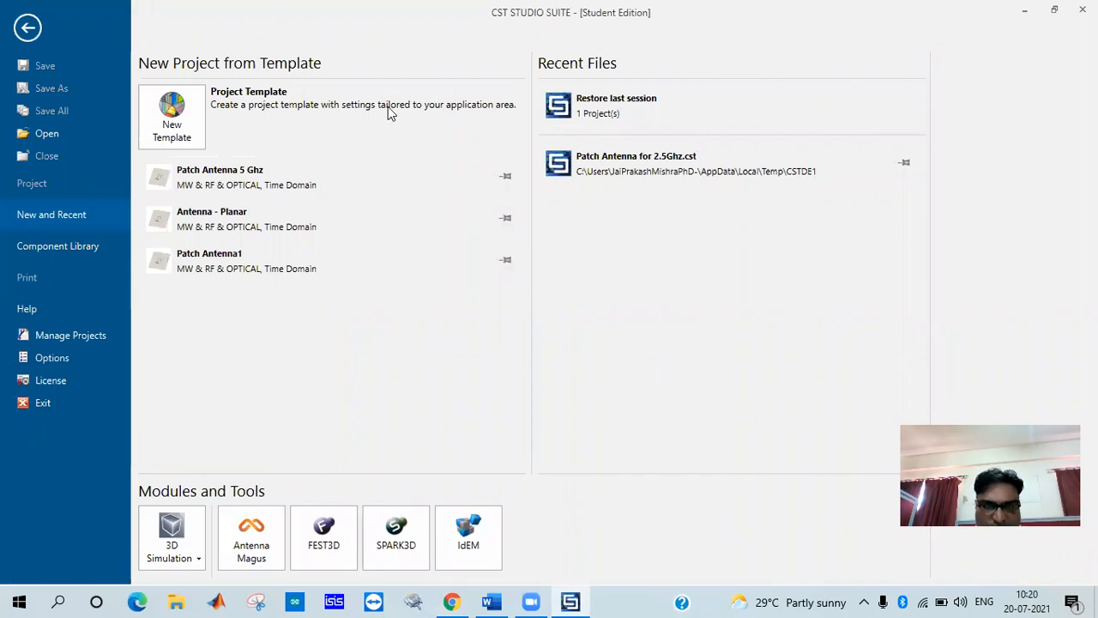
mouse_move(268, 186)
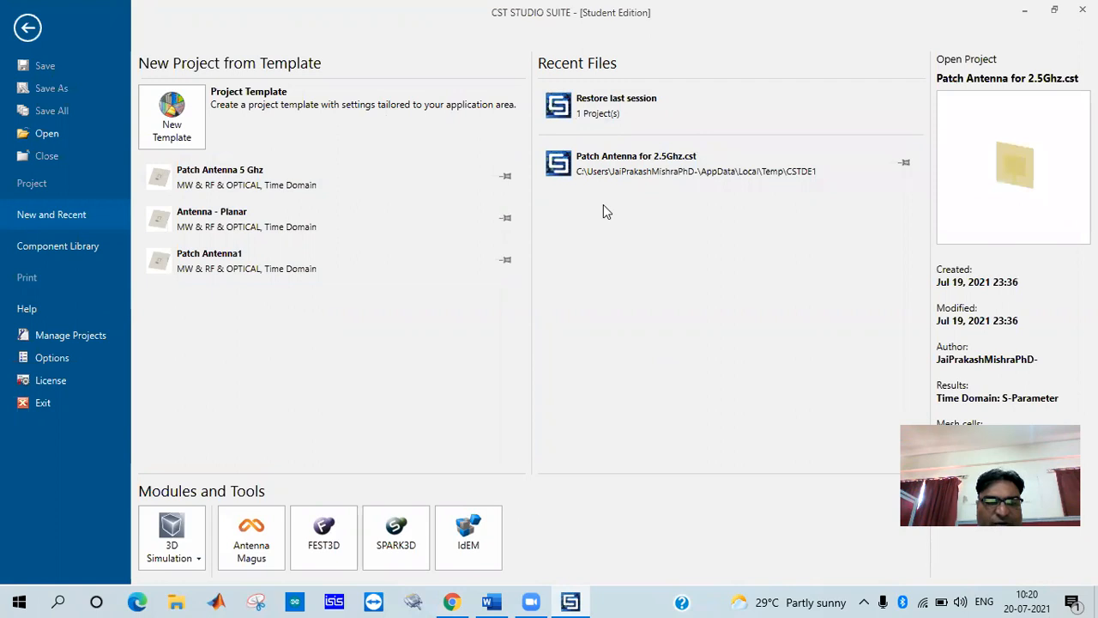
left_click(171, 103)
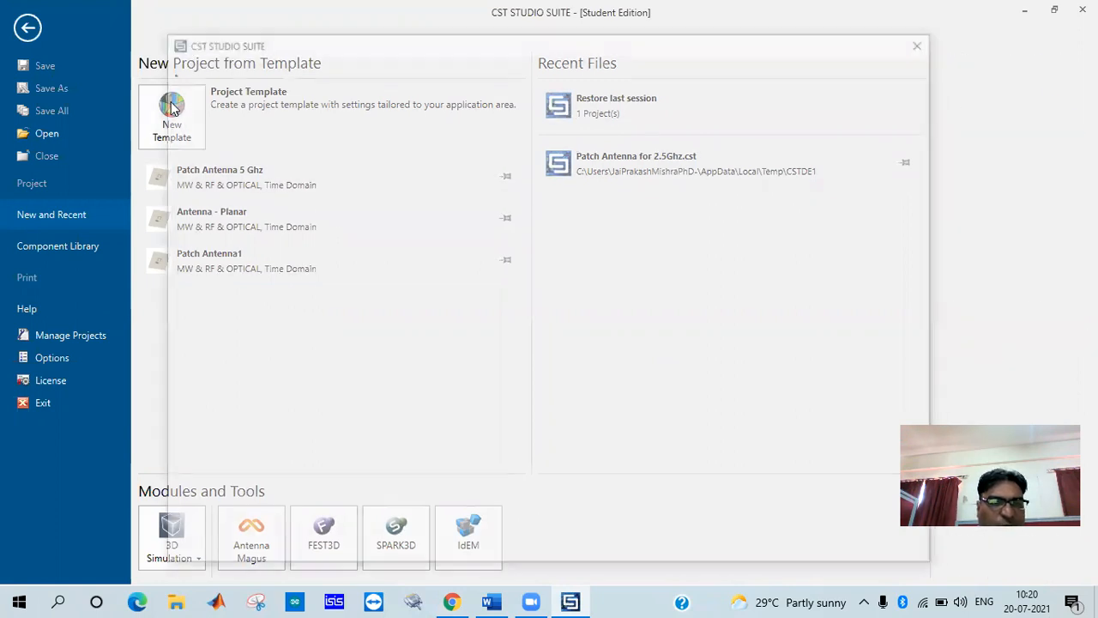
left_click(926, 41)
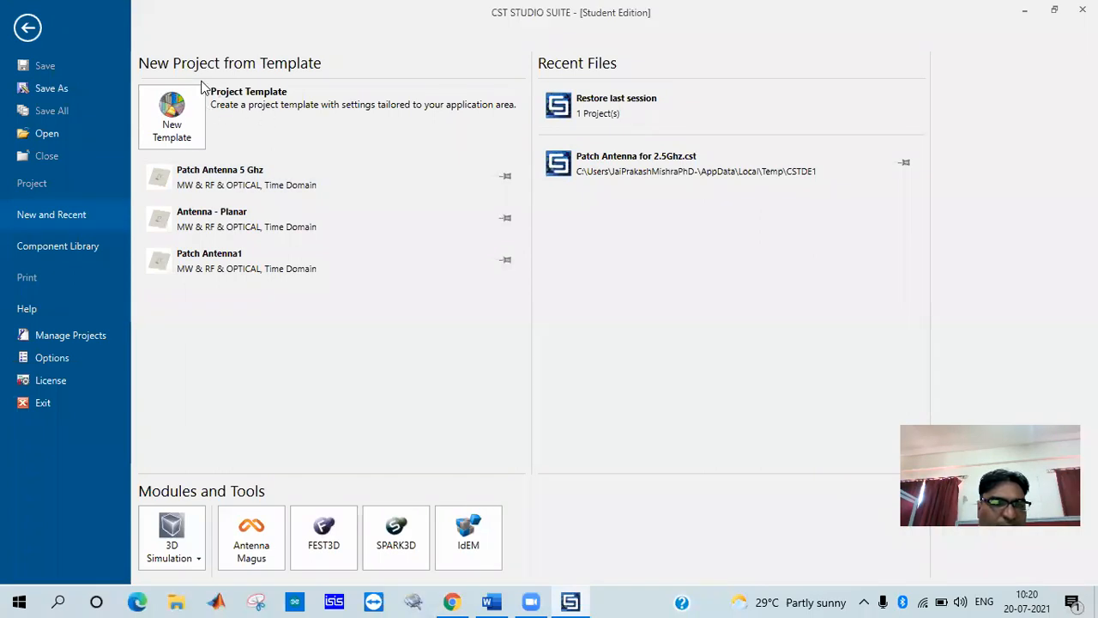
- Start a new project template for Microwaves & RF/Optical antennas with the Planar (Patch, Slot, etc.) workflow
left_click(182, 130)
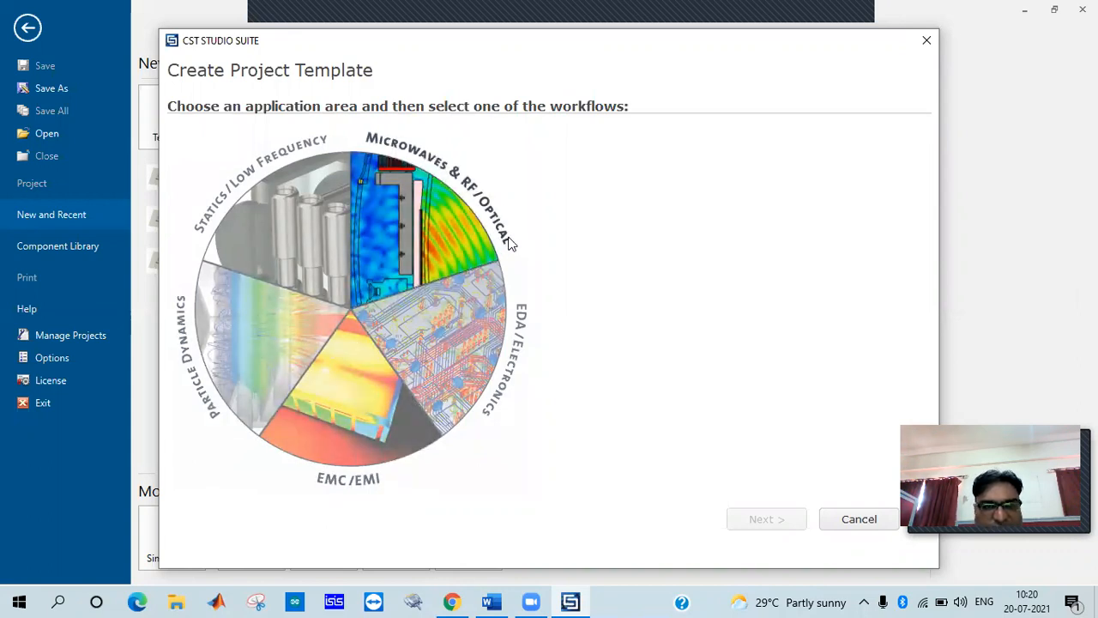
left_click(409, 203)
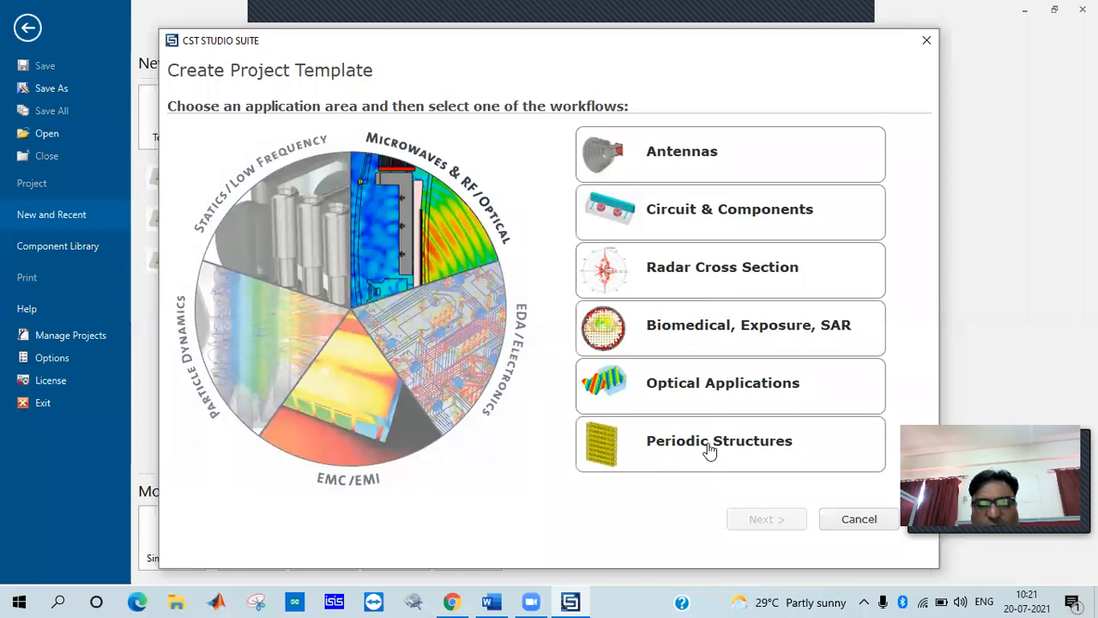
left_click(666, 164)
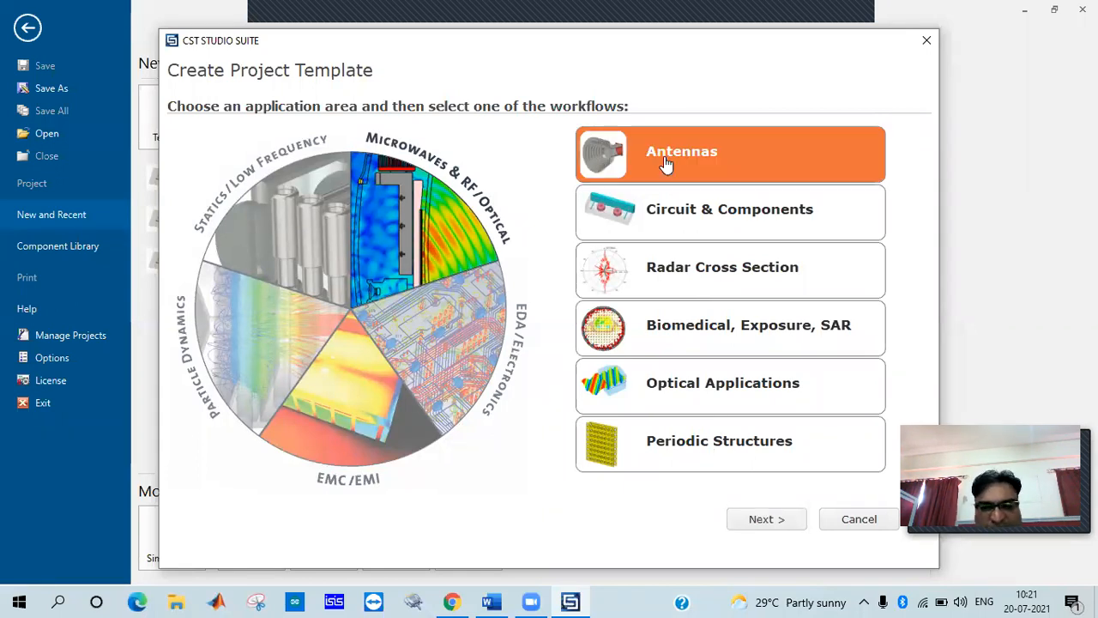
left_click(767, 523)
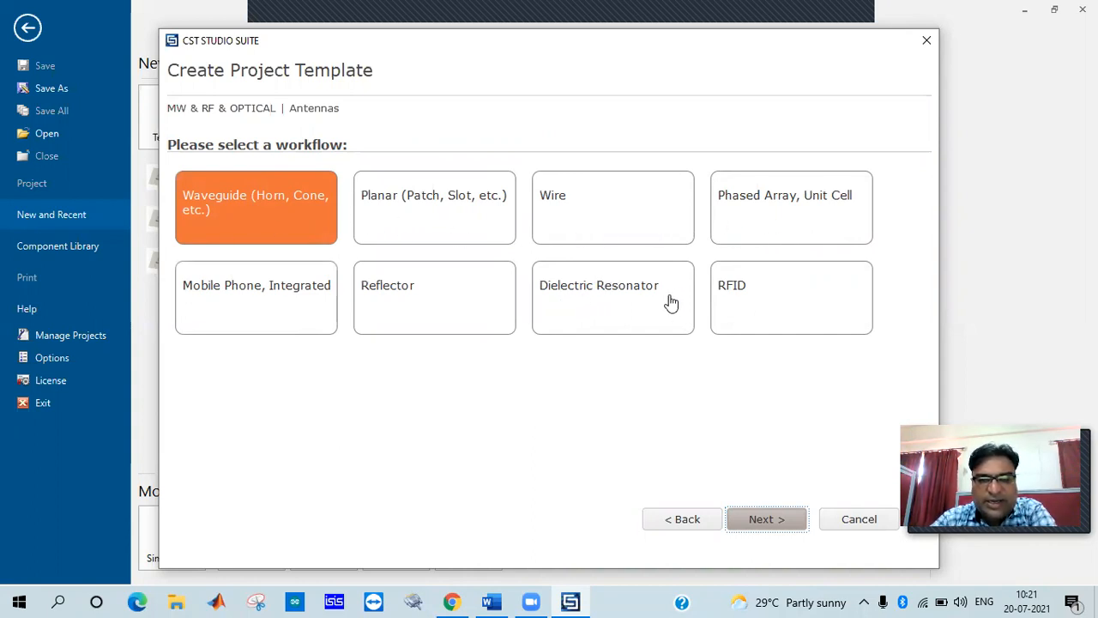
left_click(419, 201)
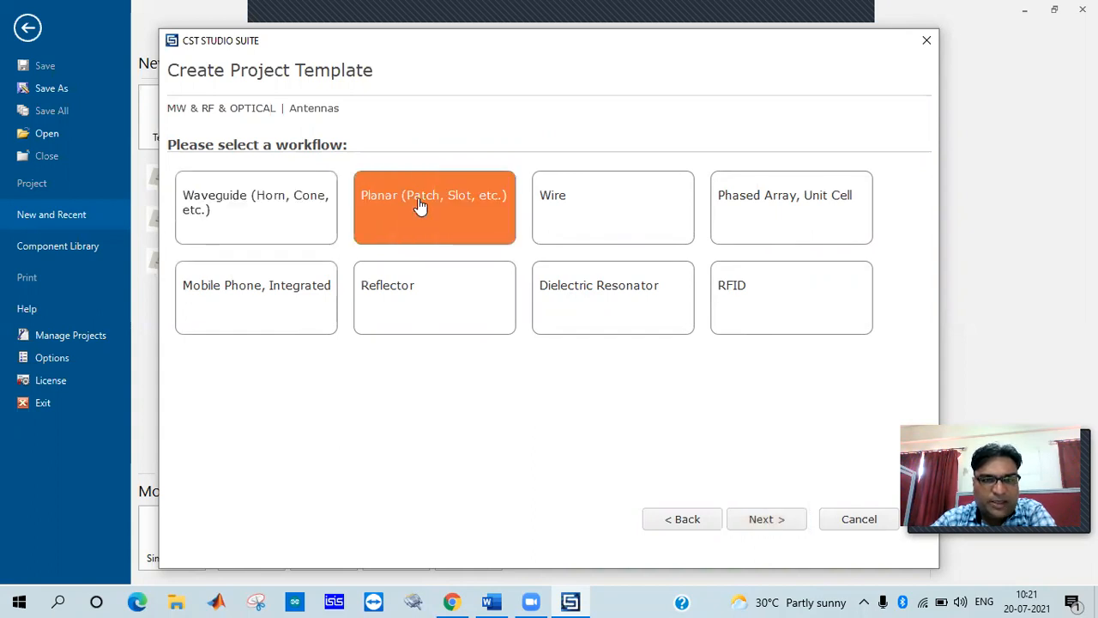
left_click(762, 521)
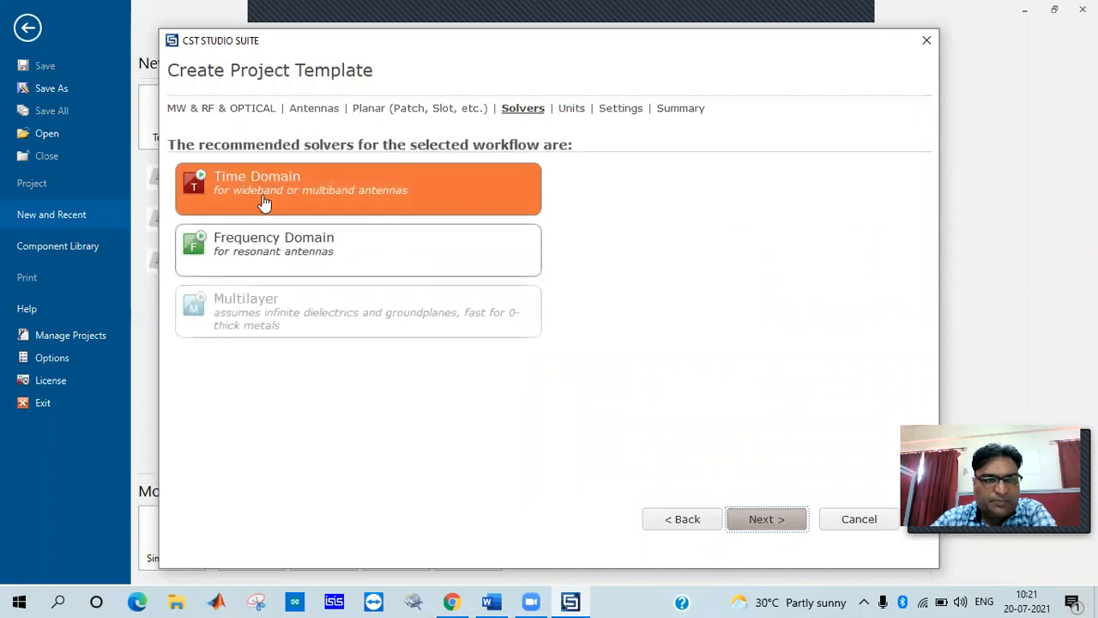
- Choose the Frequency Domain solver and accept the default units of mm, GHz, ns and Kelvin
left_click(277, 262)
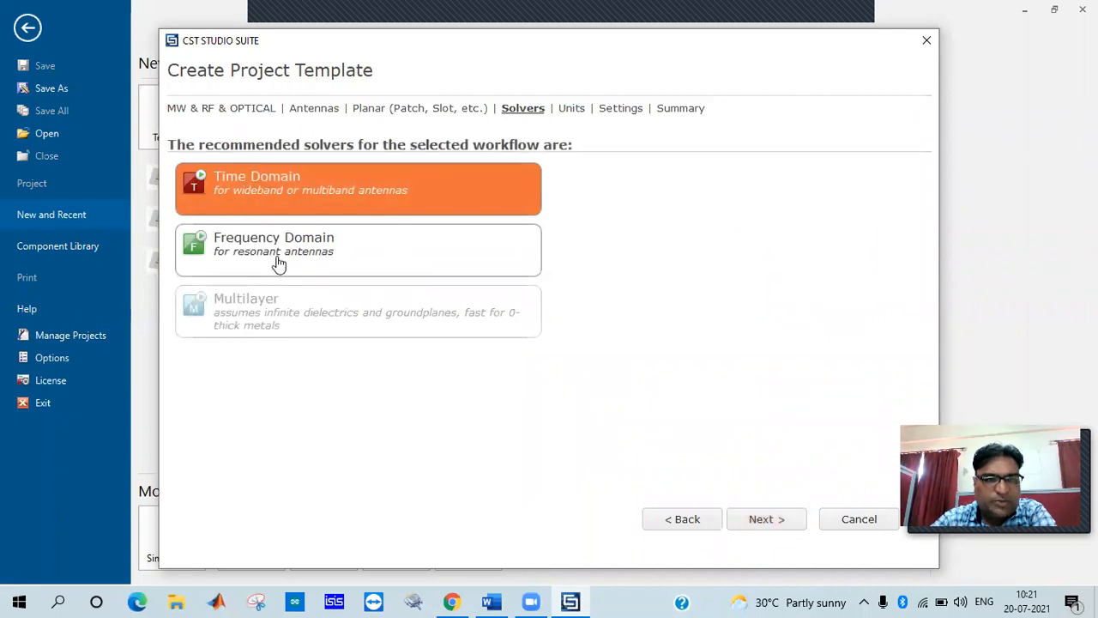
left_click(760, 528)
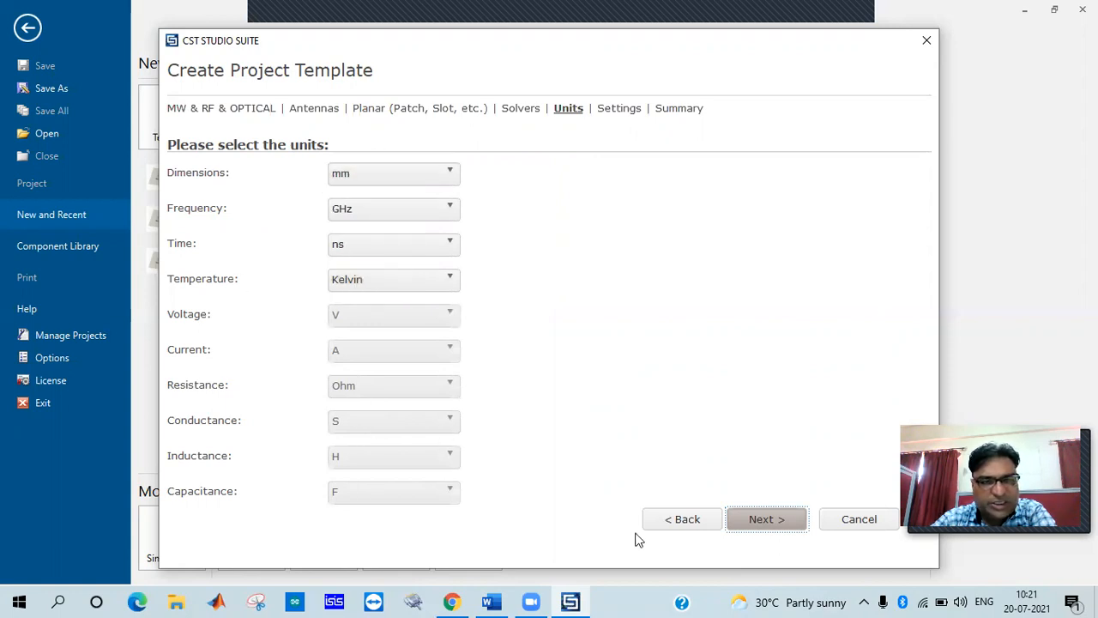
left_click(770, 520)
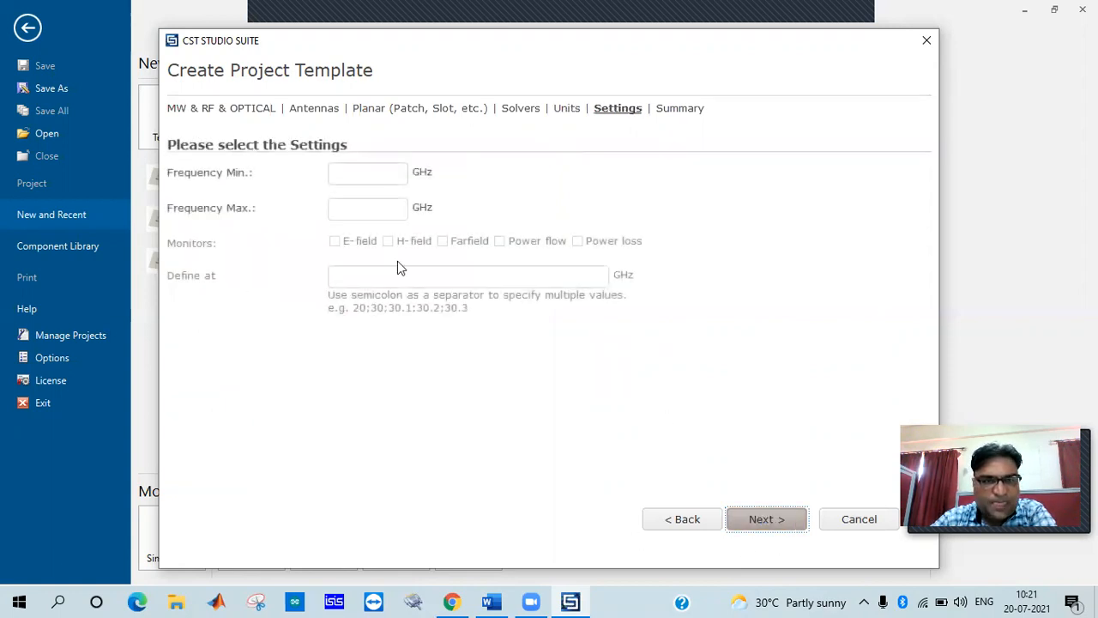
- Set the template's frequency range to a minimum of 1 GHz and a maximum of 3 GHz
left_click(367, 172)
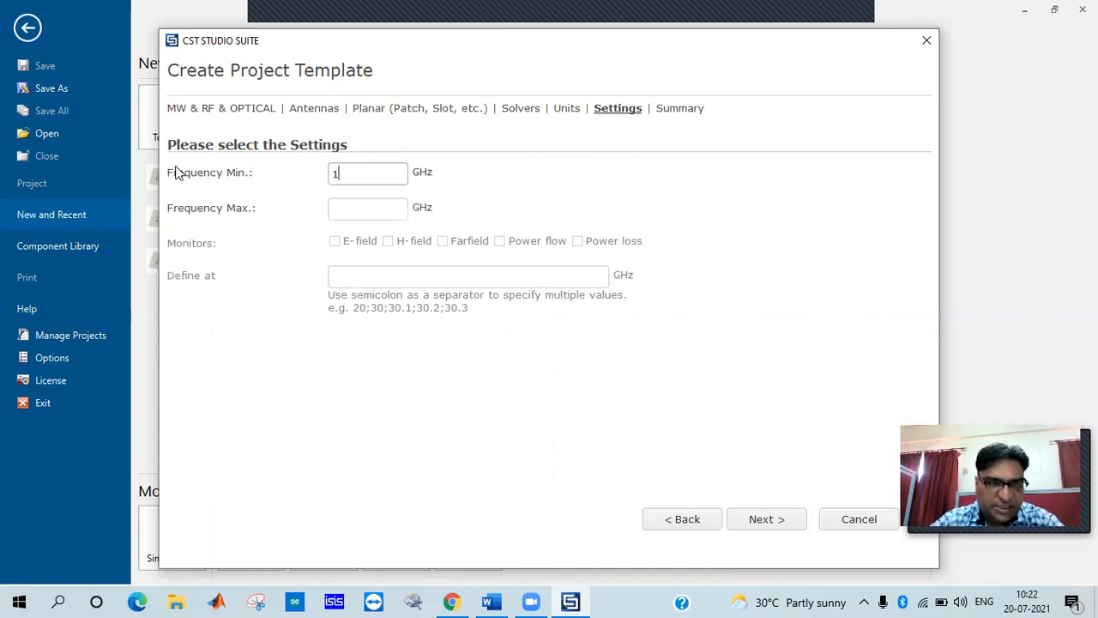
left_click(355, 209)
type("3")
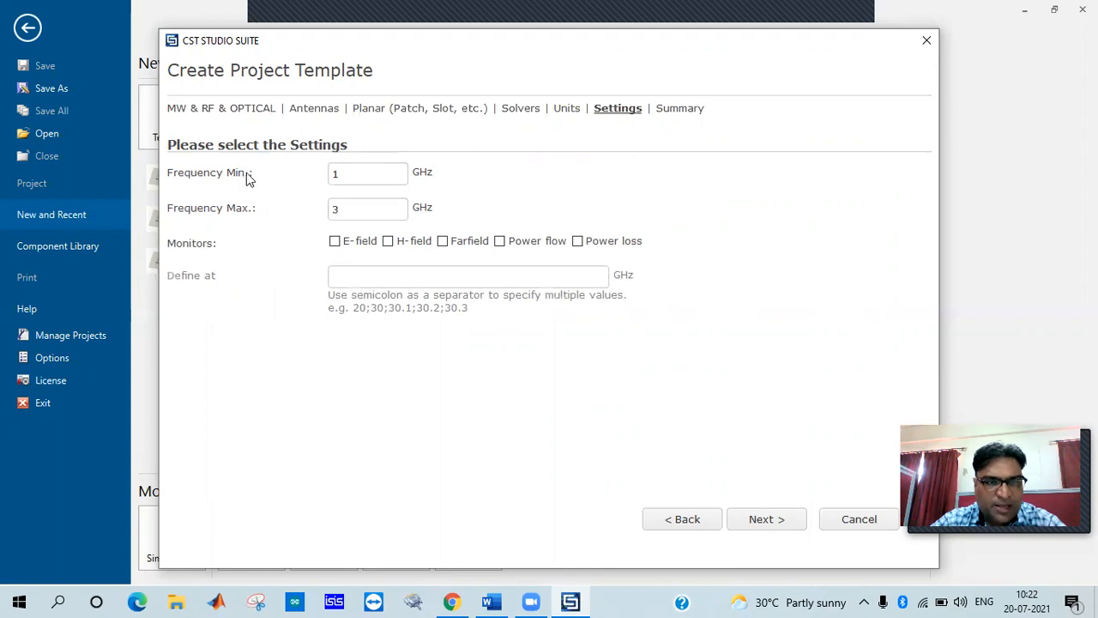
left_click(337, 207)
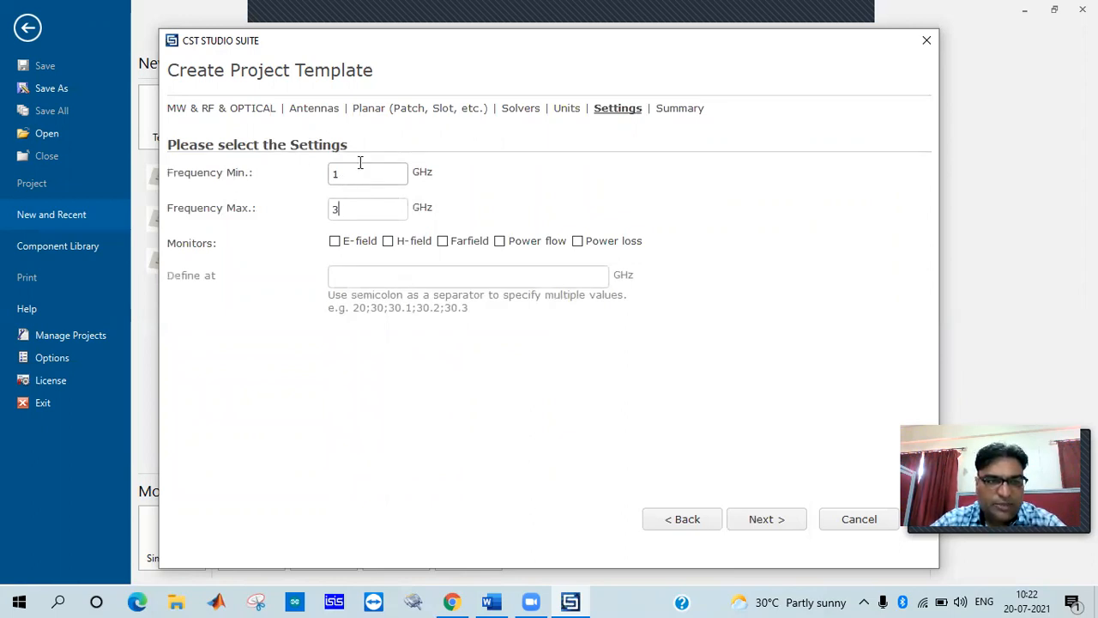
- Enable the E-field, H-field and Farfield monitors at 1;2;3 GHz and proceed to the template summary
left_click(335, 241)
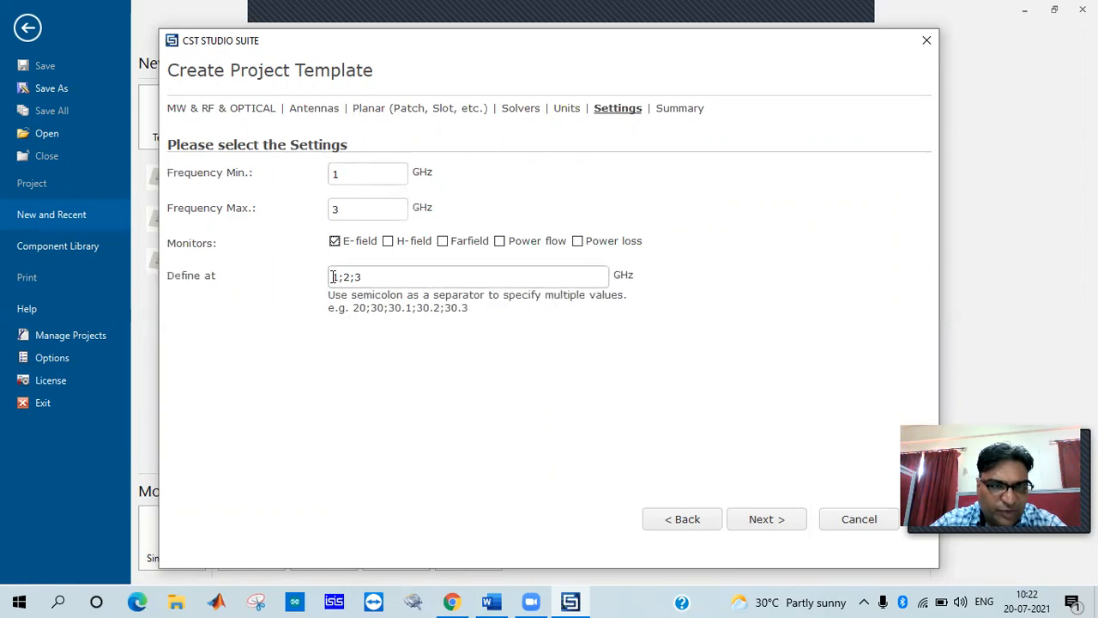
left_click_drag(362, 277, 331, 278)
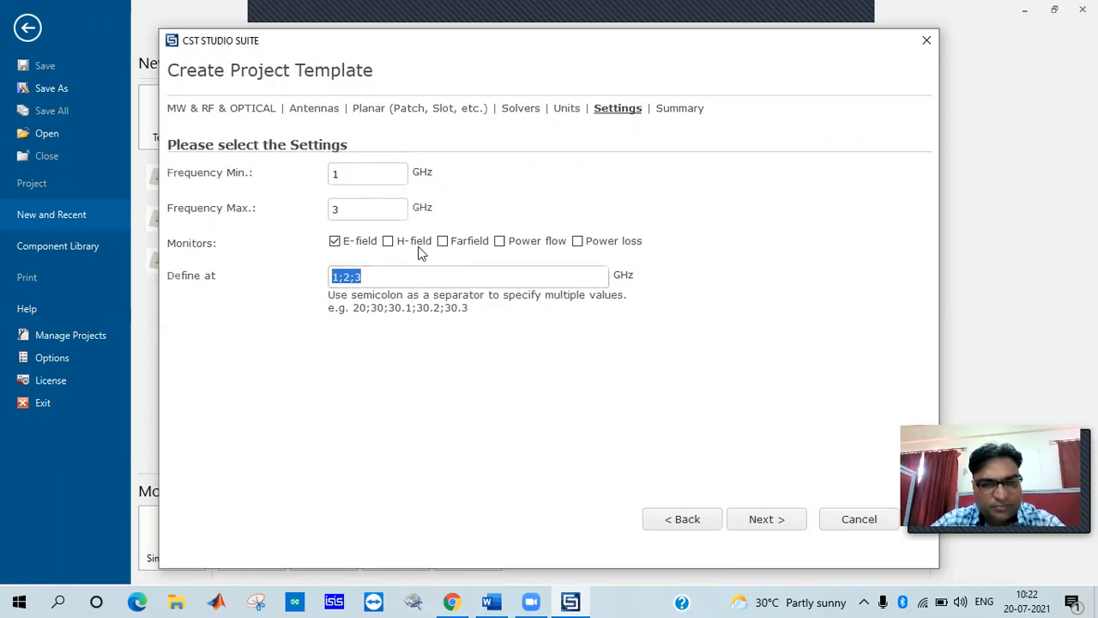
left_click(388, 241)
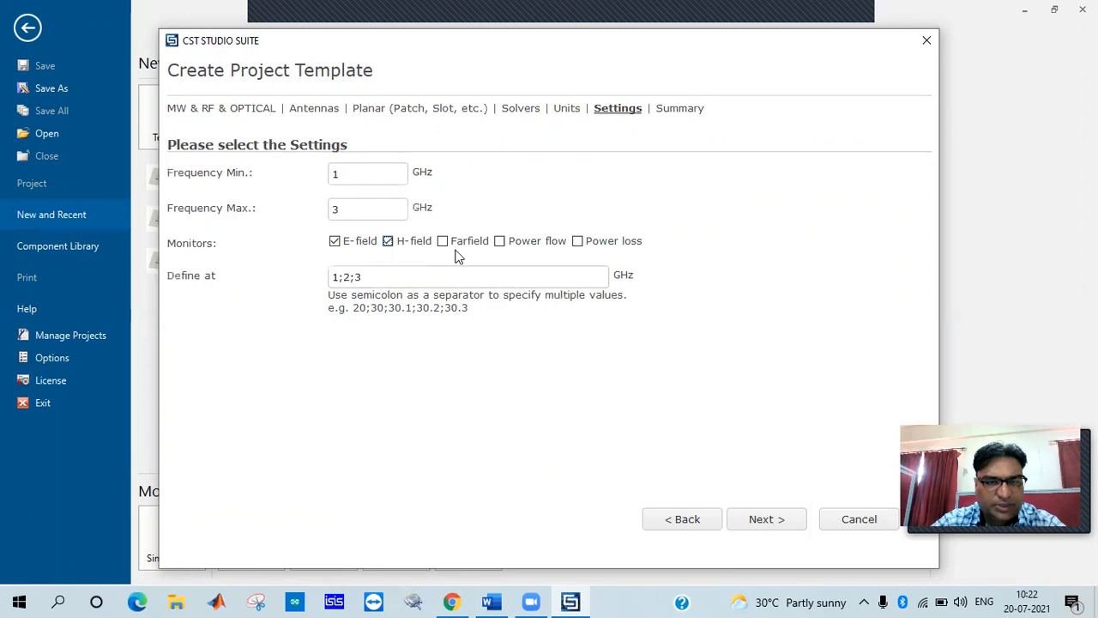
left_click(443, 243)
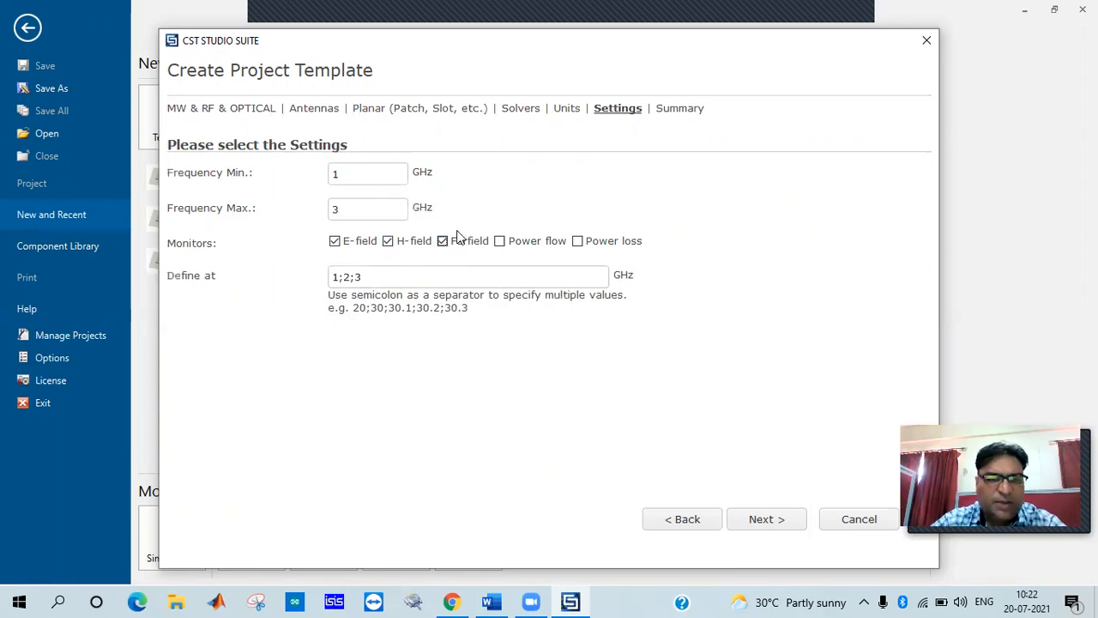
left_click(761, 525)
- Name the template "2.5 Ghz patch Antenna2" and finish creating it
left_click_drag(435, 174, 326, 170)
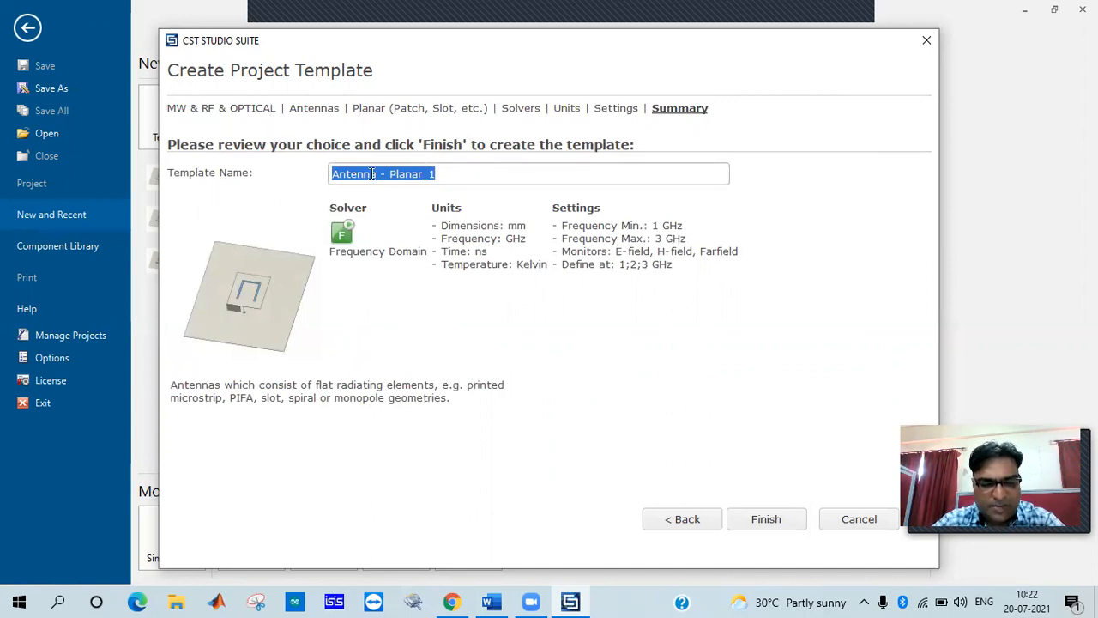
type("2.5")
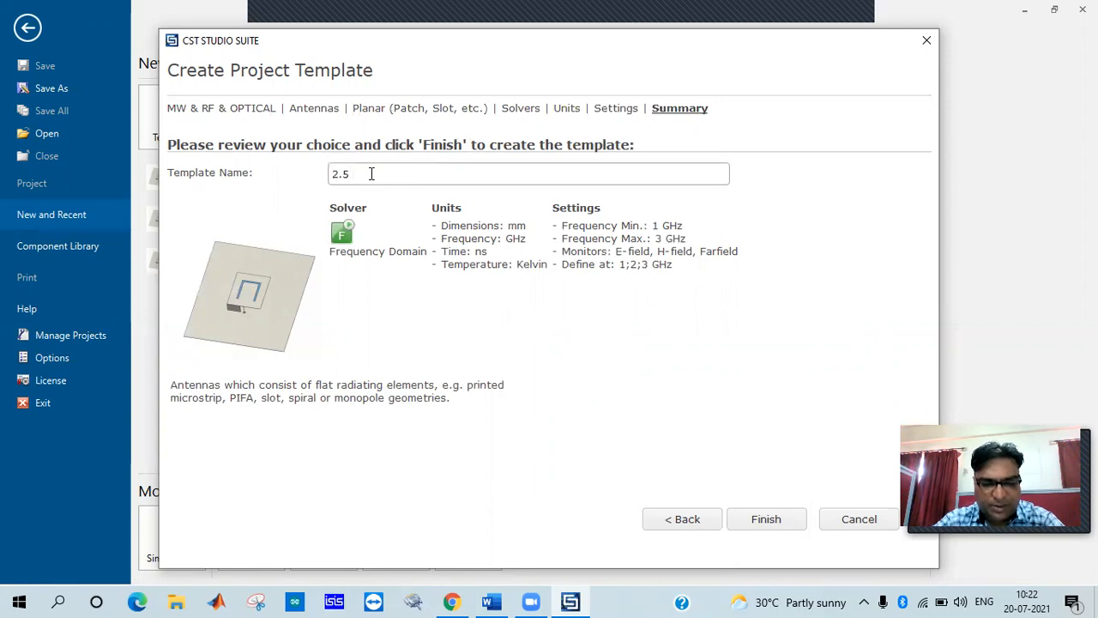
type(" Ghz patch")
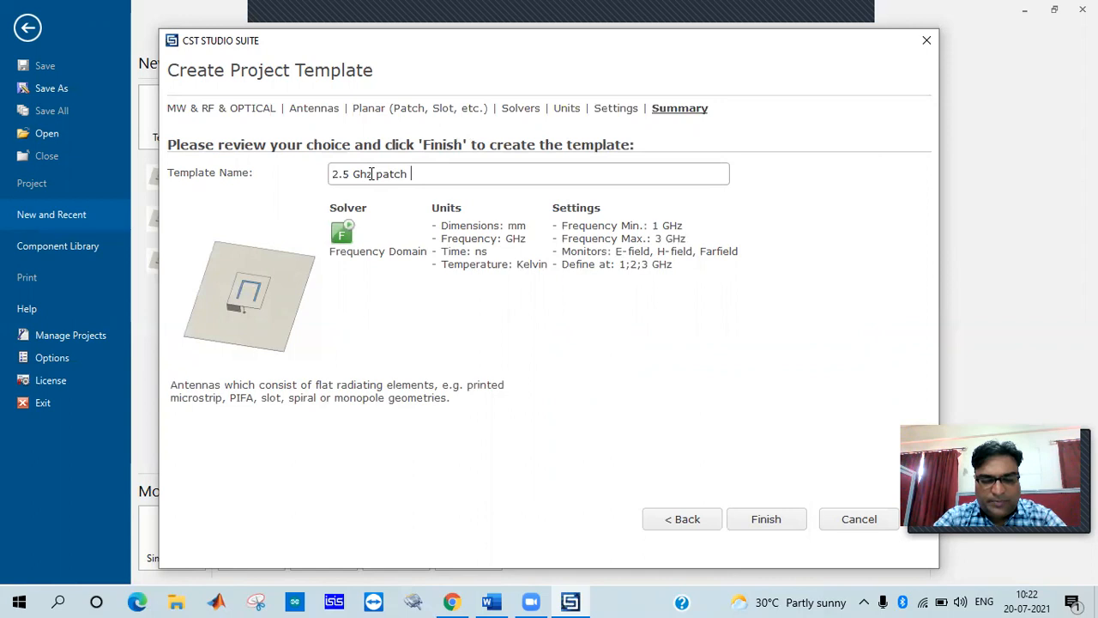
type(" Antenna2")
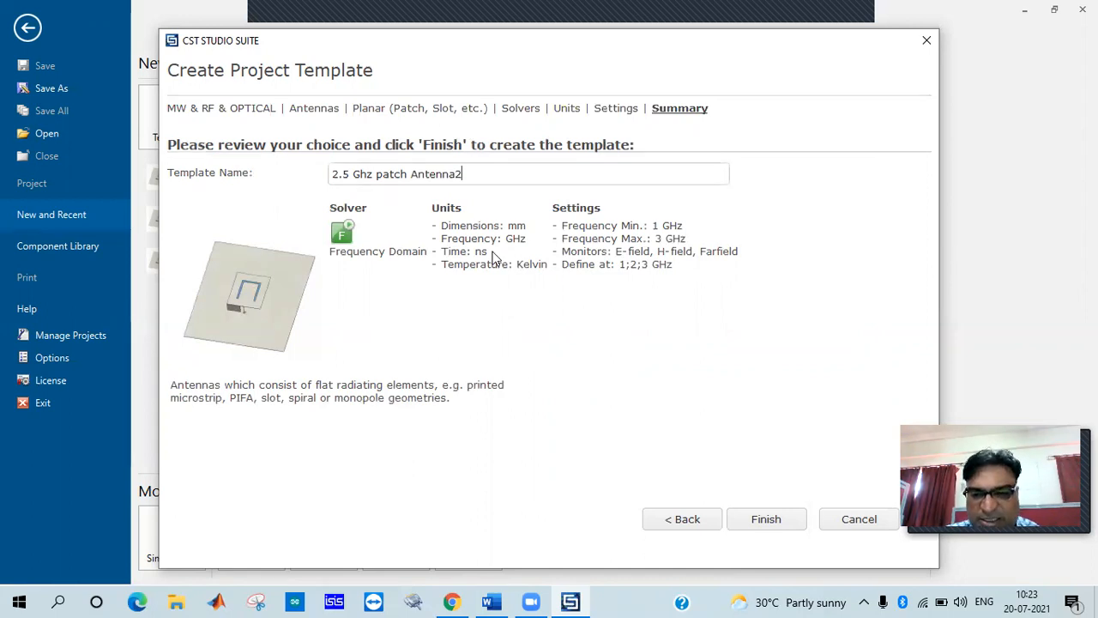
left_click(757, 515)
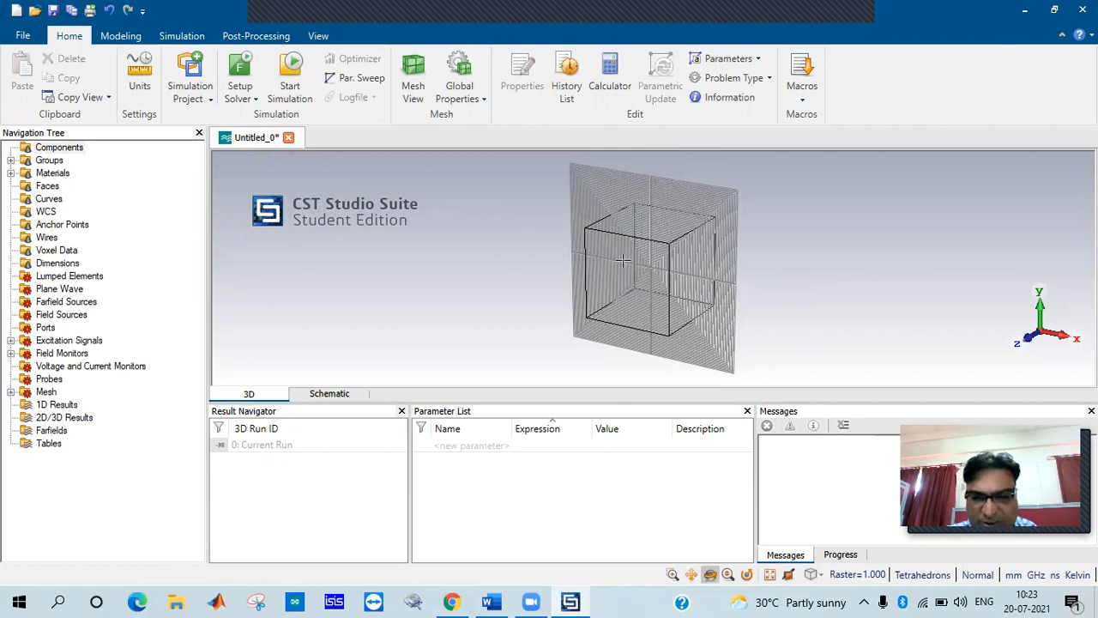
- Examine the empty 3D workspace from the front, back and top, ending in the front view
left_click(813, 575)
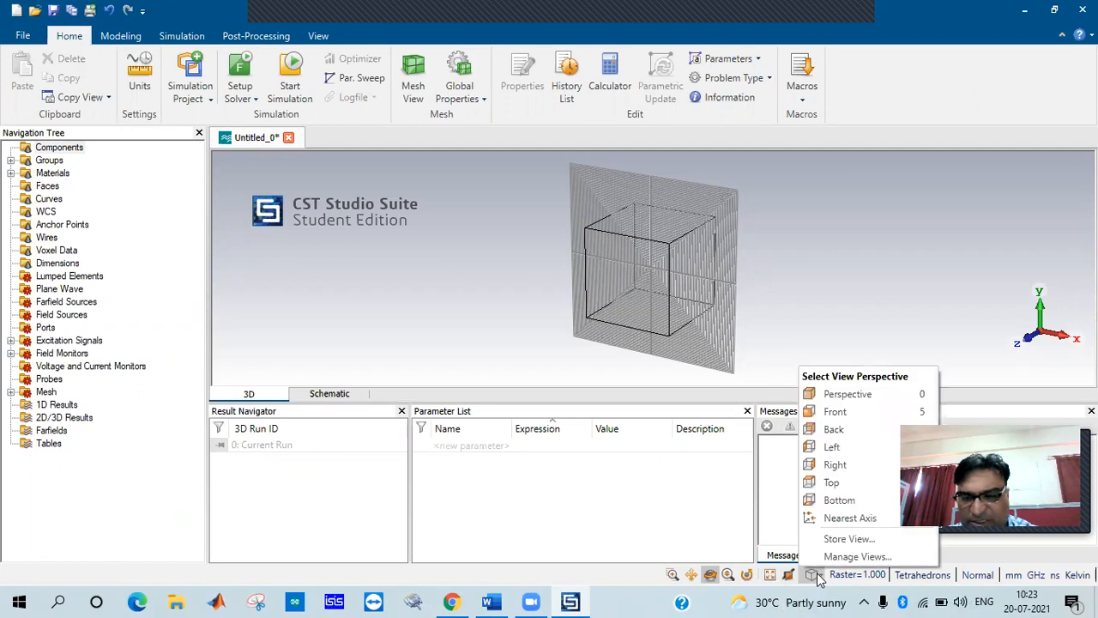
left_click(837, 412)
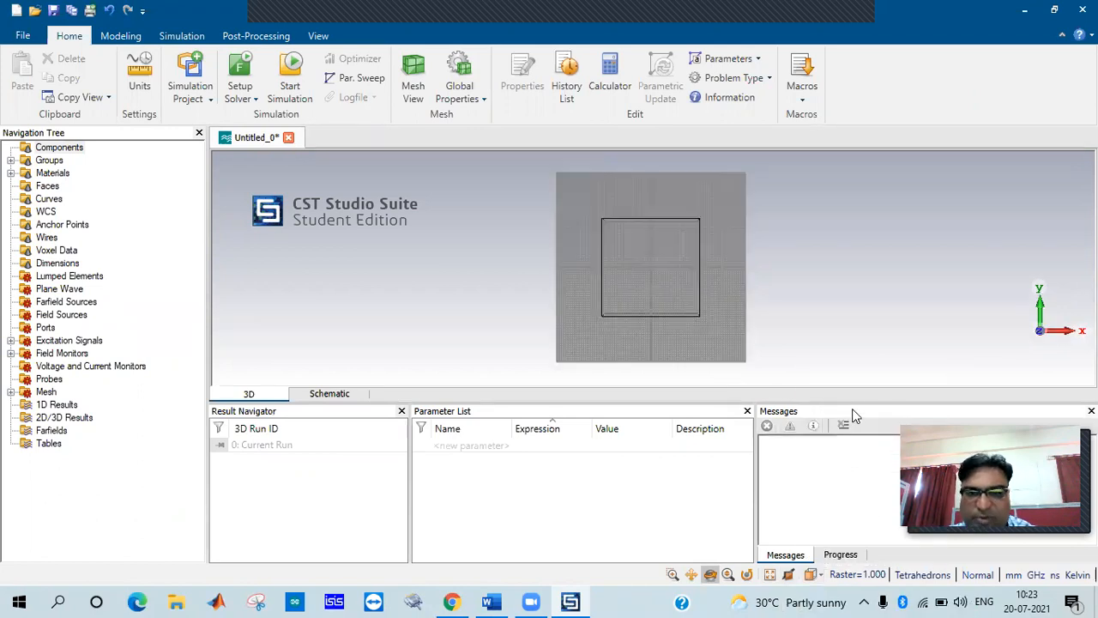
left_click(813, 575)
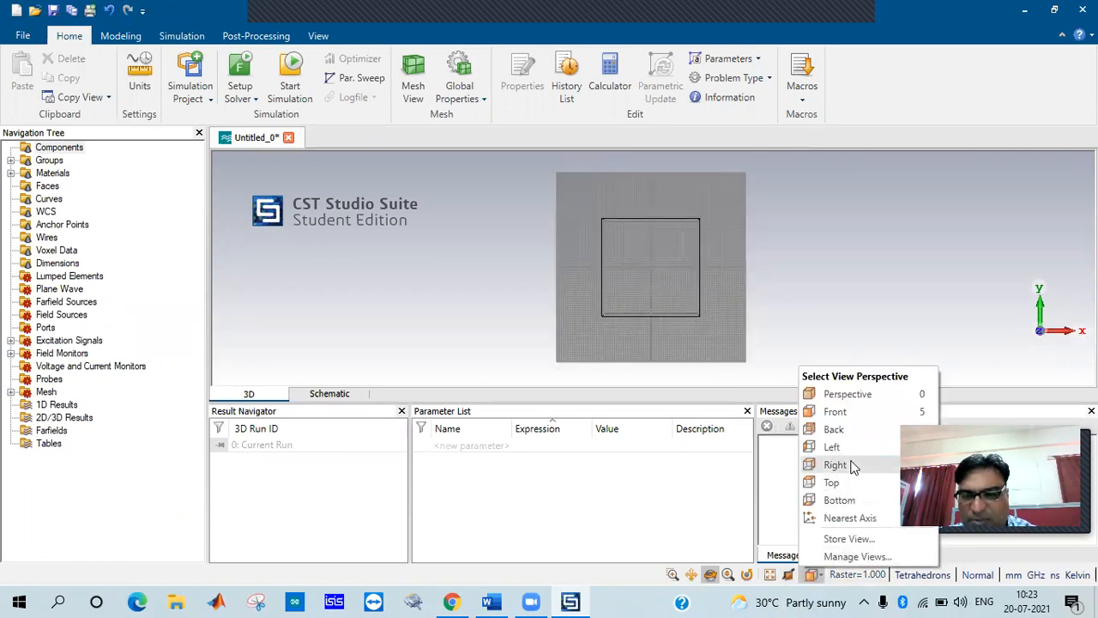
left_click(834, 429)
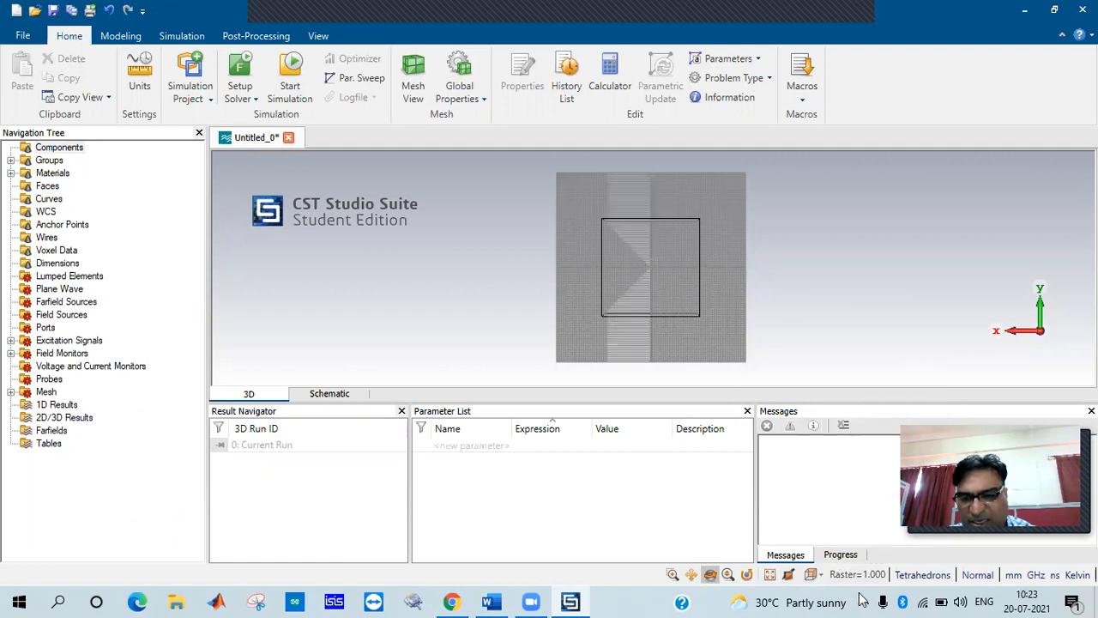
left_click(812, 575)
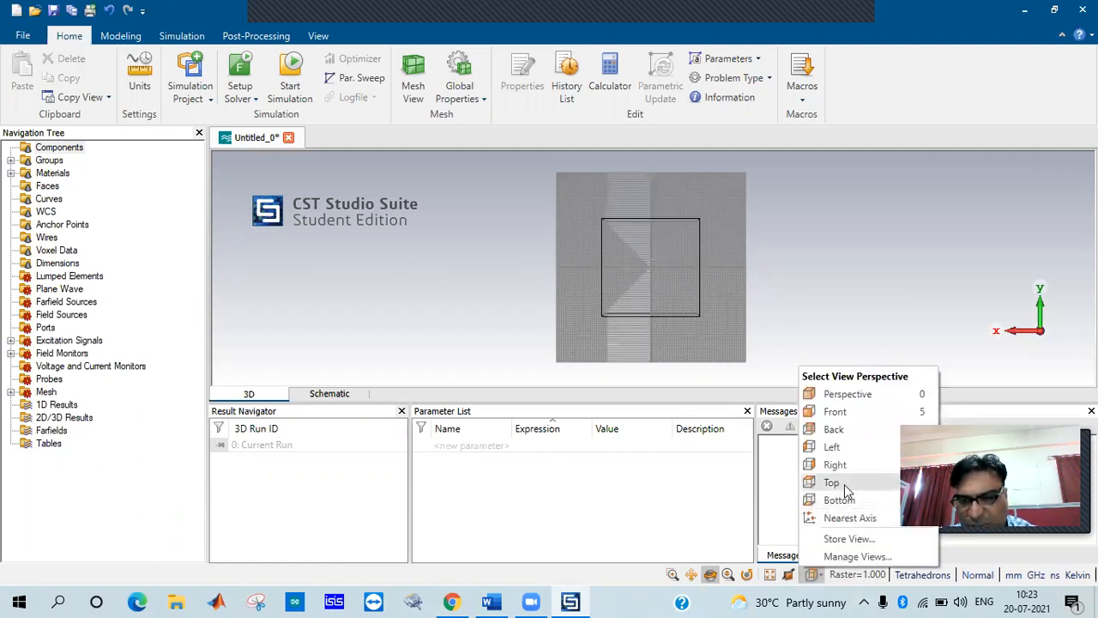
left_click(846, 483)
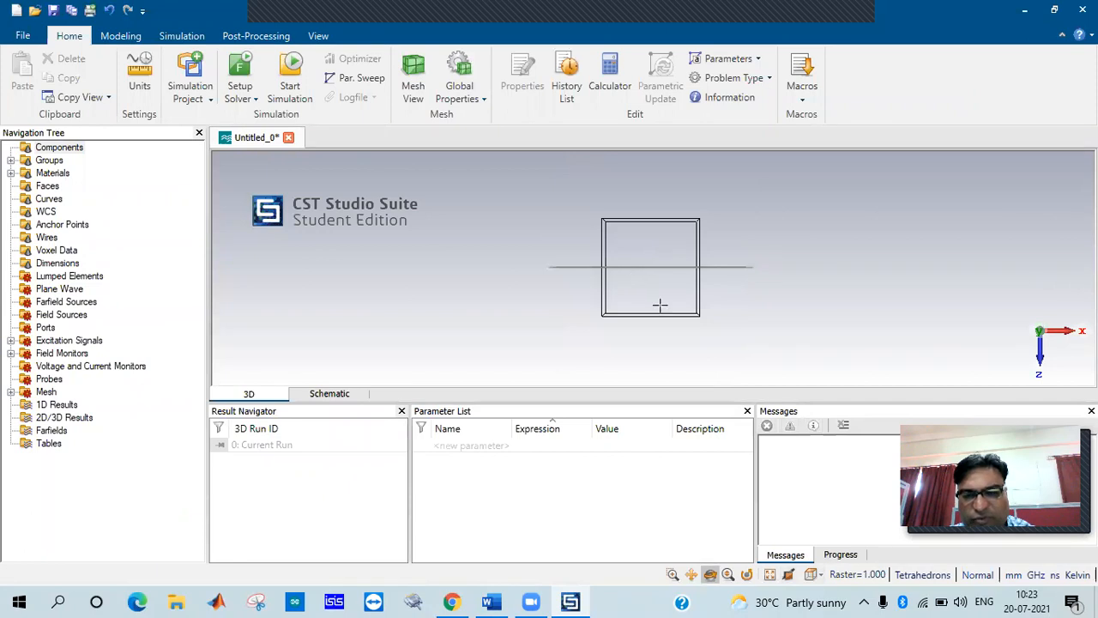
left_click(812, 575)
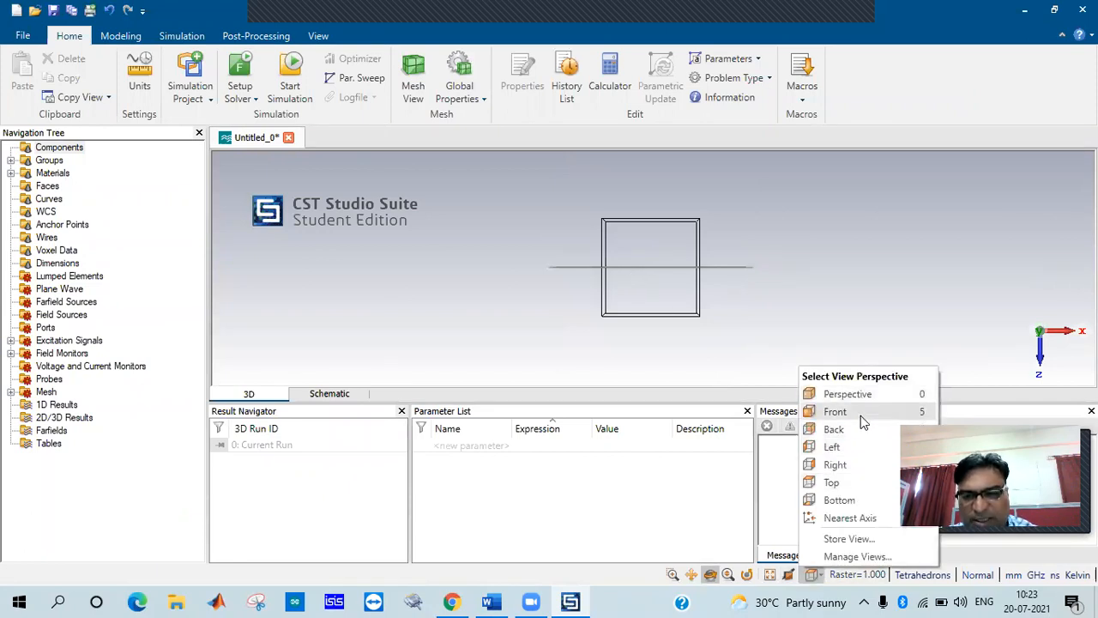
left_click(860, 413)
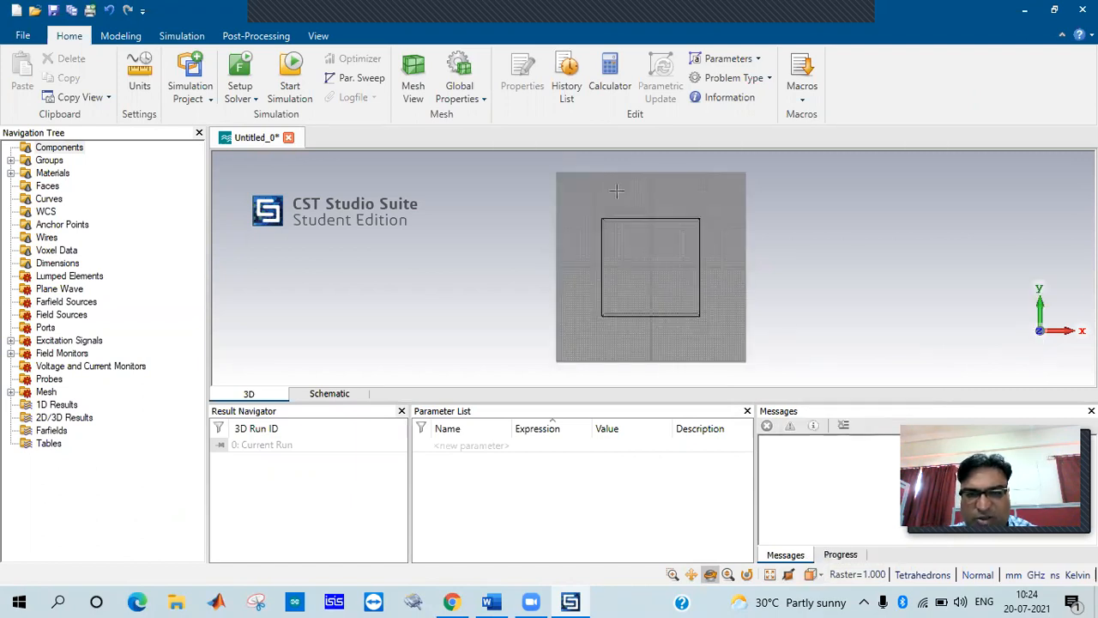
- Examine the empty 3D workspace by rotating it and zooming in and out, ending in the front view
left_click(712, 576)
left_click_drag(647, 260, 682, 378)
left_click(692, 574)
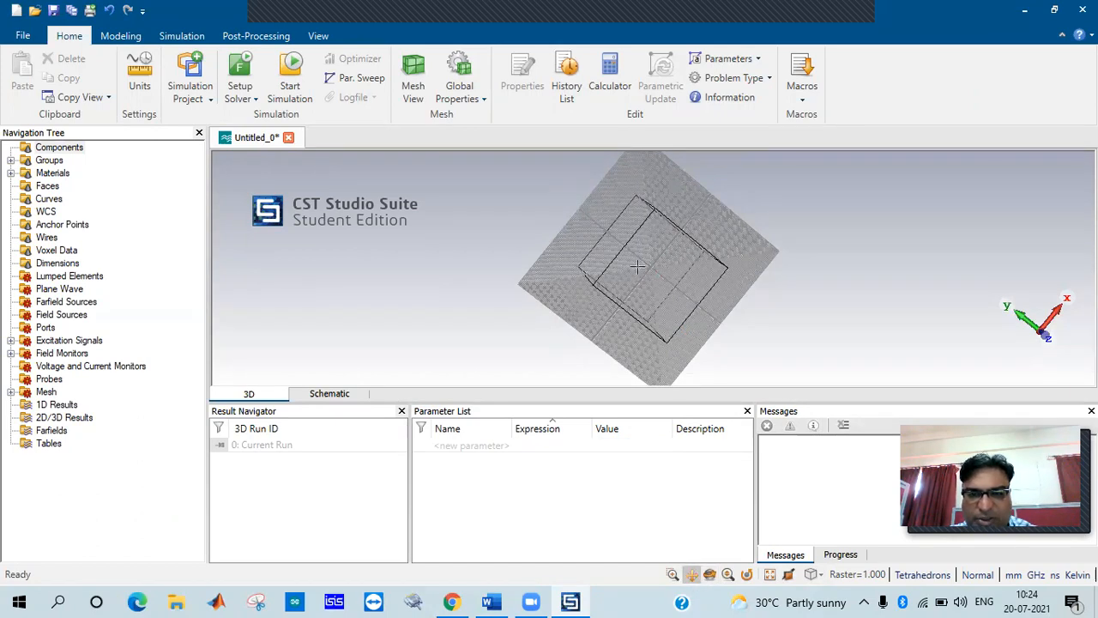
scroll(638, 267, "down", 4)
scroll(637, 267, "up", 4)
scroll(638, 267, "up", 3)
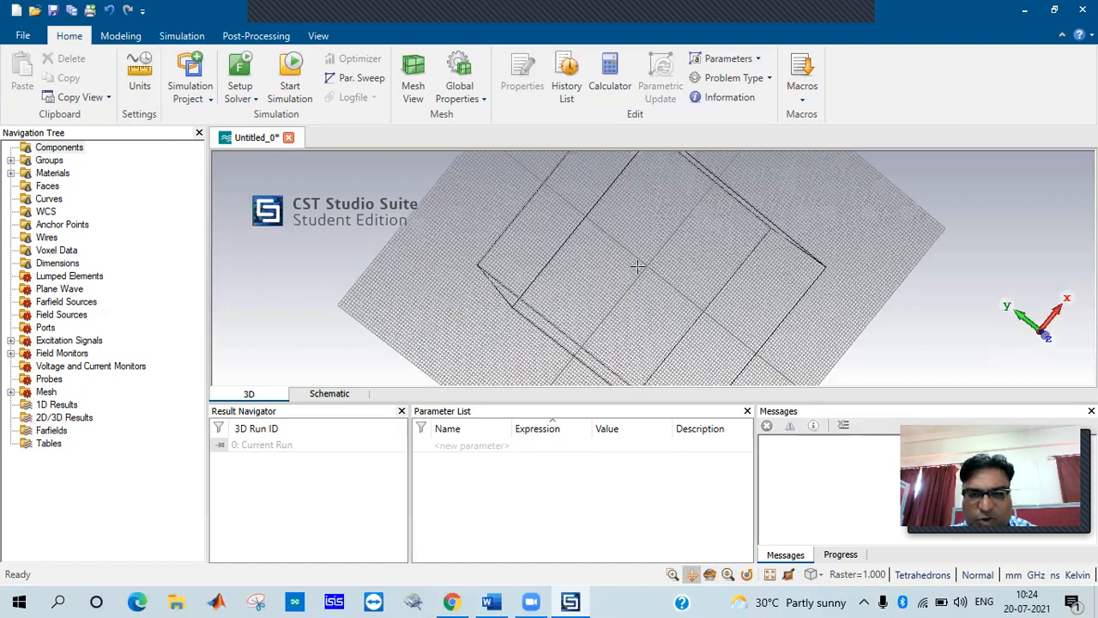
scroll(638, 267, "down", 3)
left_click(811, 574)
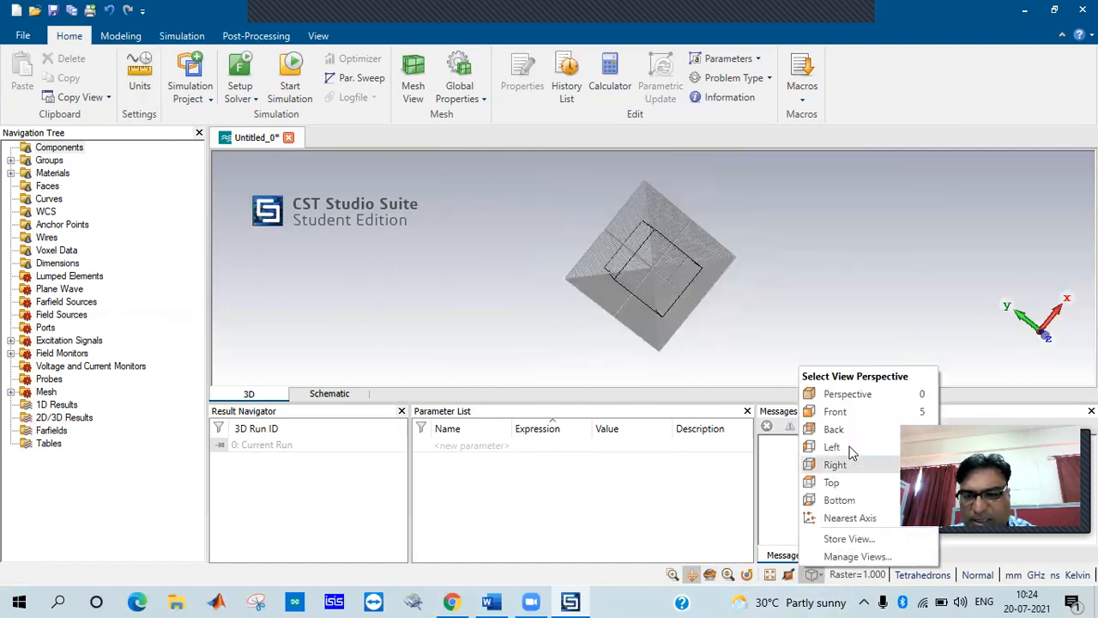
left_click(852, 413)
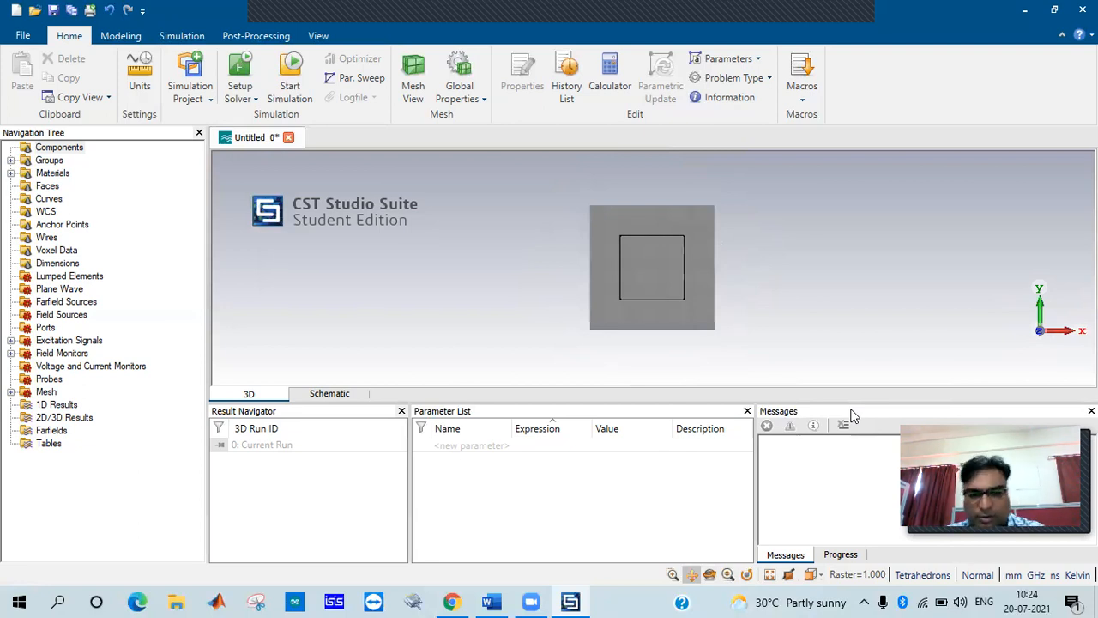
- Check the ground and patch height in the Word design notes and return to CST Studio Suite
left_click(490, 601)
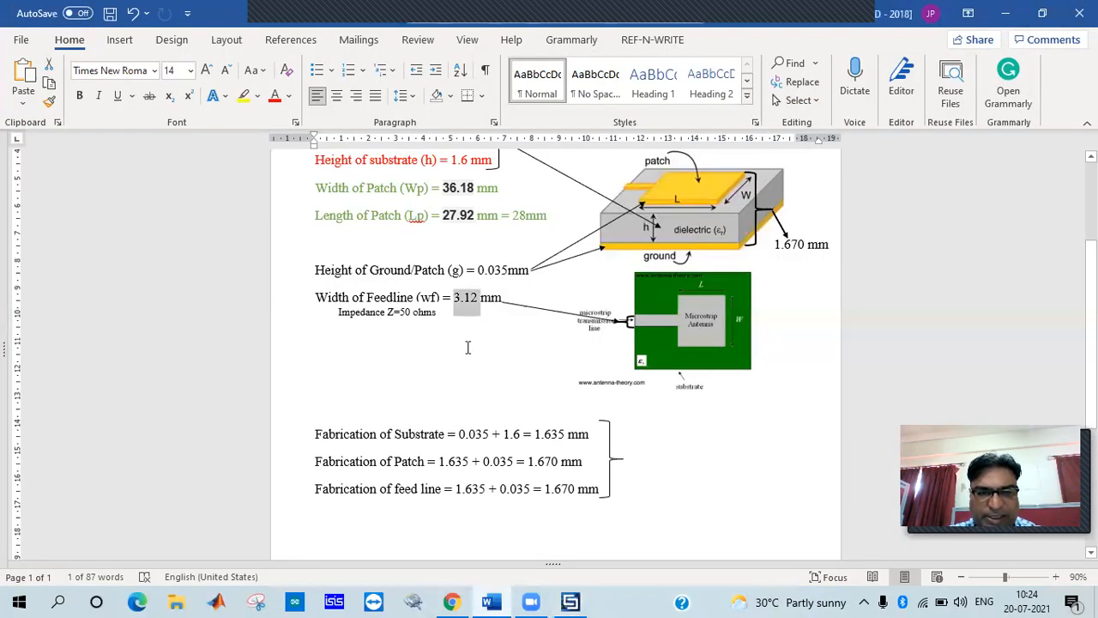
scroll(522, 345, "up", 3)
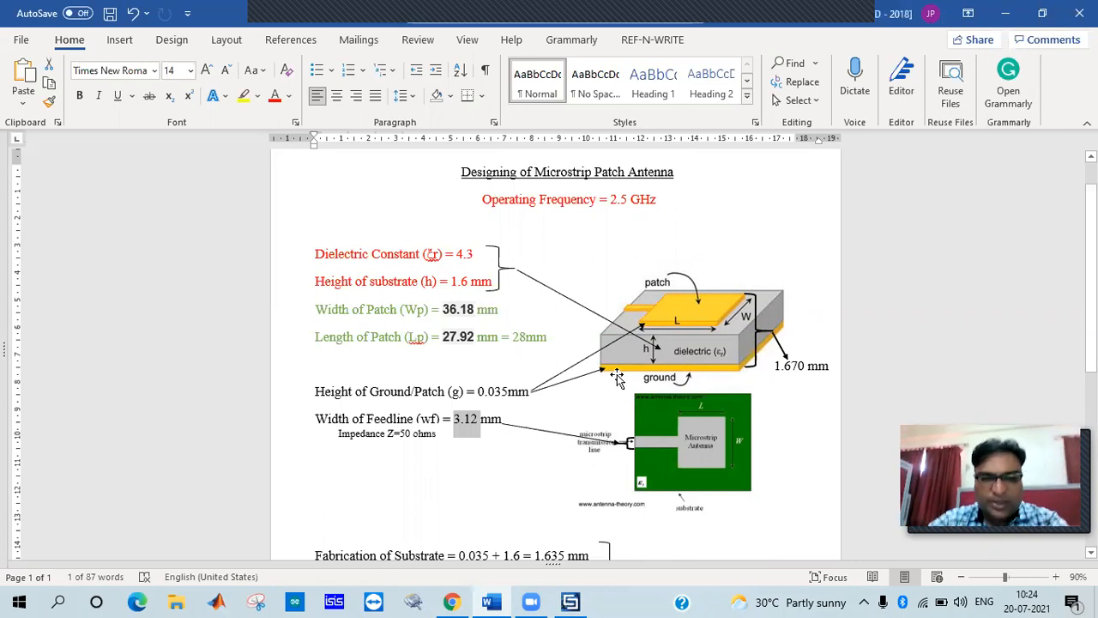
left_click_drag(315, 392, 466, 396)
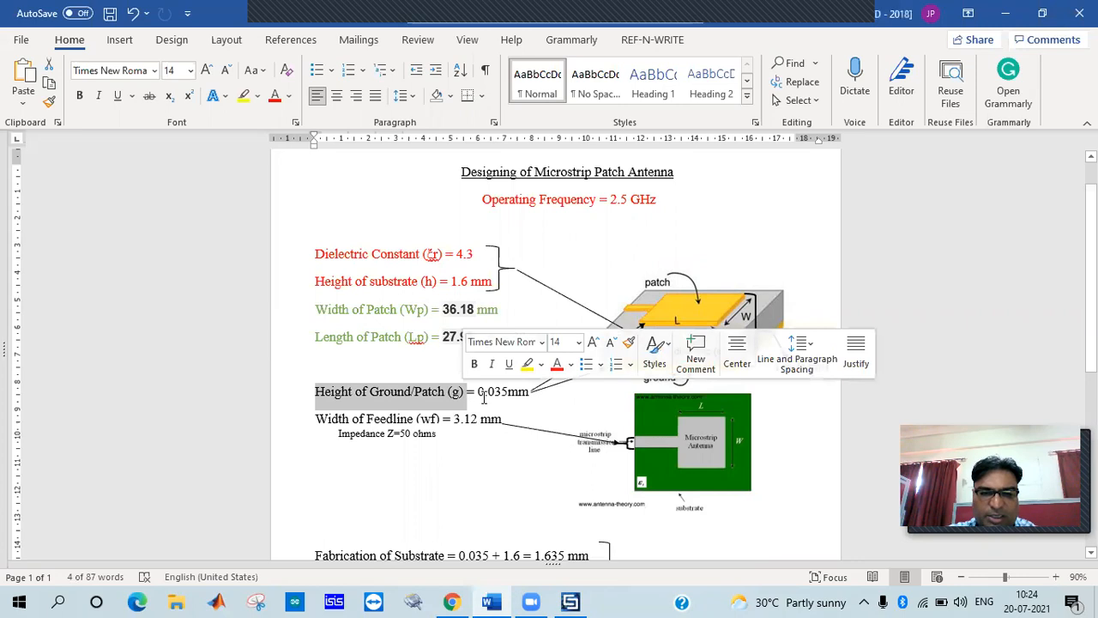
left_click(550, 400)
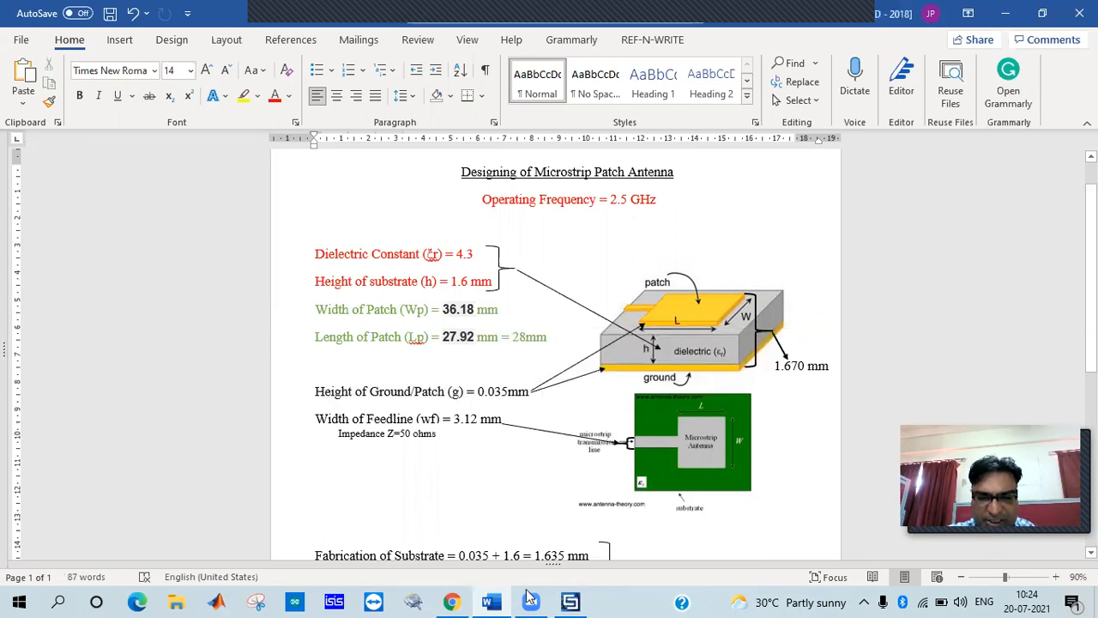
left_click(570, 601)
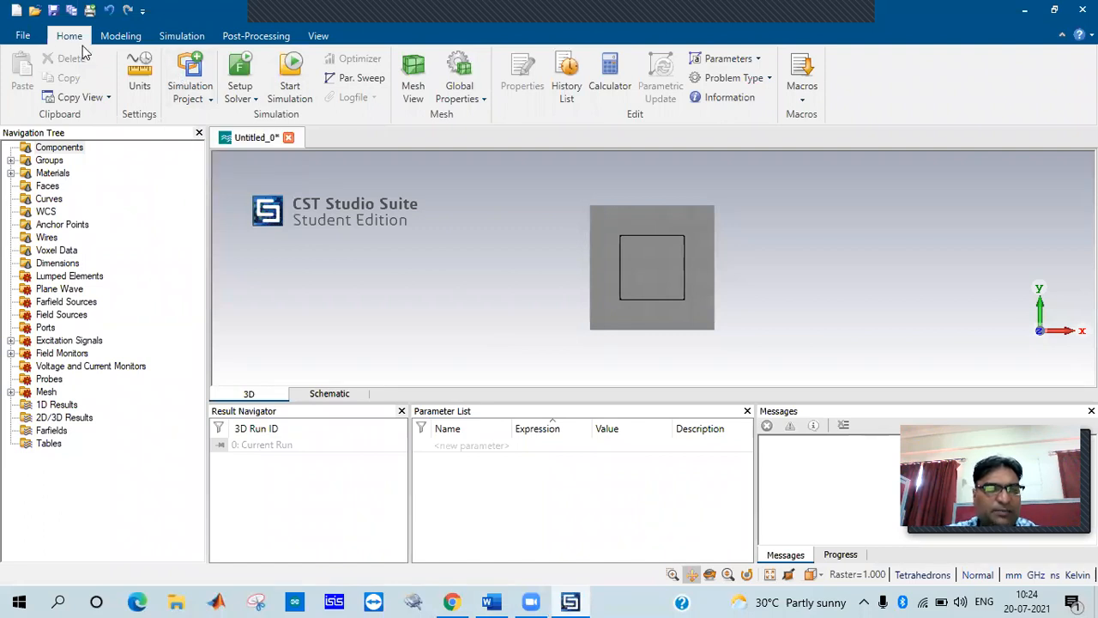
- Start a new brick through its dialog, without picking points in the working plane, and name it "ground"
left_click(120, 36)
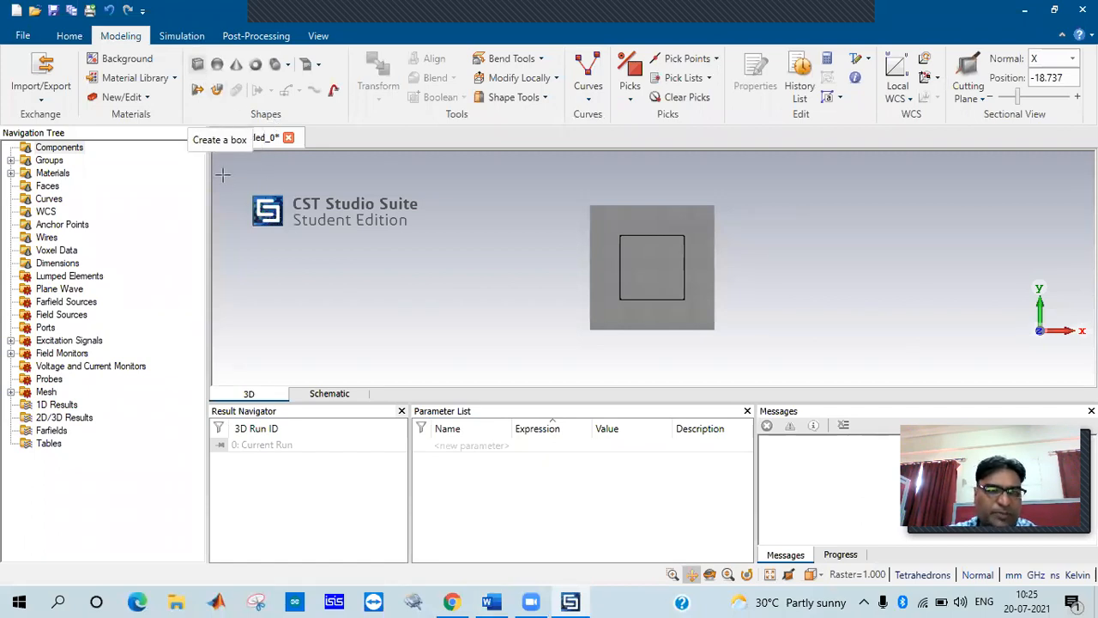
left_click(199, 67)
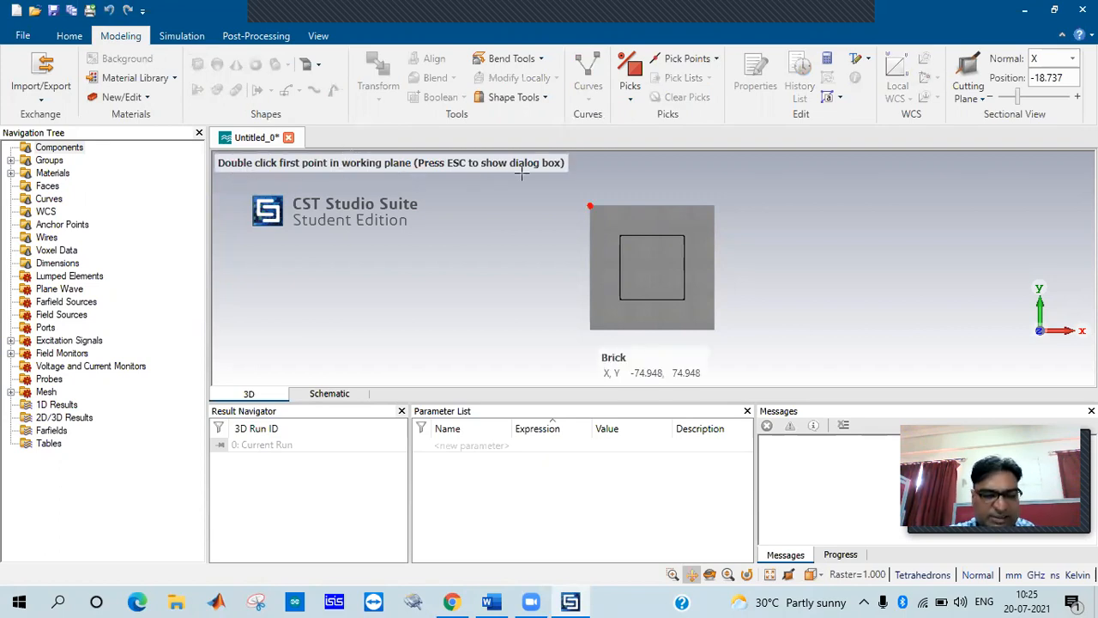
key("Escape")
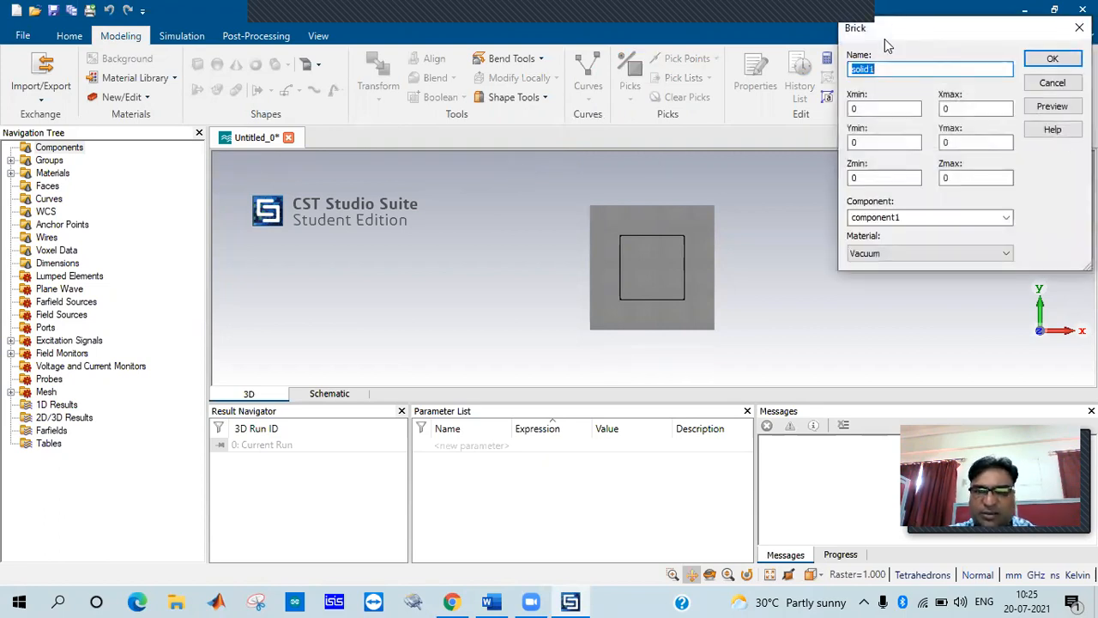
left_click_drag(885, 39, 846, 138)
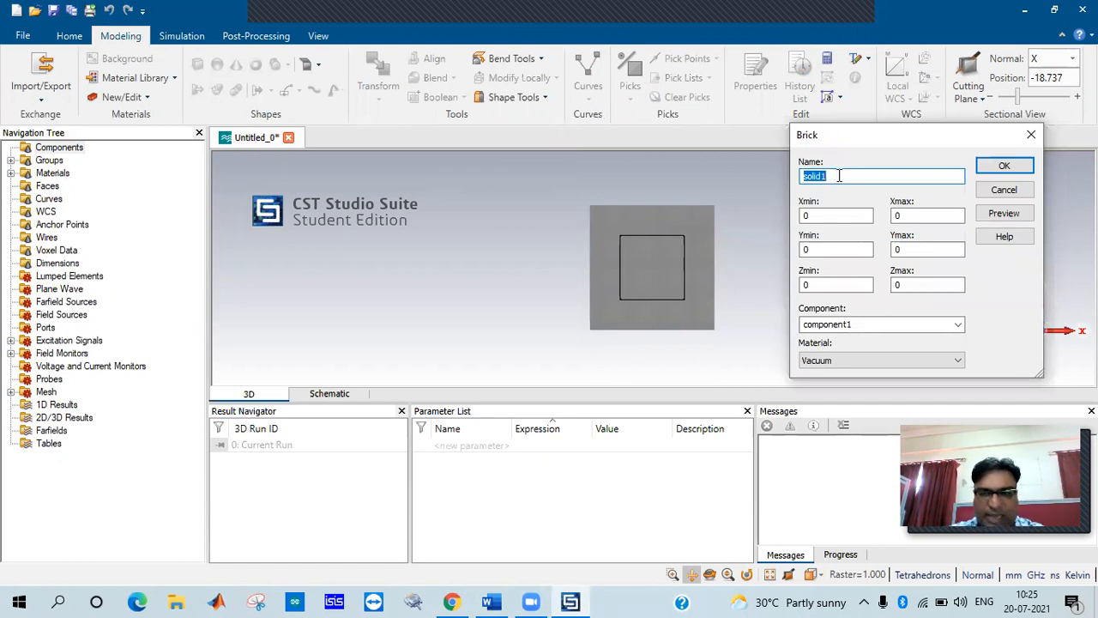
type("ground")
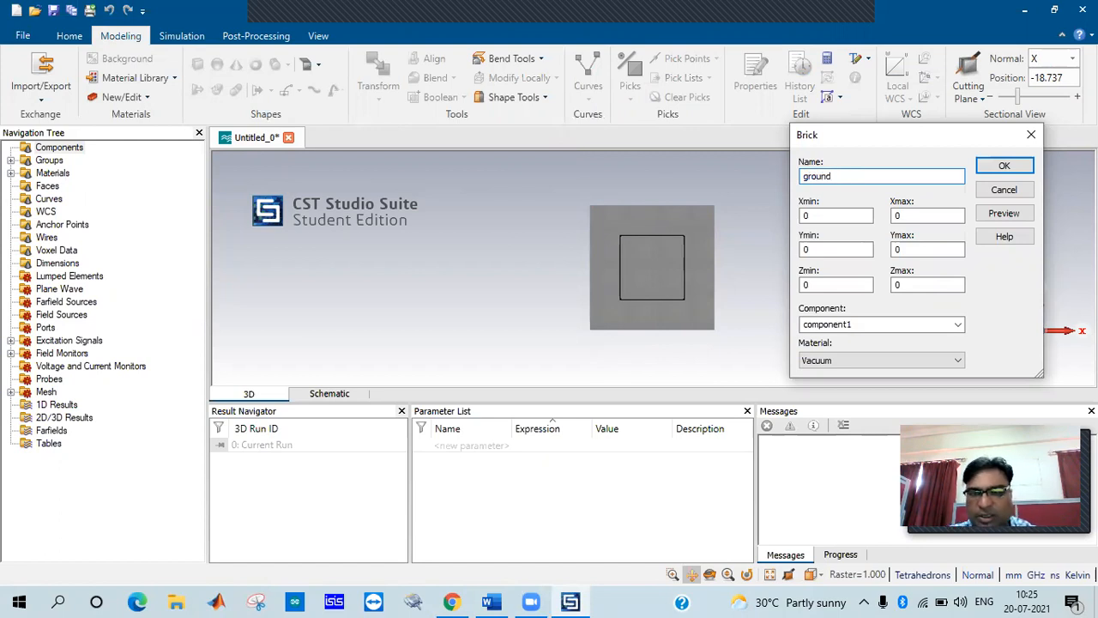
left_click(820, 215)
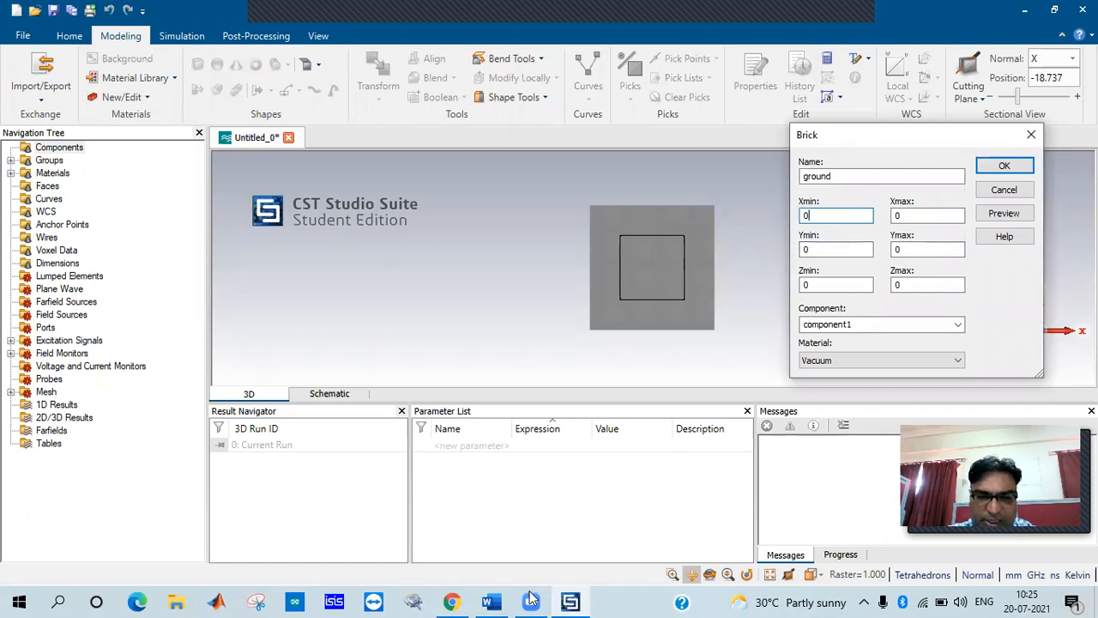
- Review the patch width and length in the Word design notes and return to the brick definition in CST Studio Suite
left_click(490, 602)
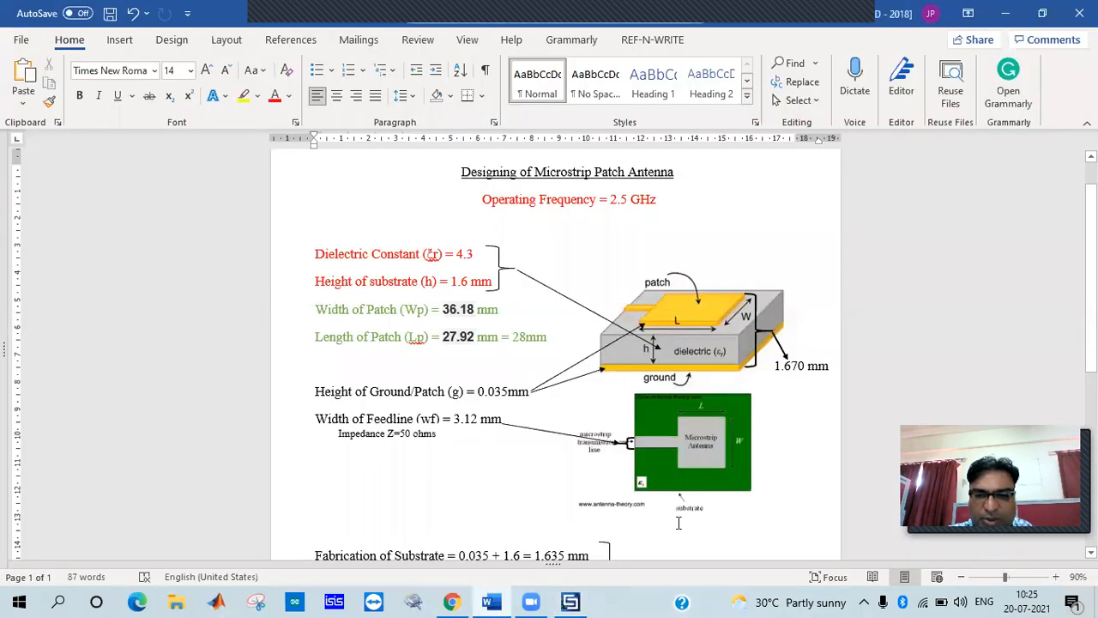
left_click(570, 602)
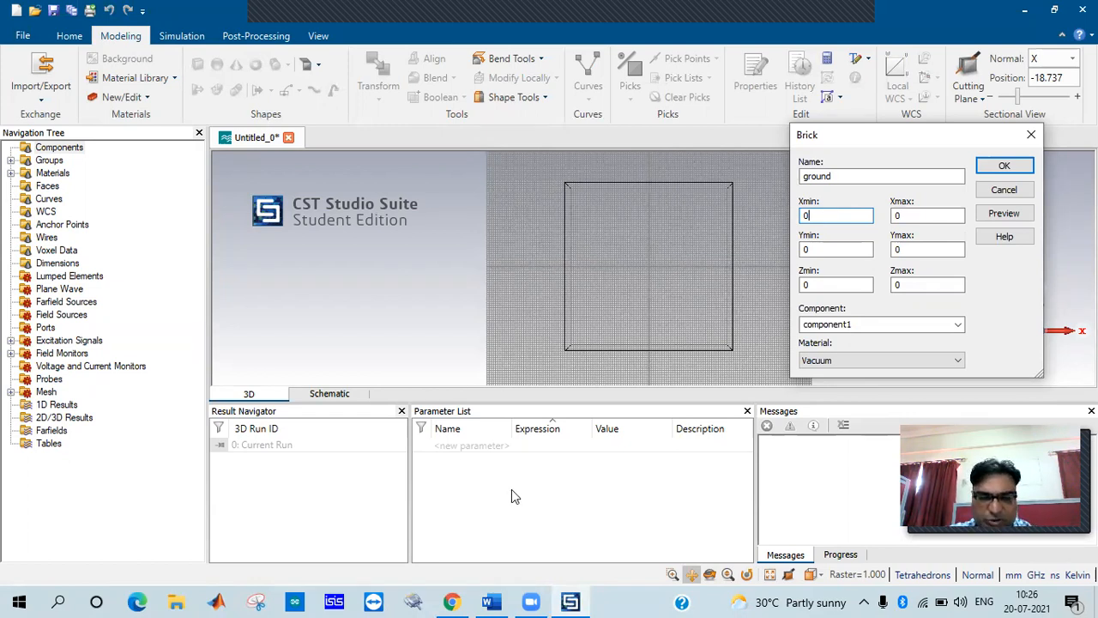
left_click(492, 602)
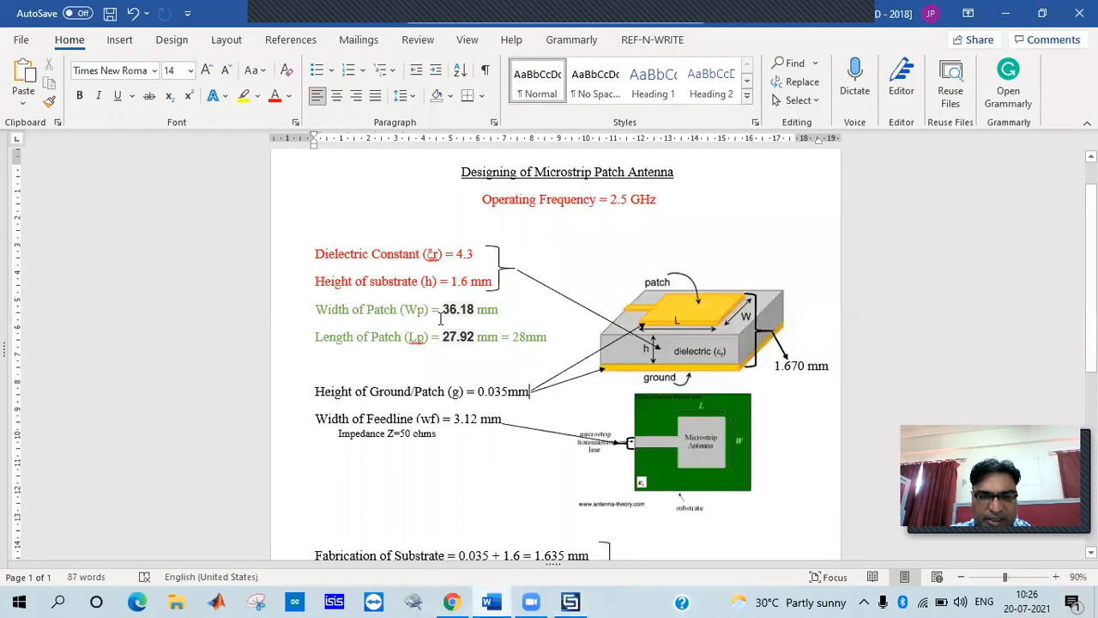
left_click_drag(443, 310, 475, 310)
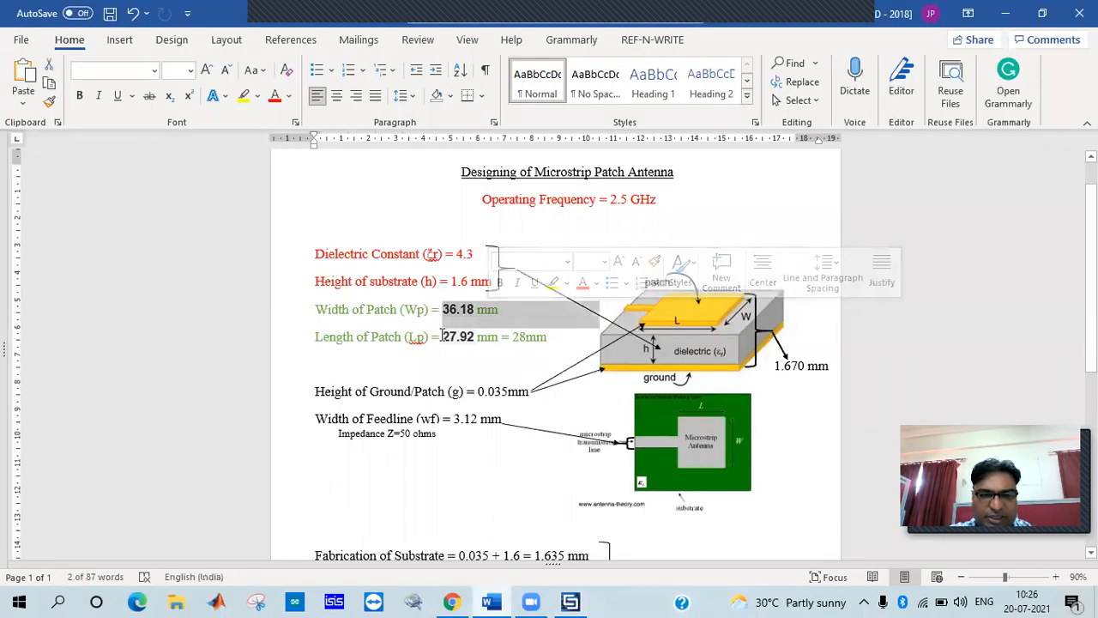
double_click(472, 336)
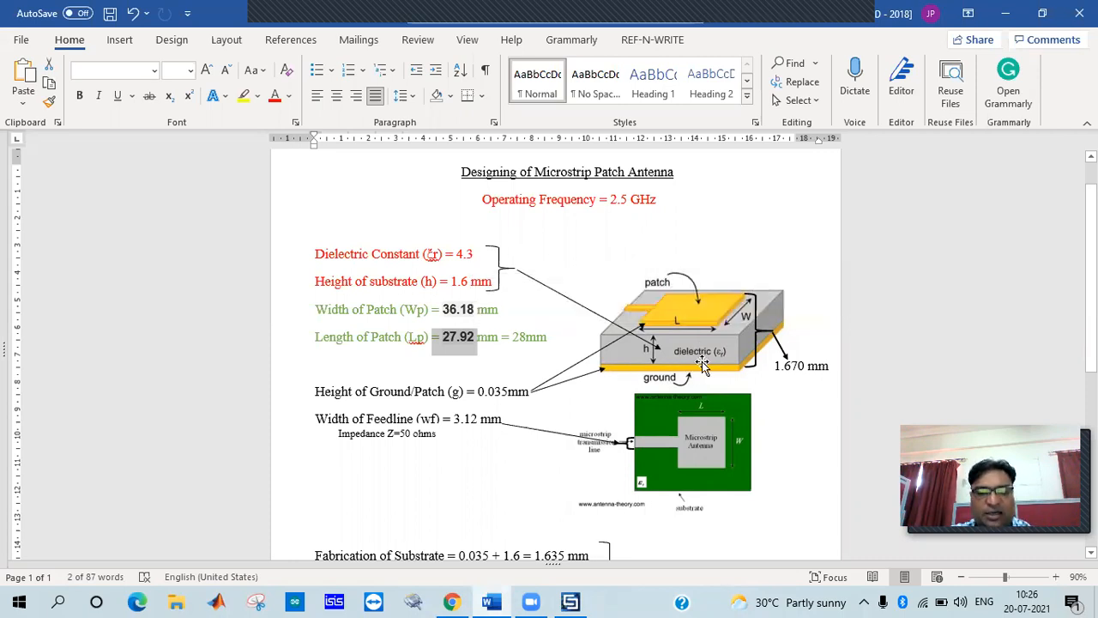
left_click(569, 601)
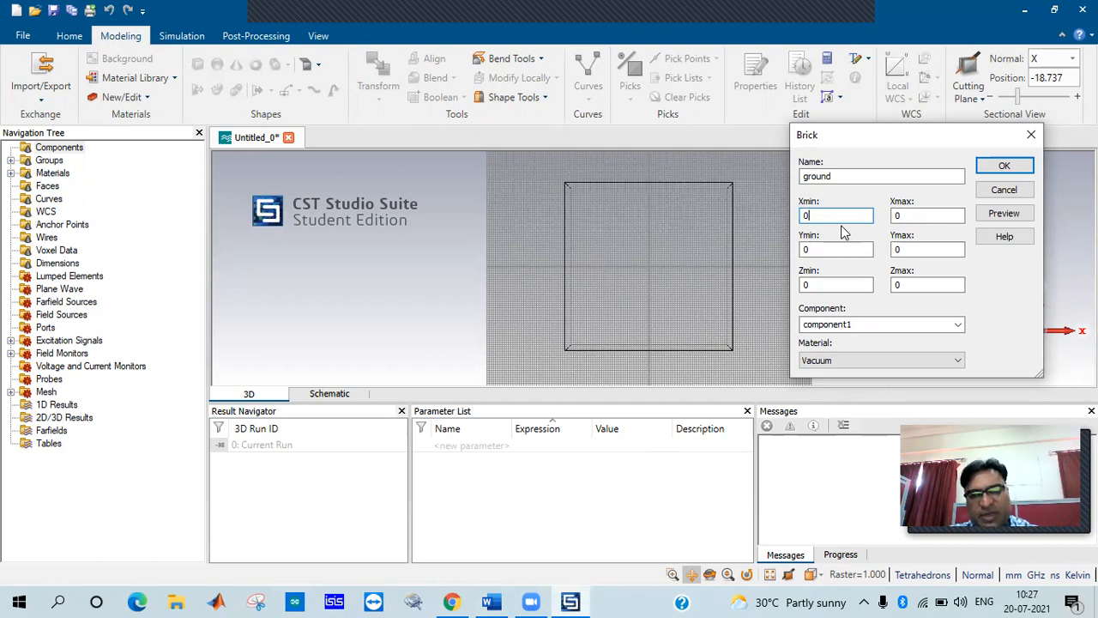
- Set the ground brick's extents to -30 to 30 in X and -30 to 30 in Y
key("BackSpace")
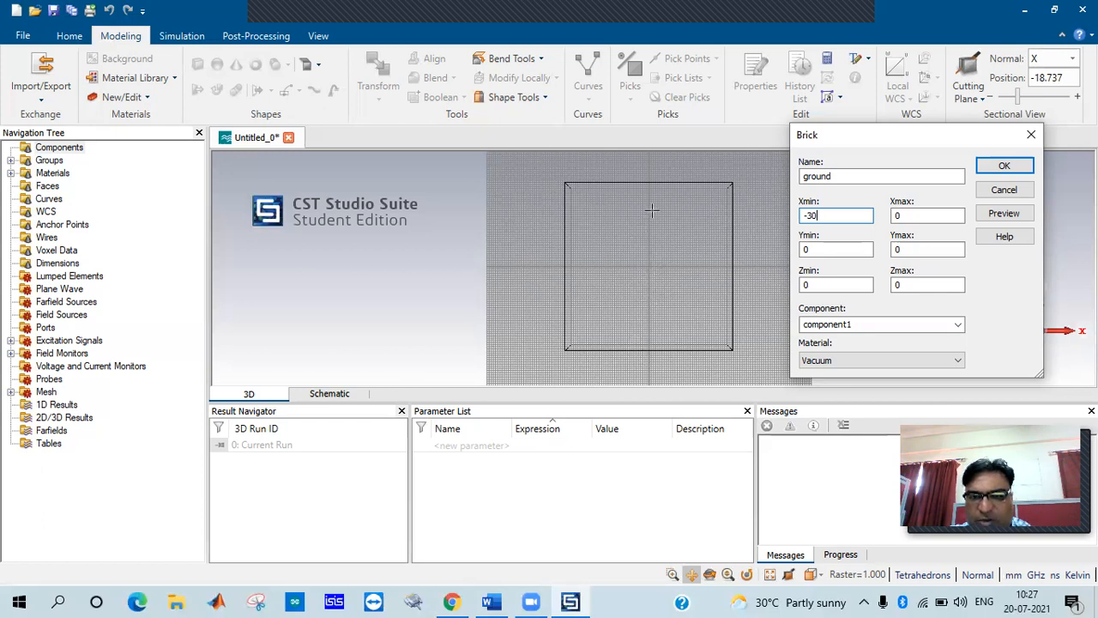
left_click(905, 215)
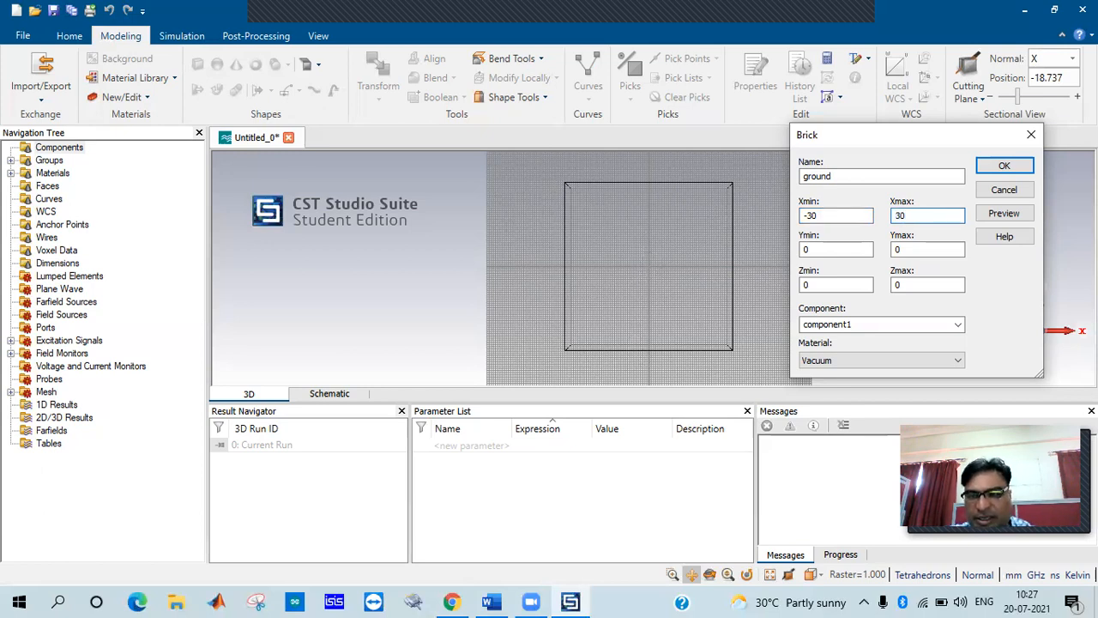
left_click(839, 250)
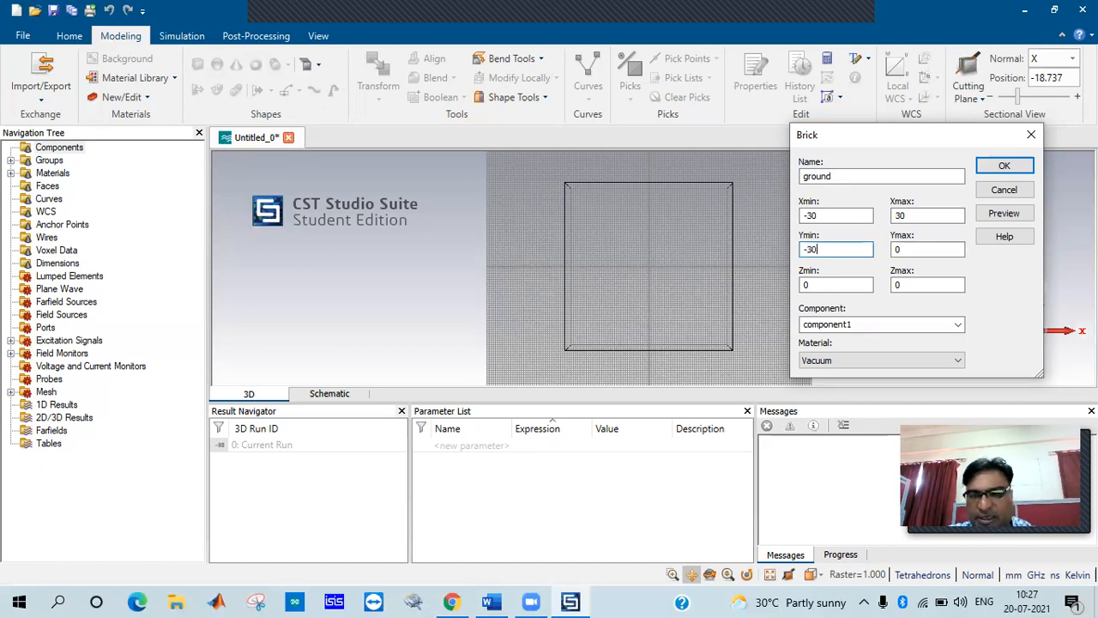
left_click(918, 249)
type("3")
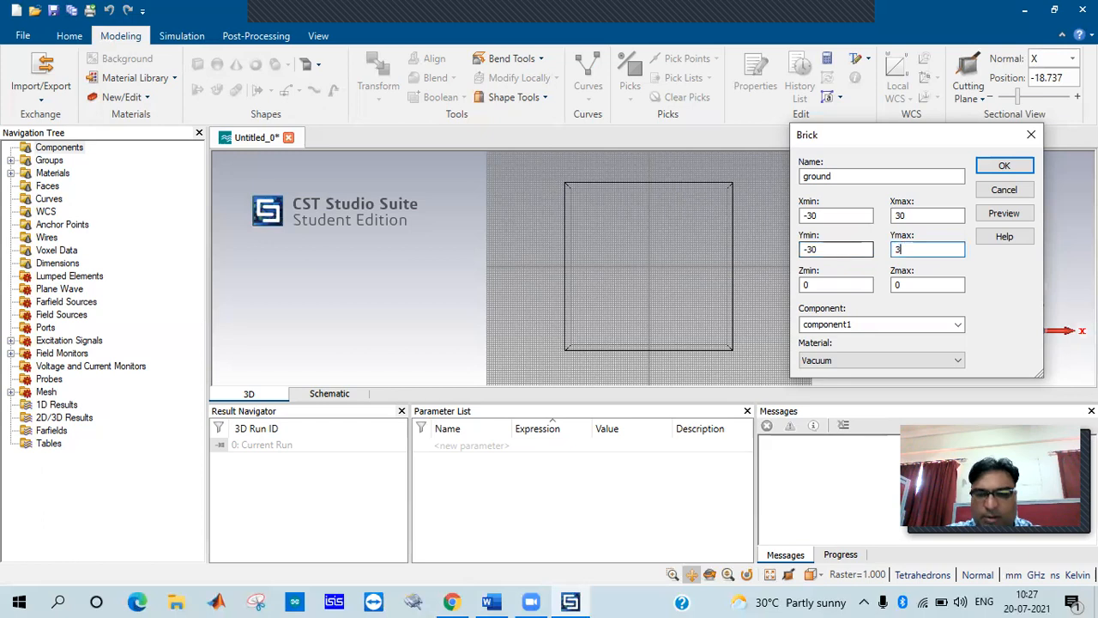
type("0")
left_click(821, 286)
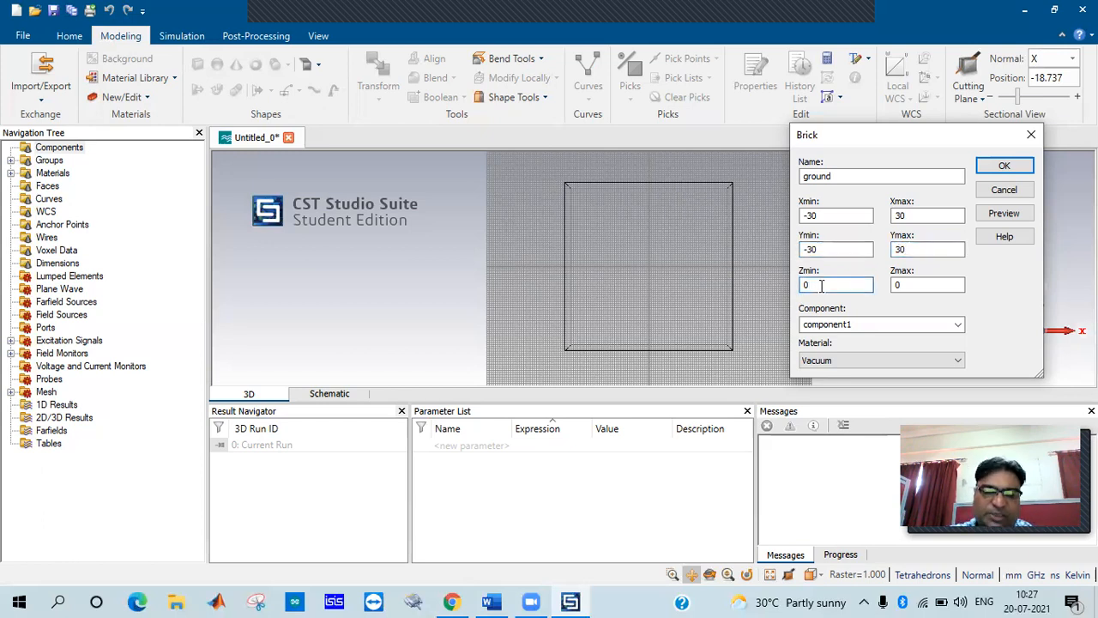
- Look up the ground thickness in the Word design notes and switch back to the brick definition in CST Studio Suite
left_click(490, 602)
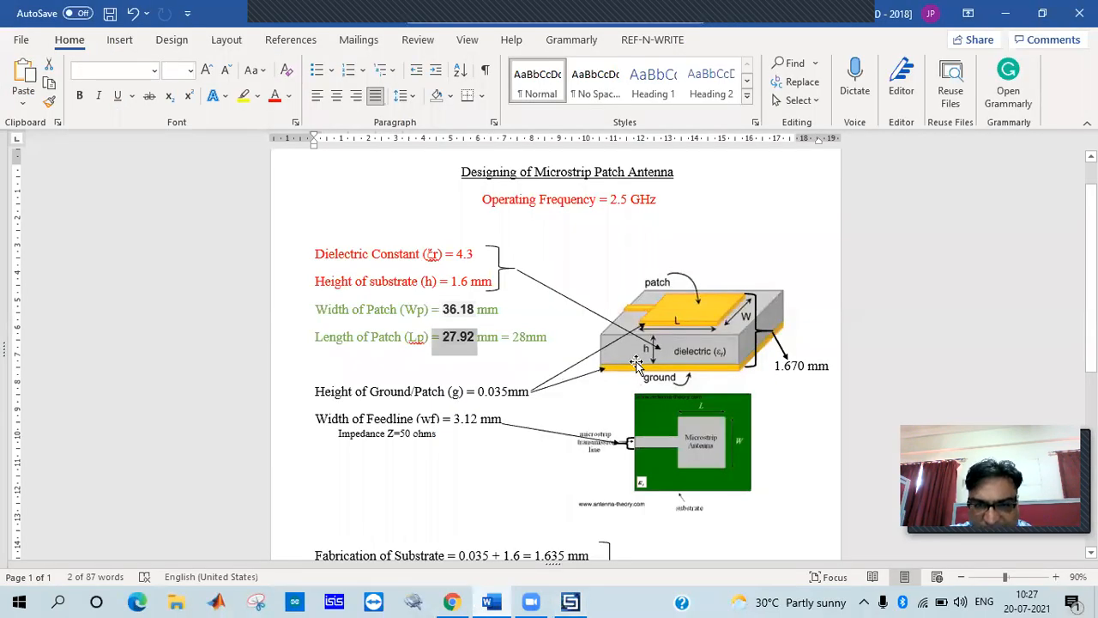
left_click_drag(314, 392, 509, 394)
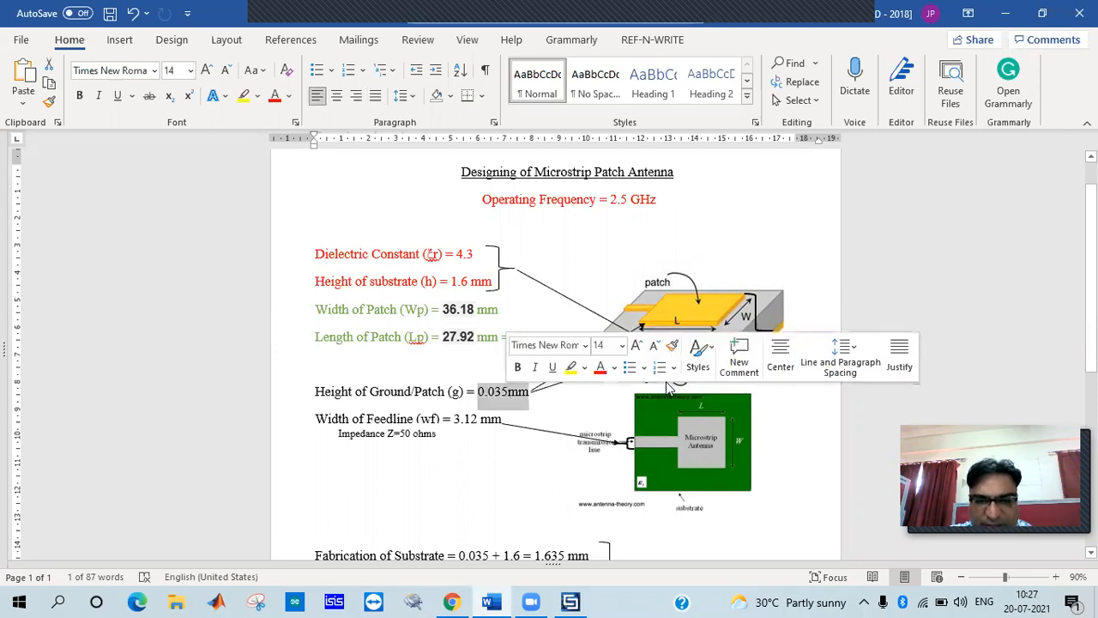
left_click(633, 429)
left_click(834, 466)
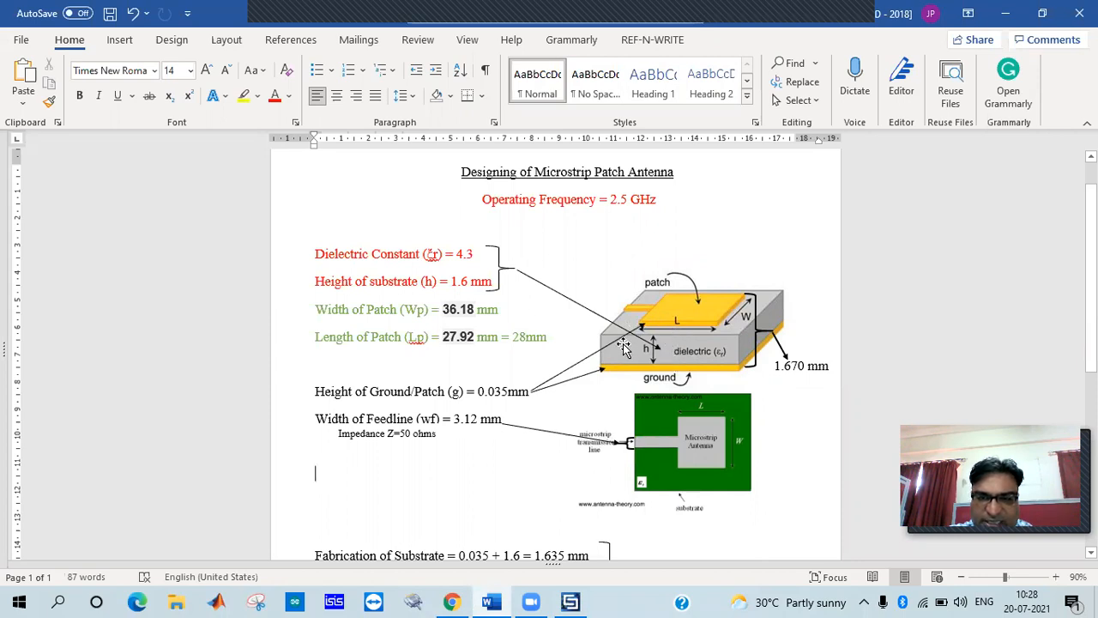
left_click(569, 601)
- Keep the ground brick's Zmin at 0, set Zmax to 0.035 and preview the shape
left_click(845, 249)
left_click(837, 285)
left_click(918, 285)
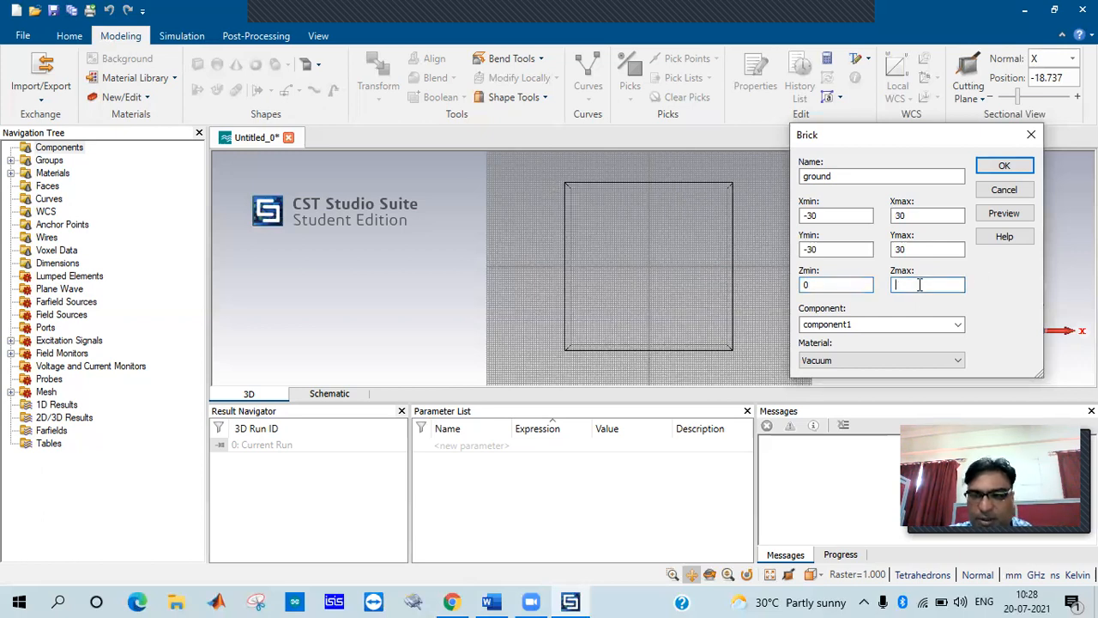
type(".035")
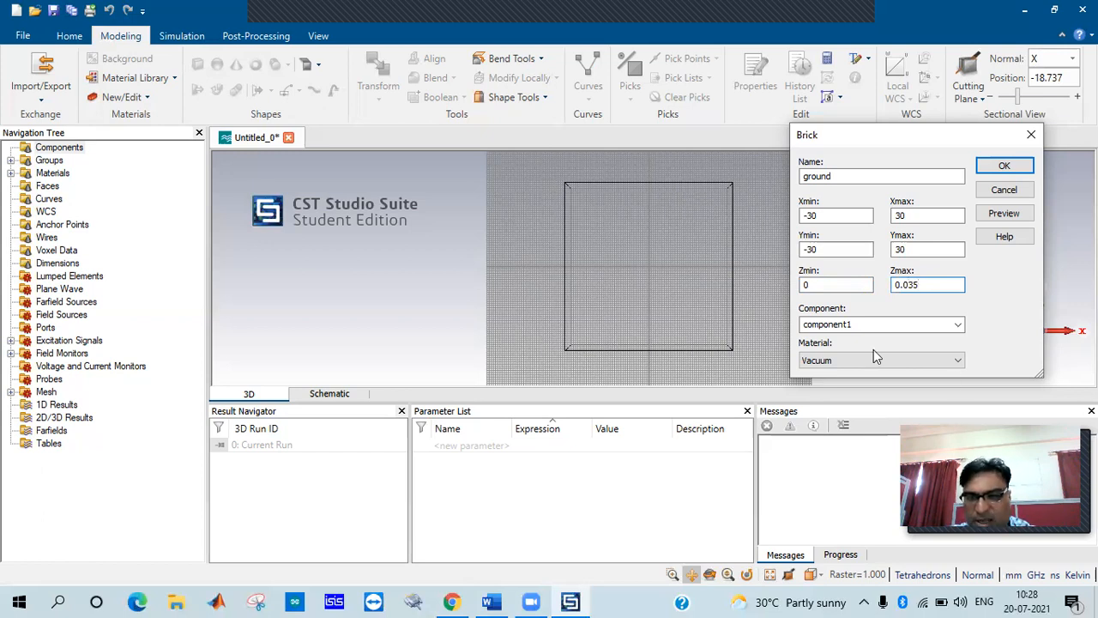
key("Tab")
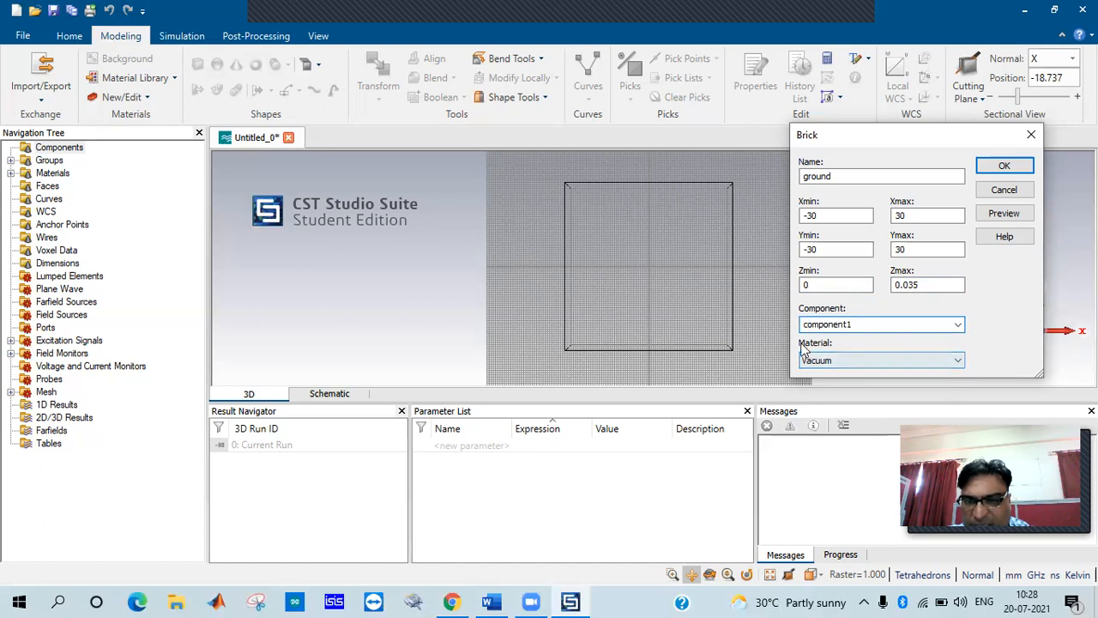
left_click(1002, 213)
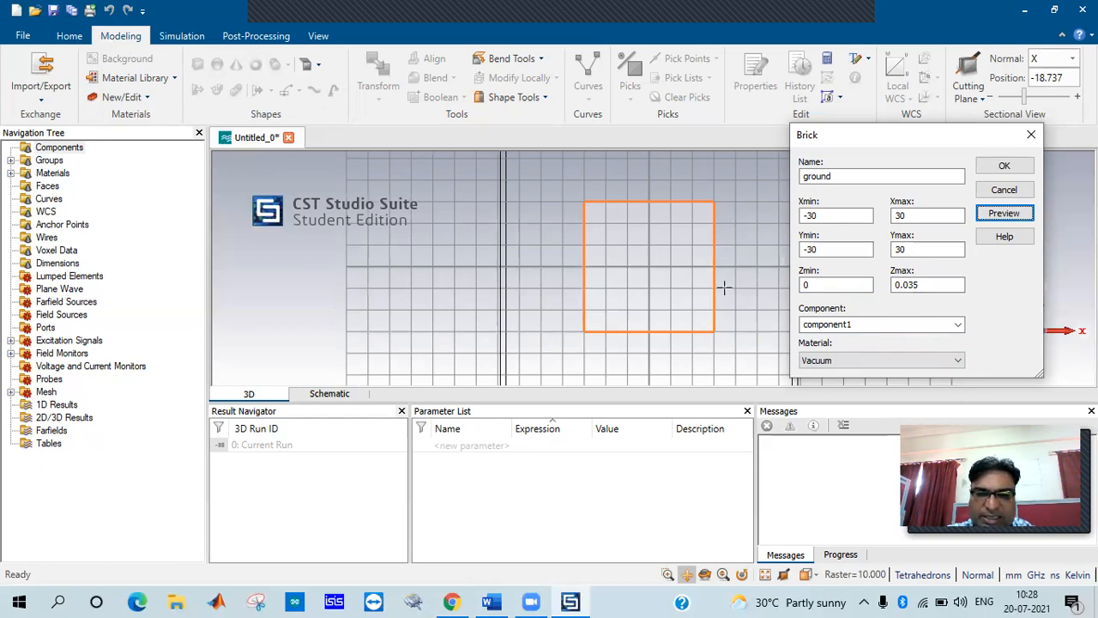
- Load Copper (pure) from the material library as the ground brick's material, preview the shape and create the brick
left_click(852, 364)
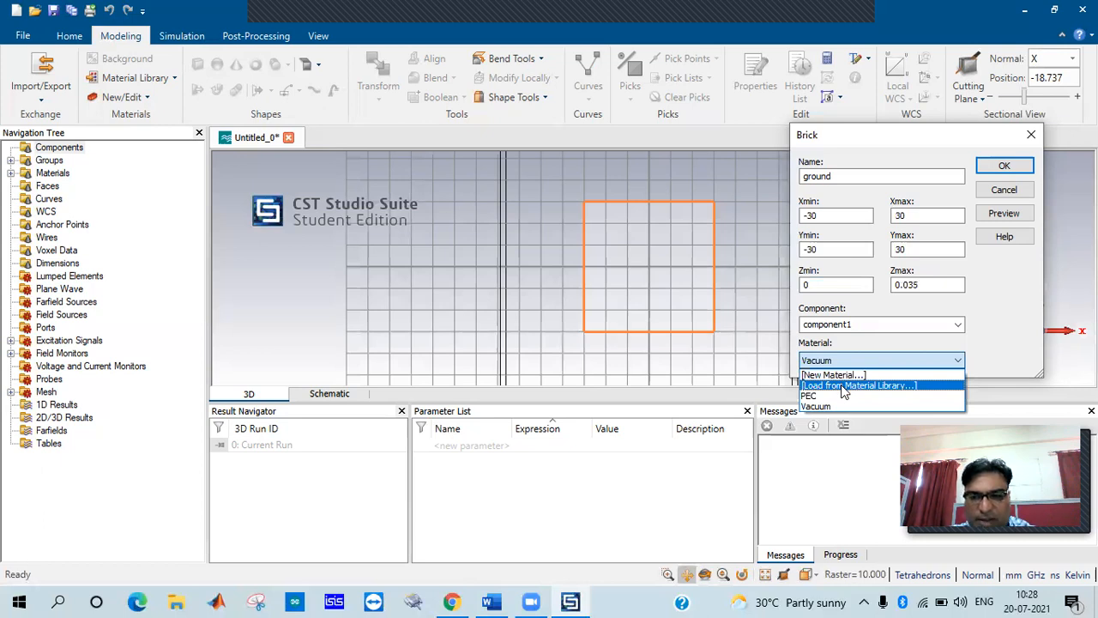
left_click(842, 385)
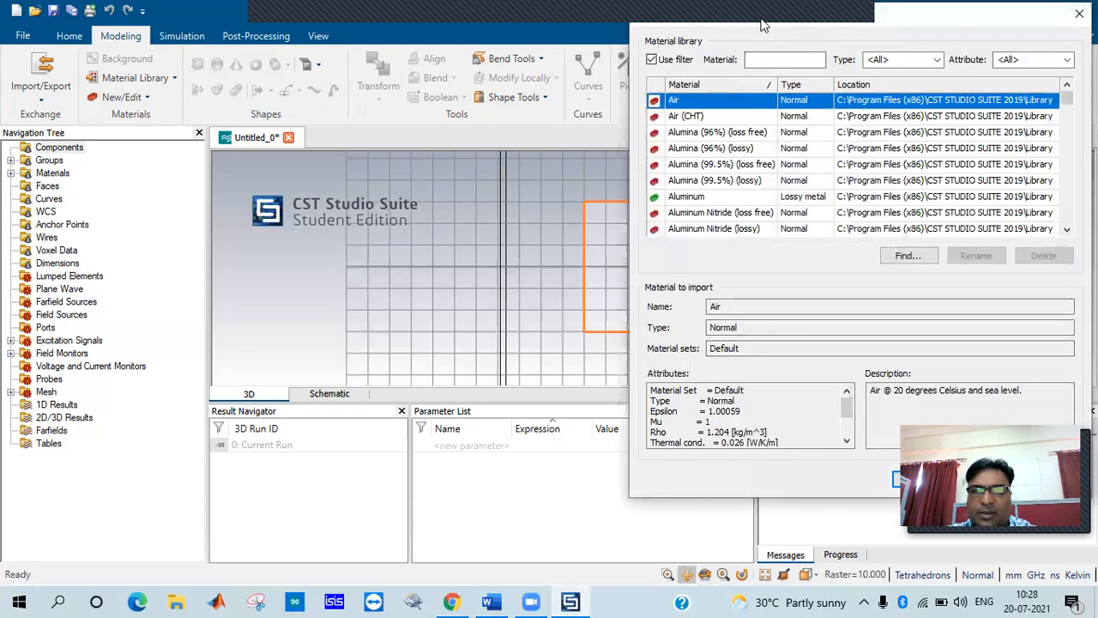
left_click_drag(764, 24, 614, 59)
left_click(619, 91)
type("copp")
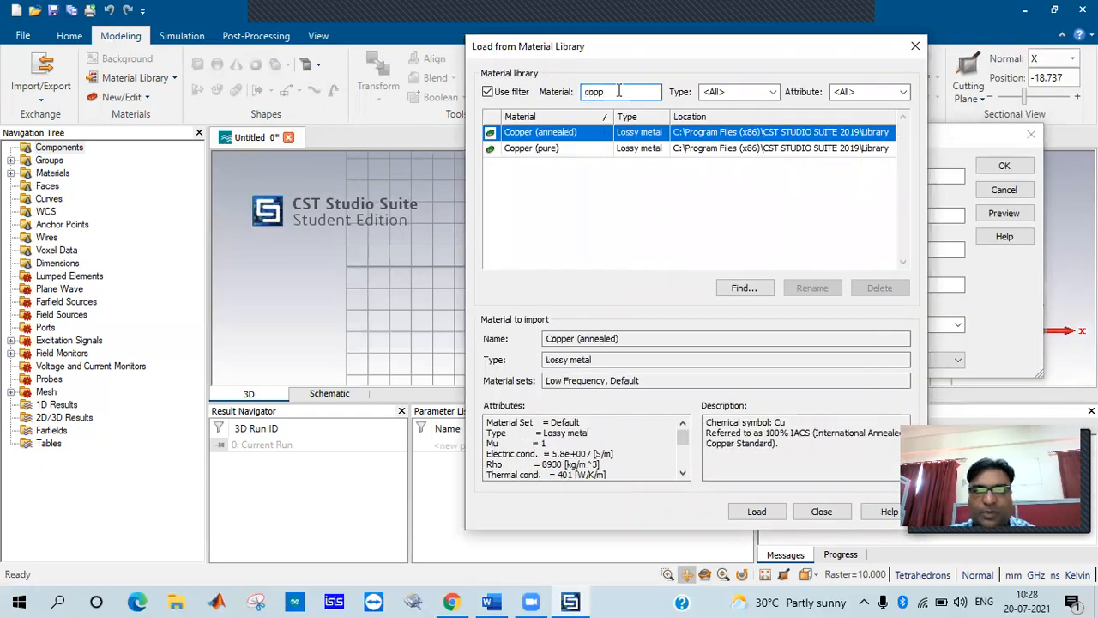
left_click(542, 149)
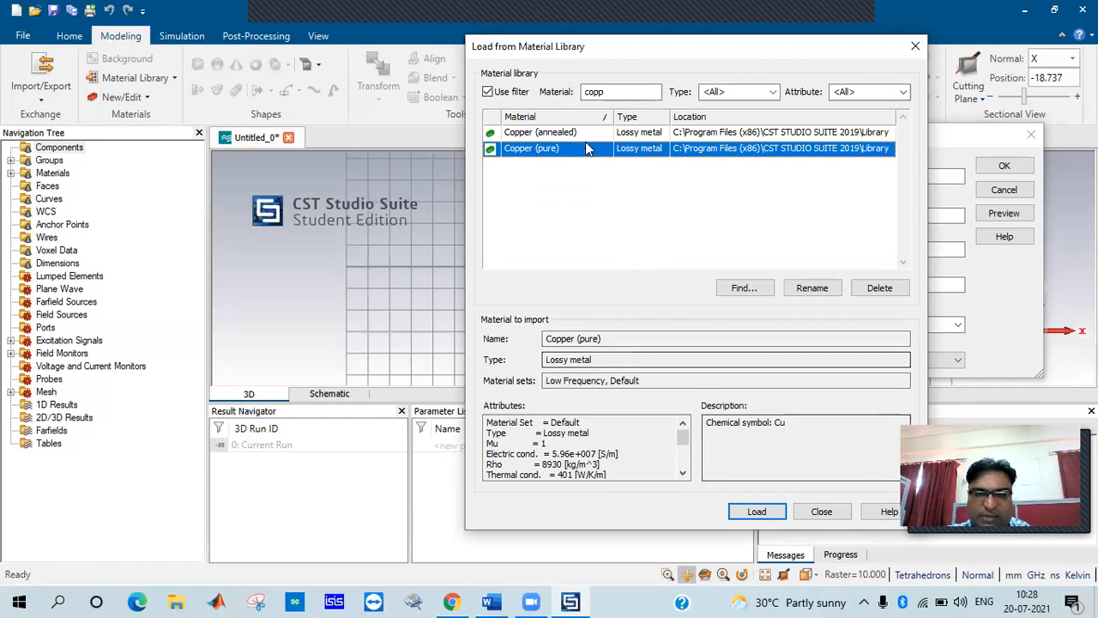
left_click(752, 514)
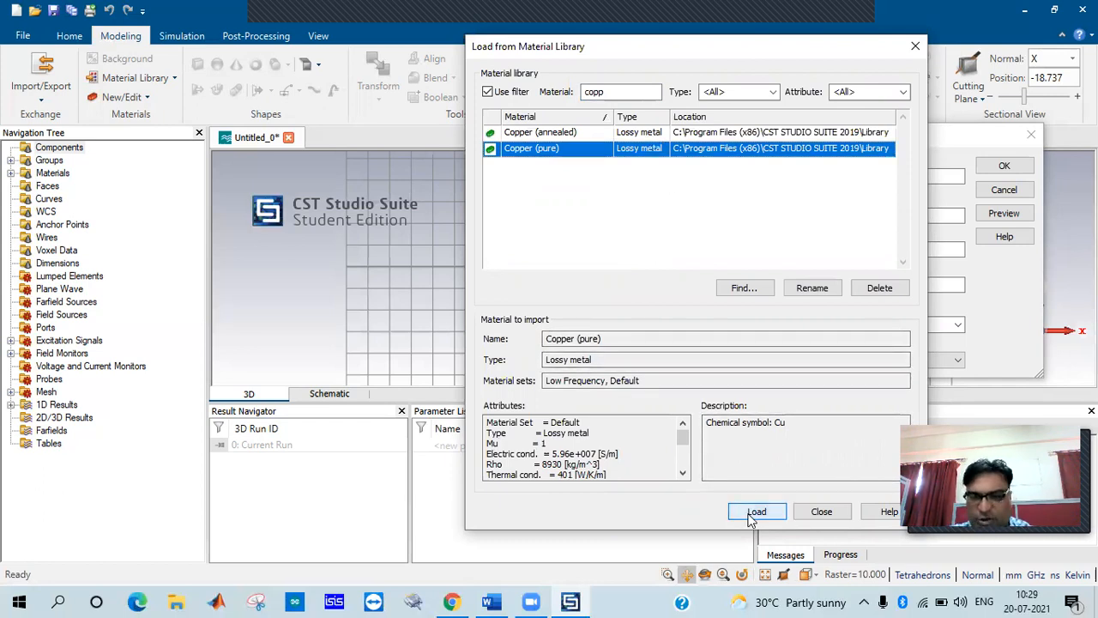
left_click(1013, 215)
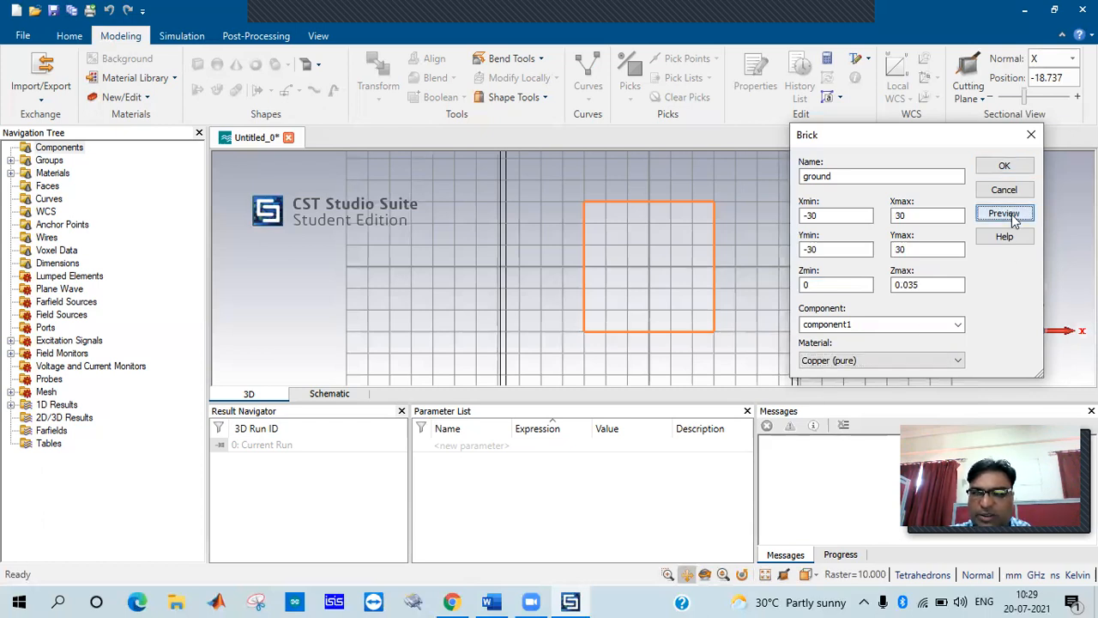
left_click(997, 167)
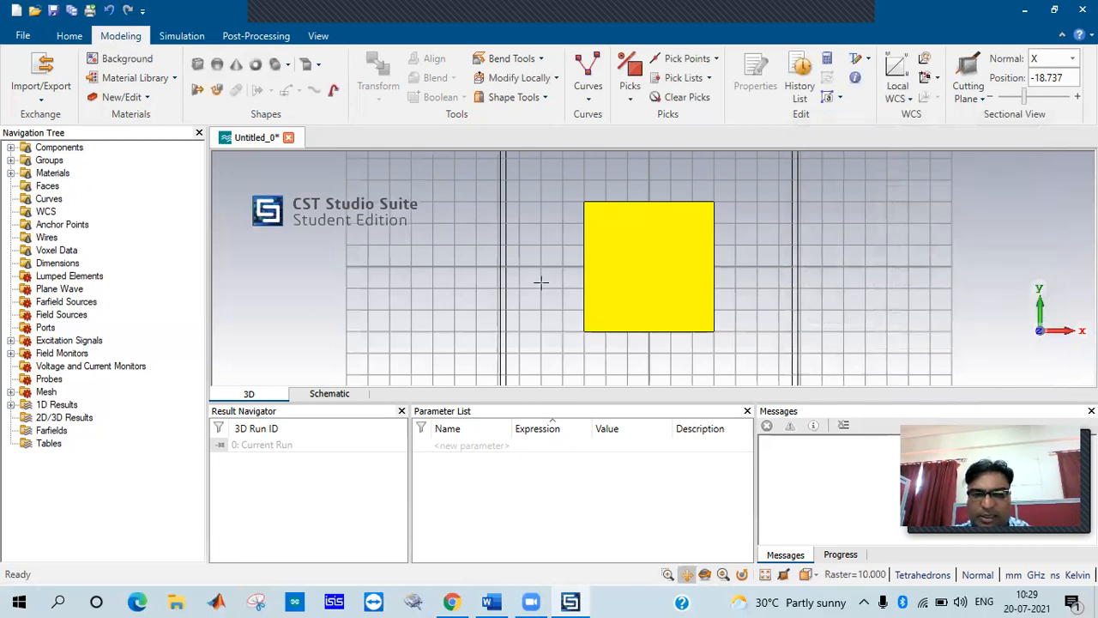
- Inspect the finished ground plane and switch to the Word design notes to review the antenna's layer dimensions
scroll(540, 282, "down", 5)
scroll(540, 282, "up", 3)
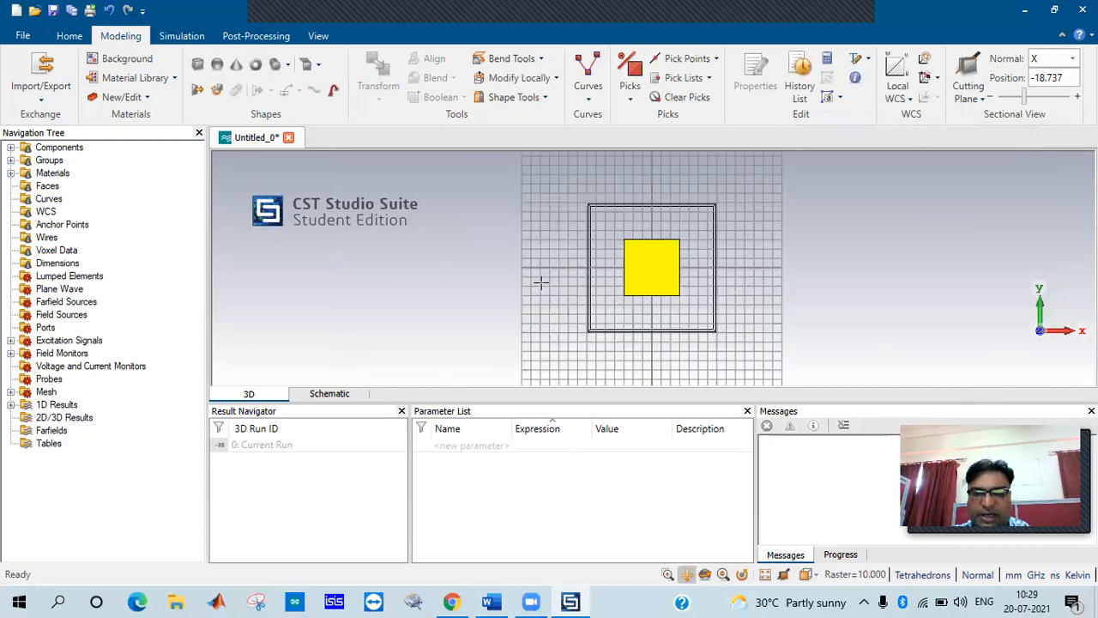
scroll(540, 282, "up", 2)
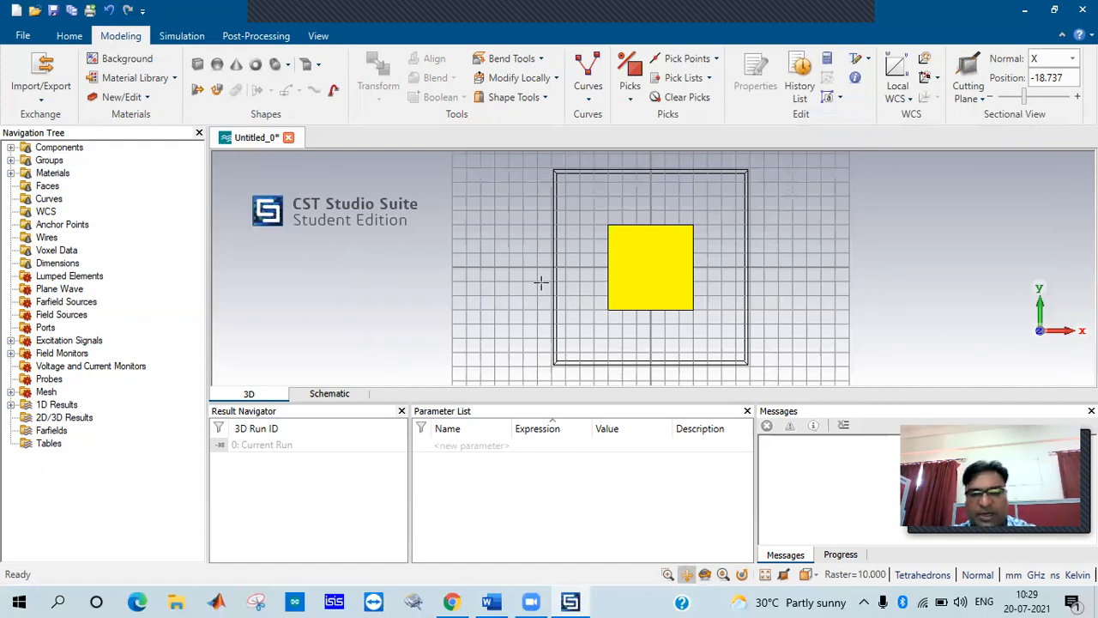
left_click(490, 601)
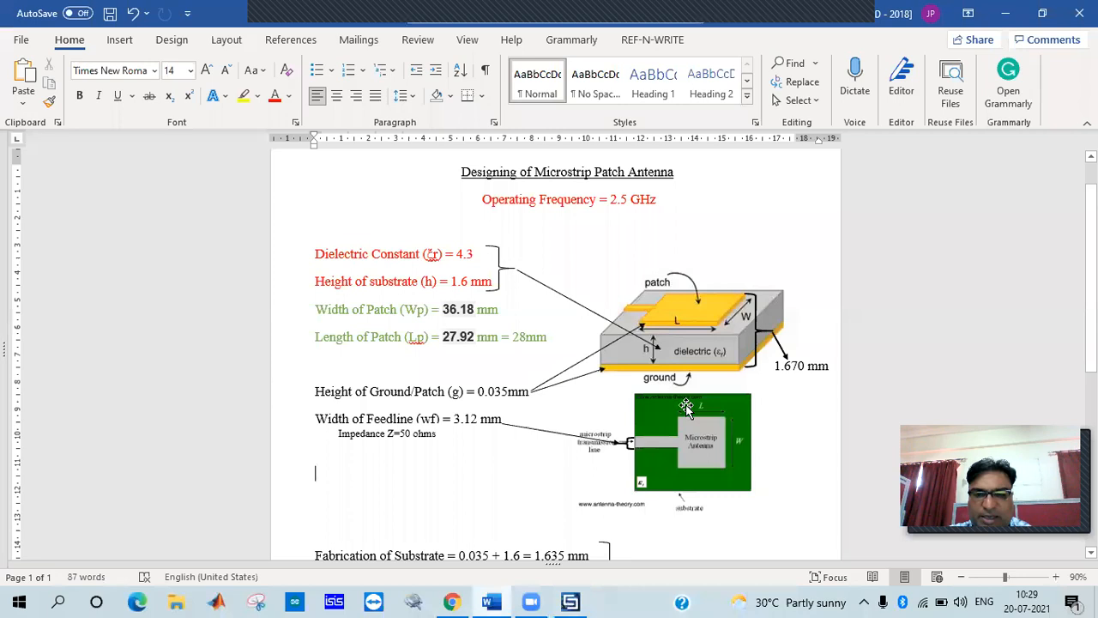
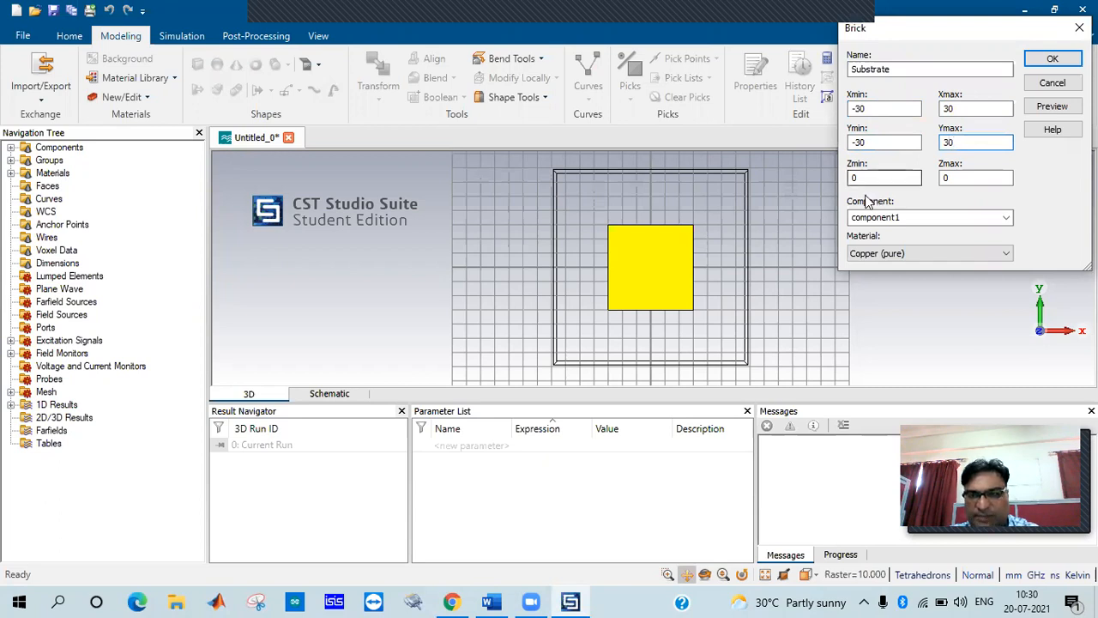
- Set the Substrate brick's Zmin to 0.035 and Zmax to 1.635
left_click(868, 178)
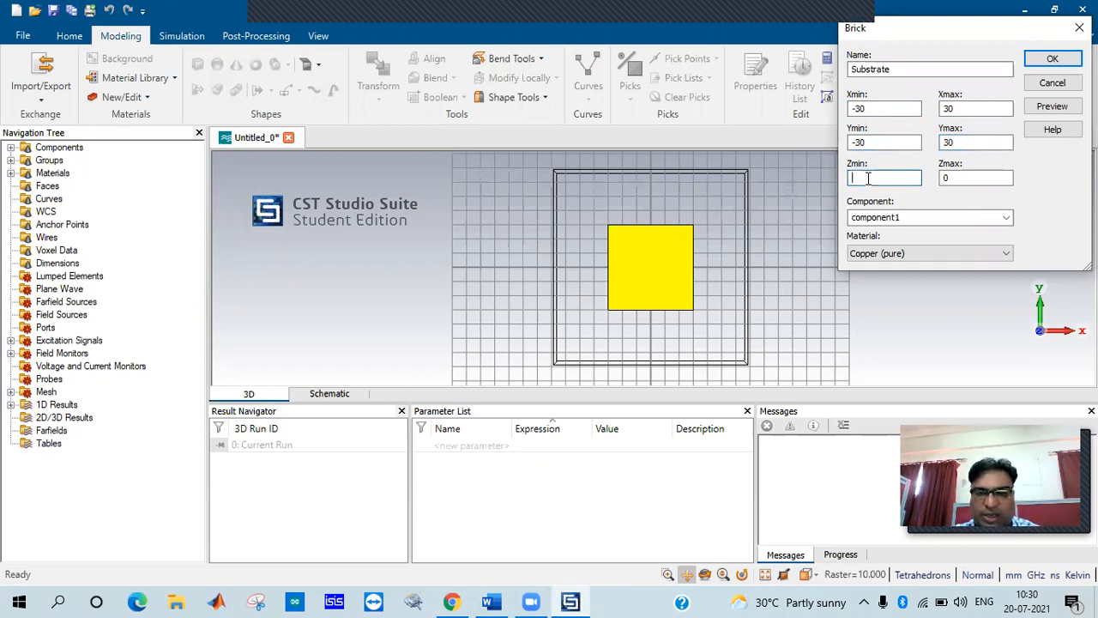
type("0-")
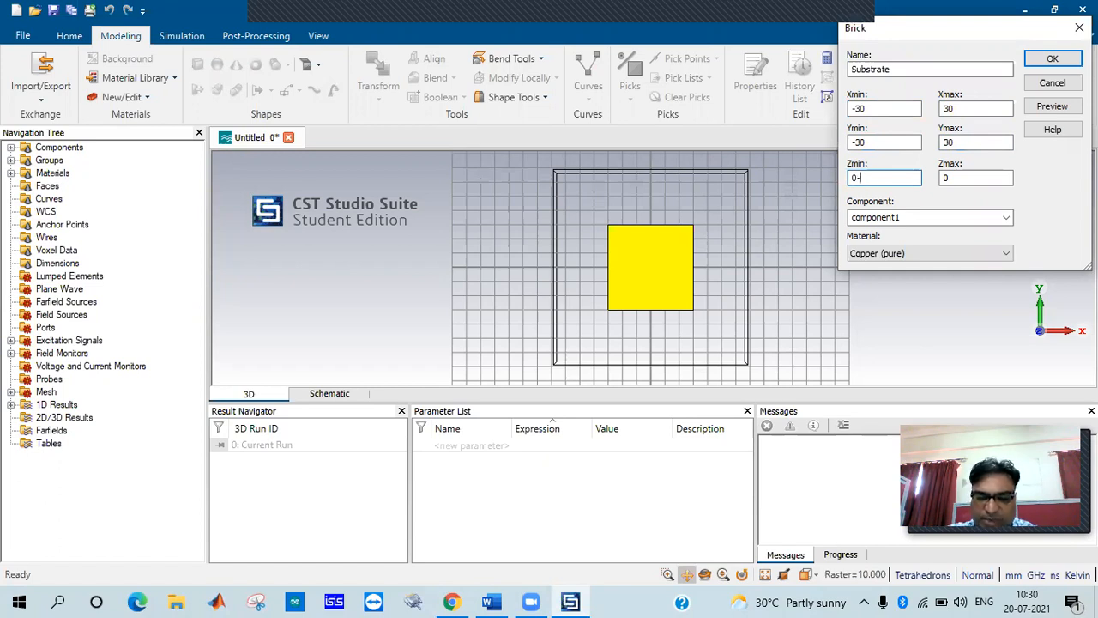
type(".03")
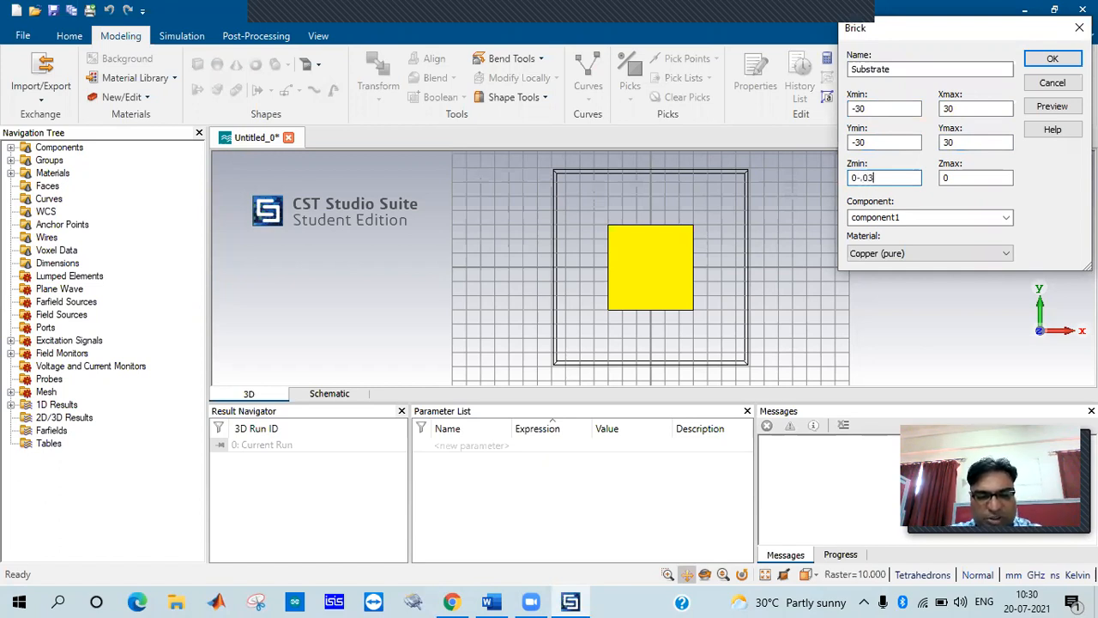
type("5")
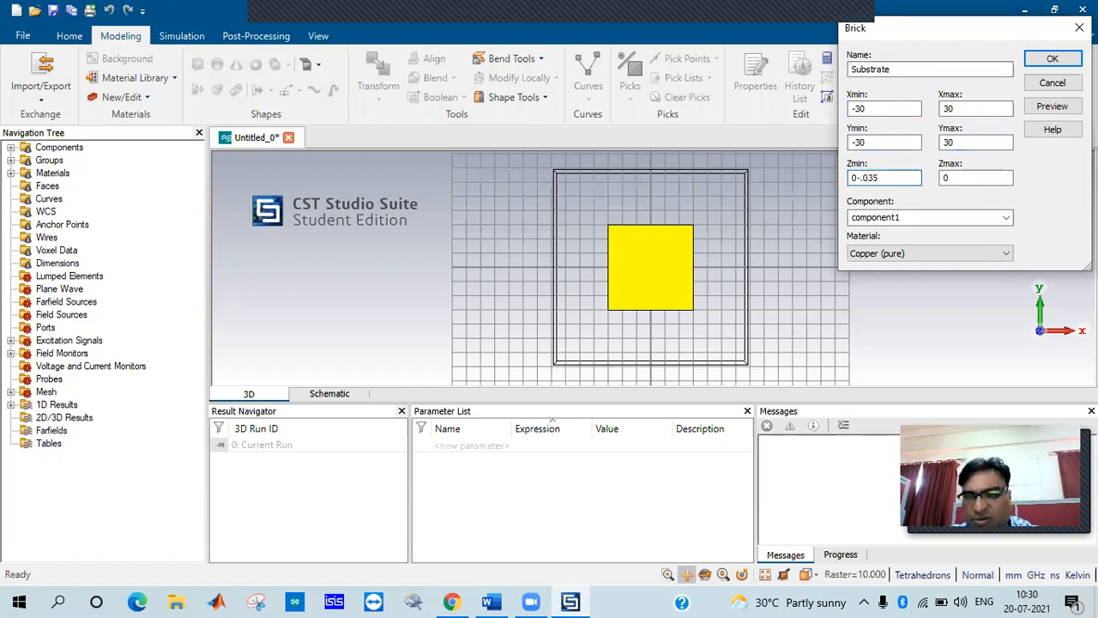
left_click(861, 177)
key("BackSpace")
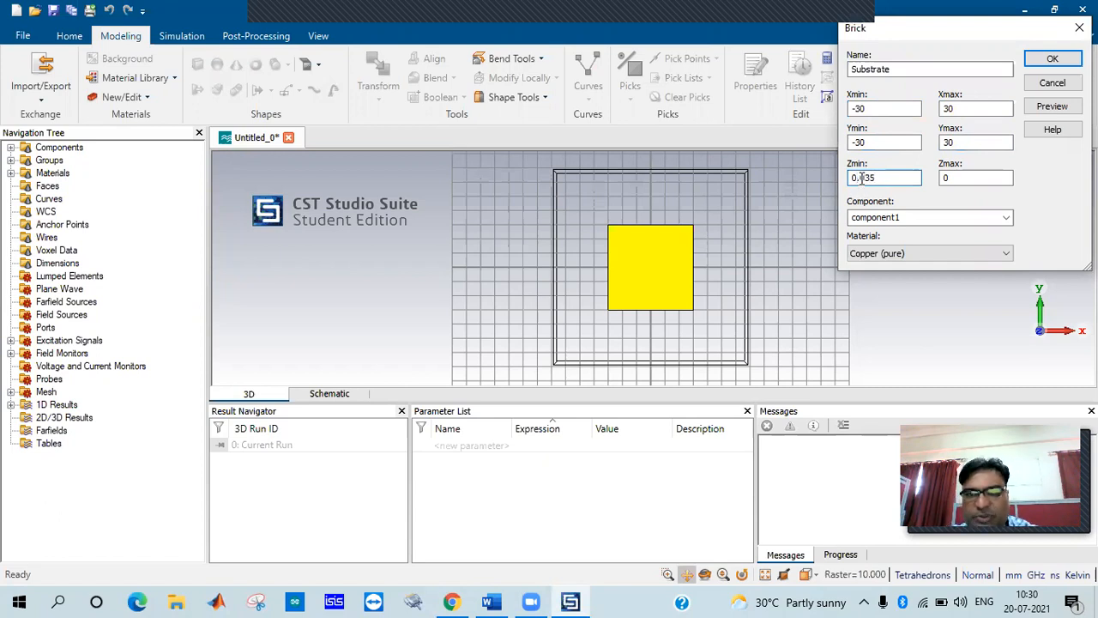
key("Tab")
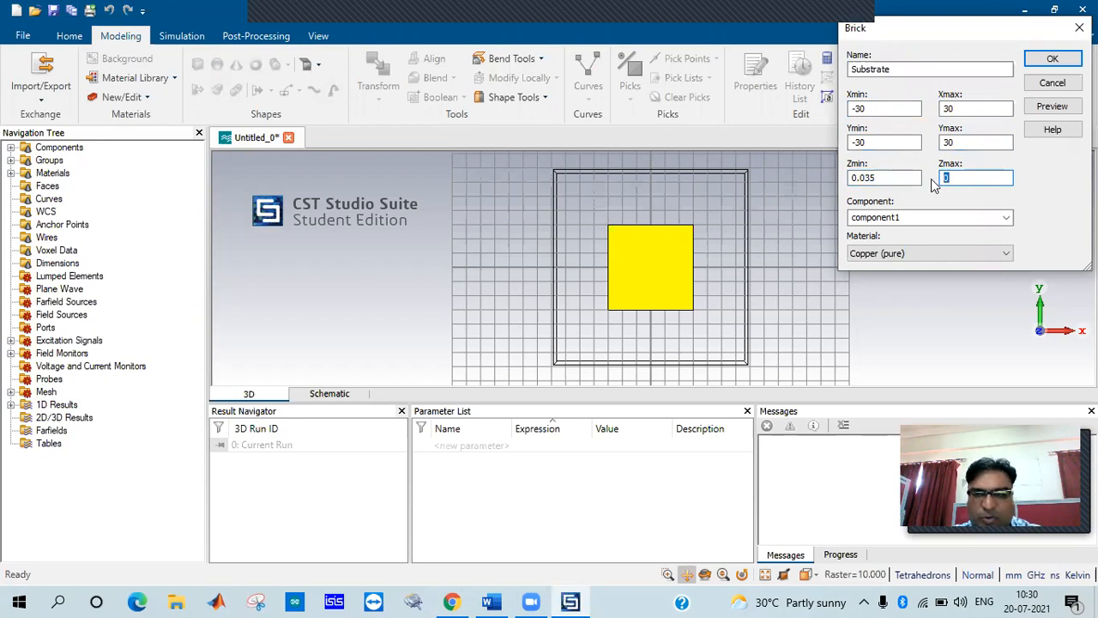
type("1.6")
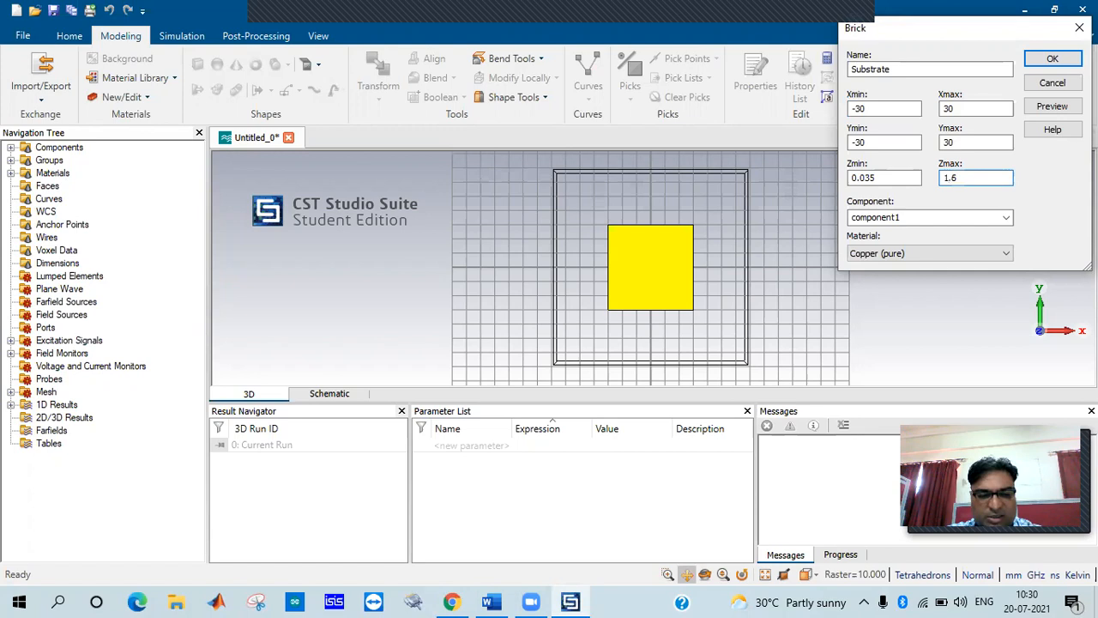
type("35")
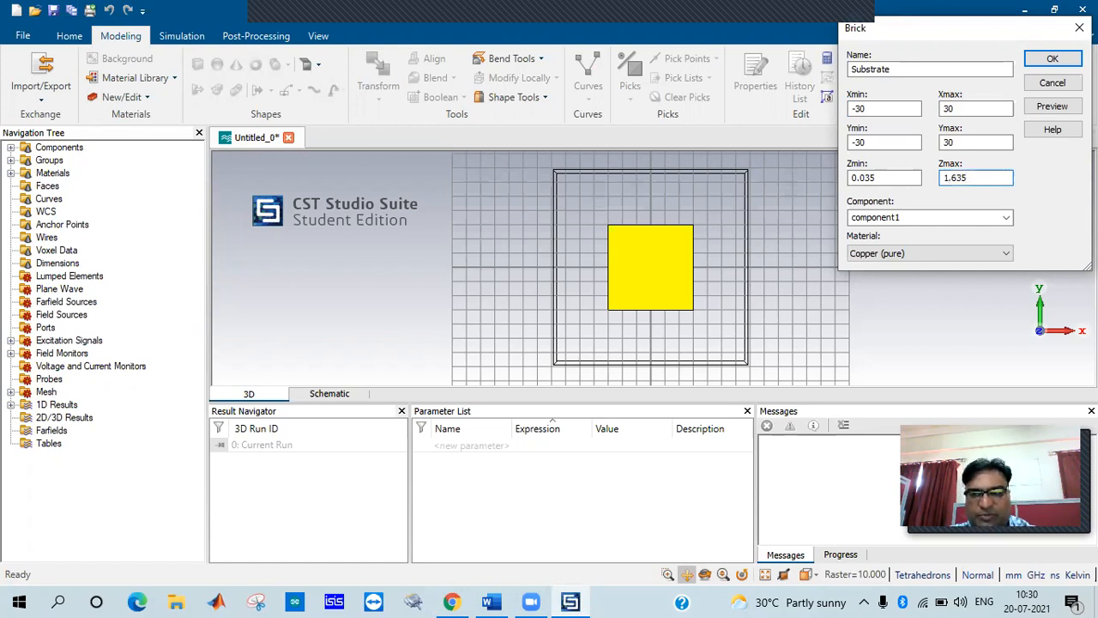
- Check the substrate height calculation in the Word design notes and return to the brick definition in CST Studio Suite
left_click(490, 602)
left_click_drag(460, 477, 491, 476)
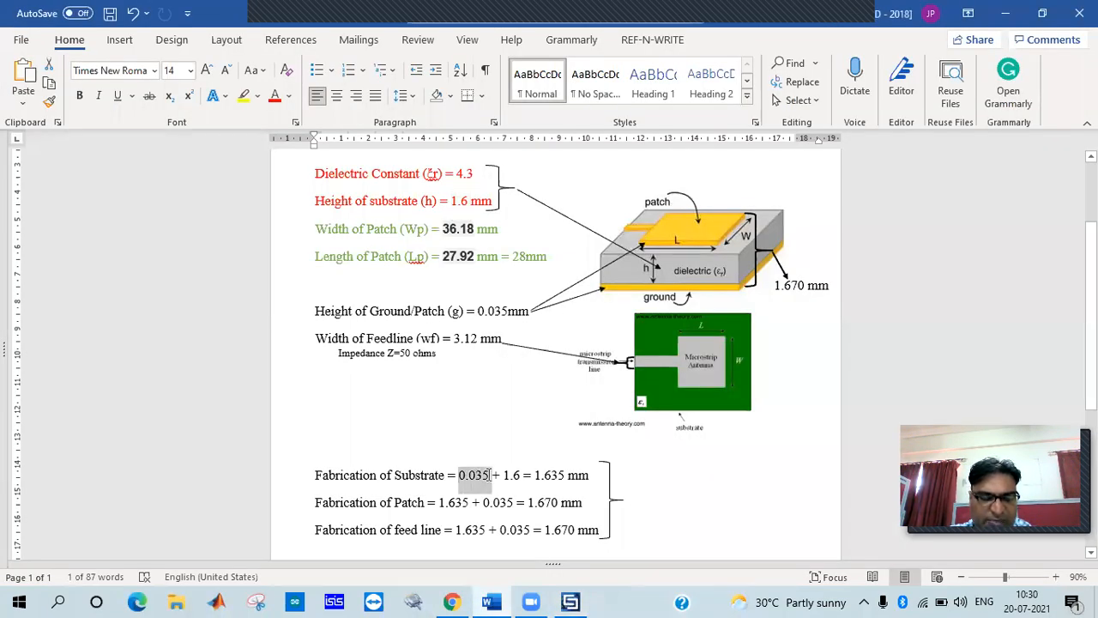
left_click_drag(503, 475, 591, 477)
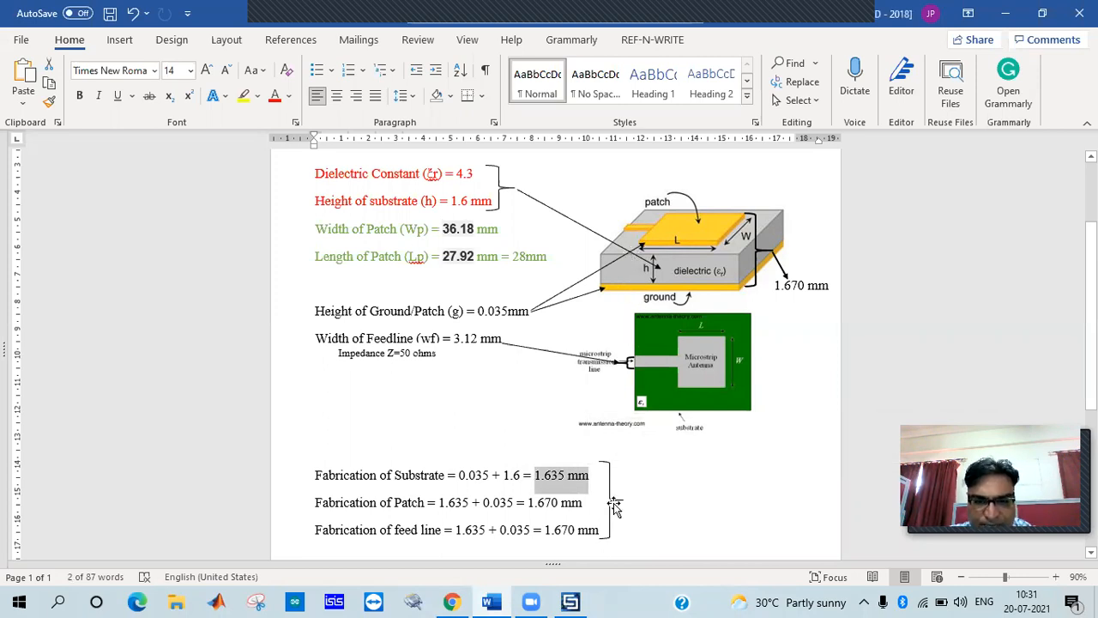
left_click(571, 601)
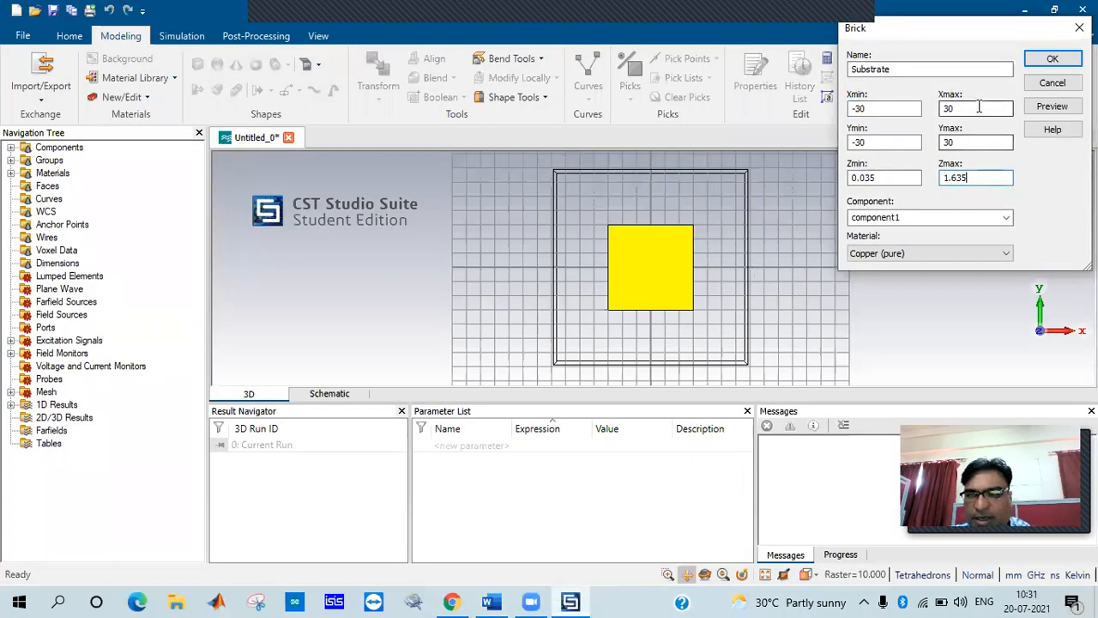
- Open the material library for the Substrate brick and filter the materials by "Fr-4"
left_click(884, 255)
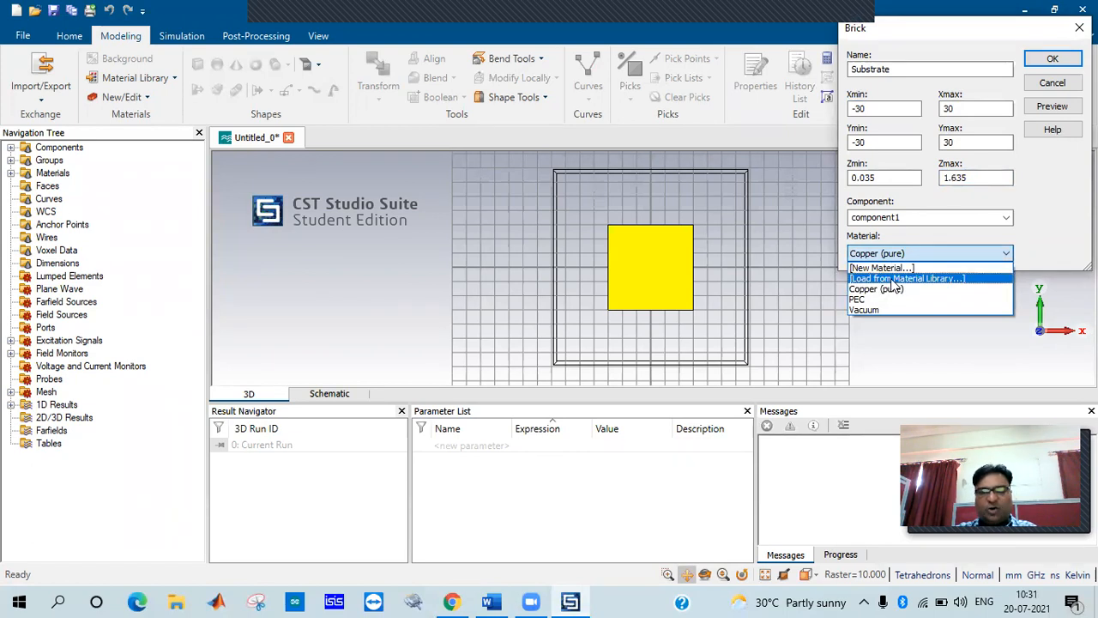
left_click(890, 278)
left_click(771, 60)
type("rf")
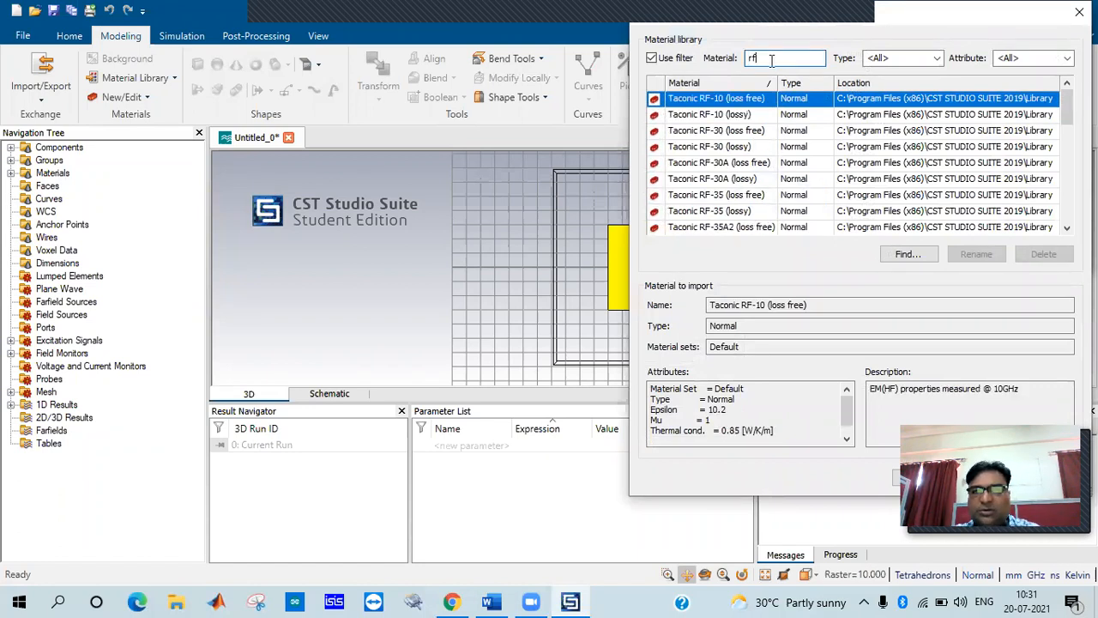
key("BackSpace")
key("BackSpace")
type("fr4")
key("BackSpace")
key("BackSpace")
key("BackSpace")
type("Fr-4")
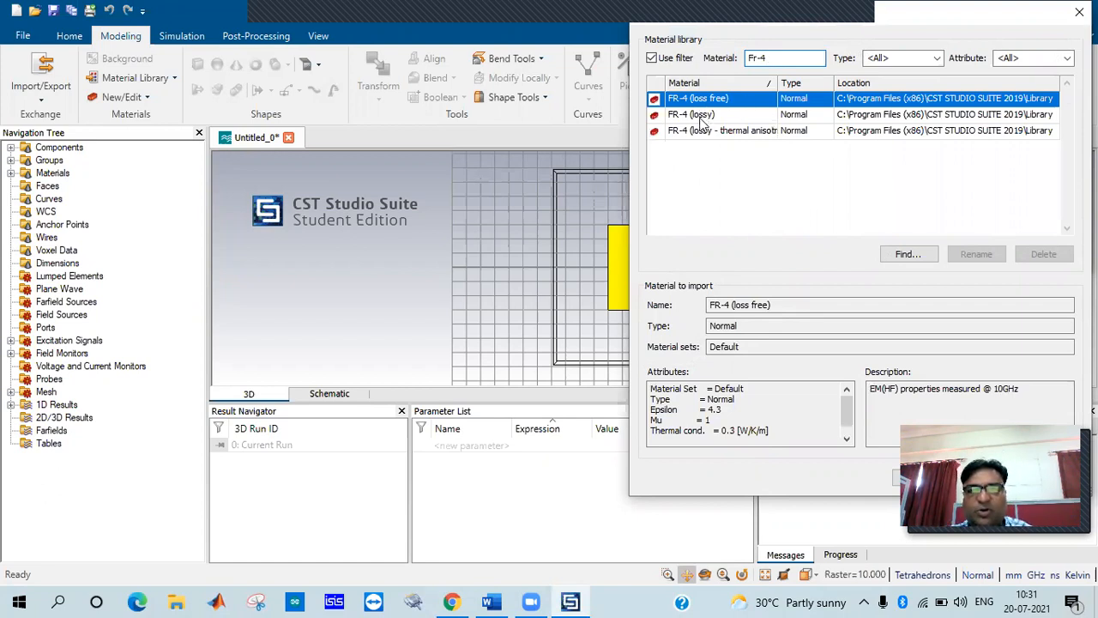
- Check the permittivity of FR-4 (lossy), load it as the Substrate material, preview the shape and create the brick
left_click(700, 116)
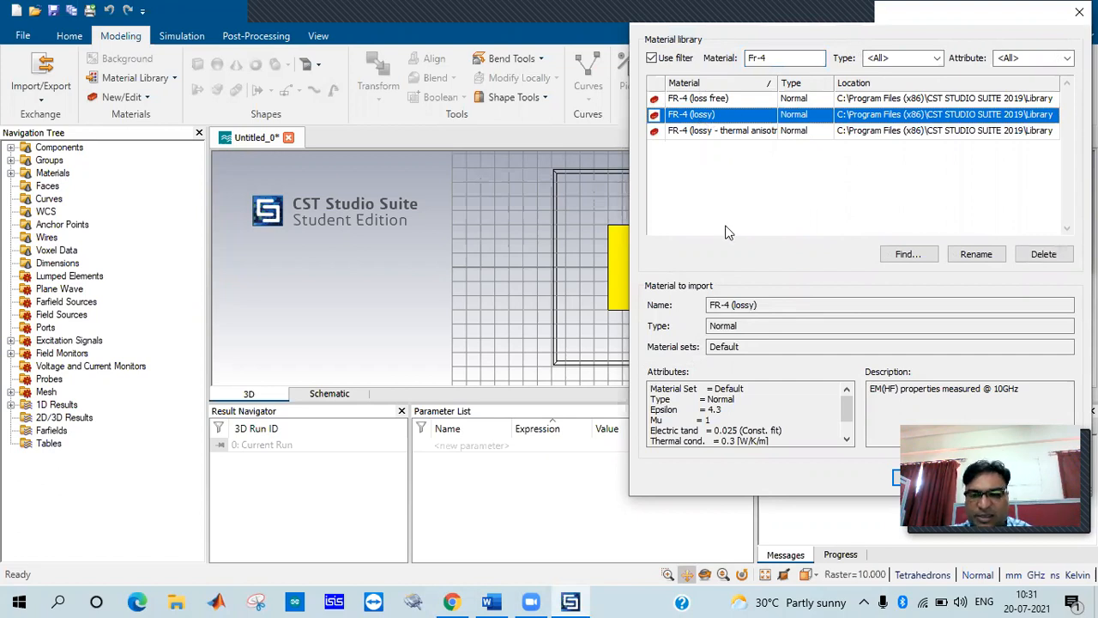
left_click_drag(707, 410, 719, 414)
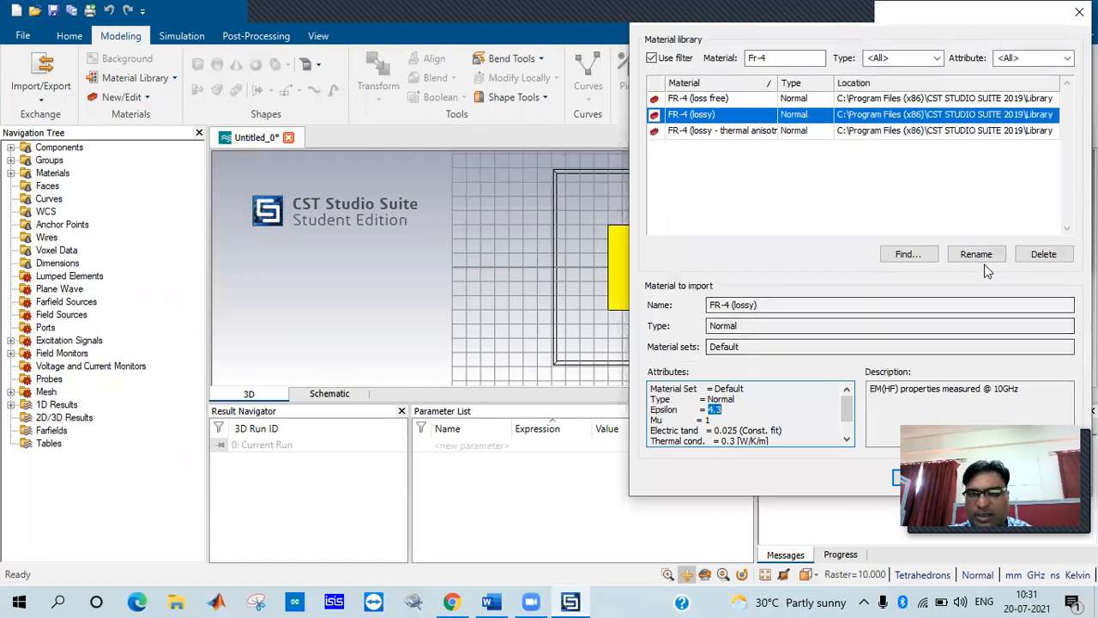
left_click_drag(931, 19, 795, 36)
left_click(772, 495)
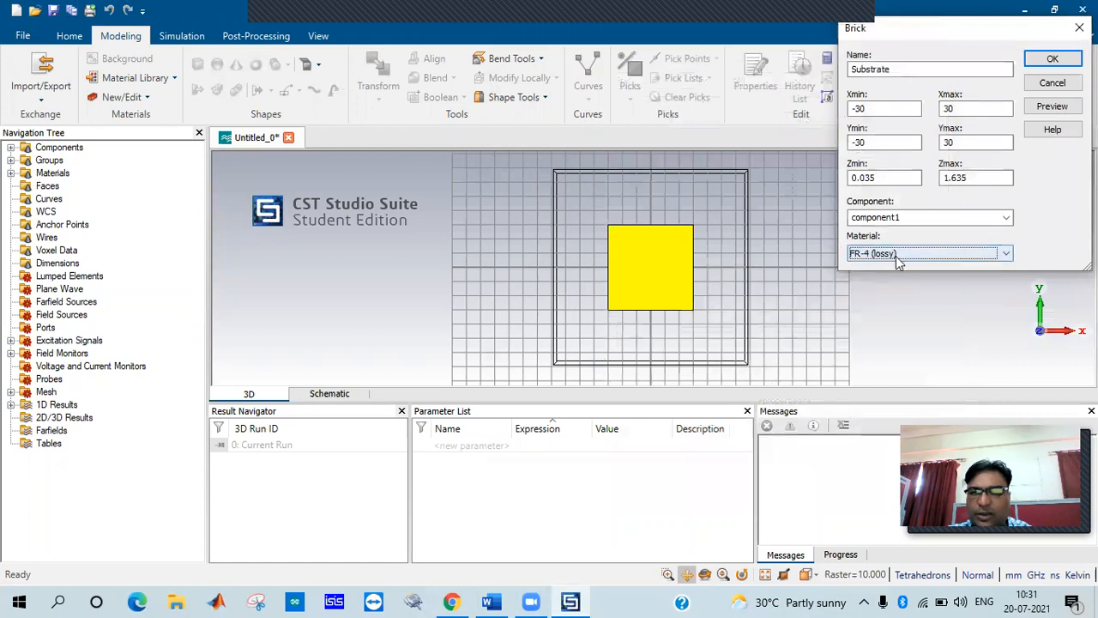
left_click(1052, 110)
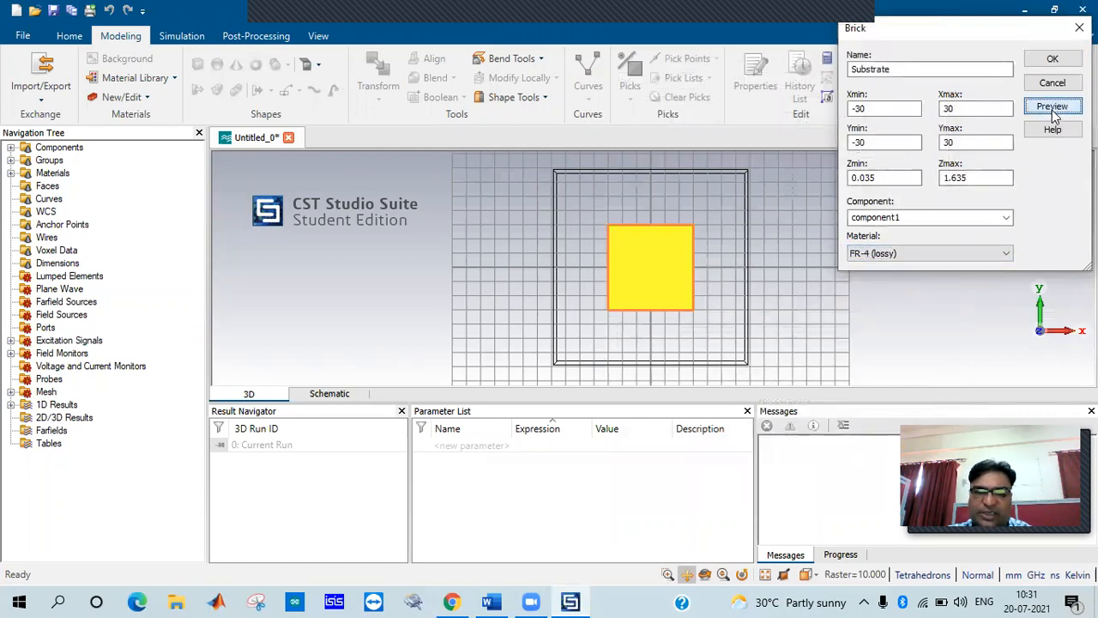
left_click(1053, 62)
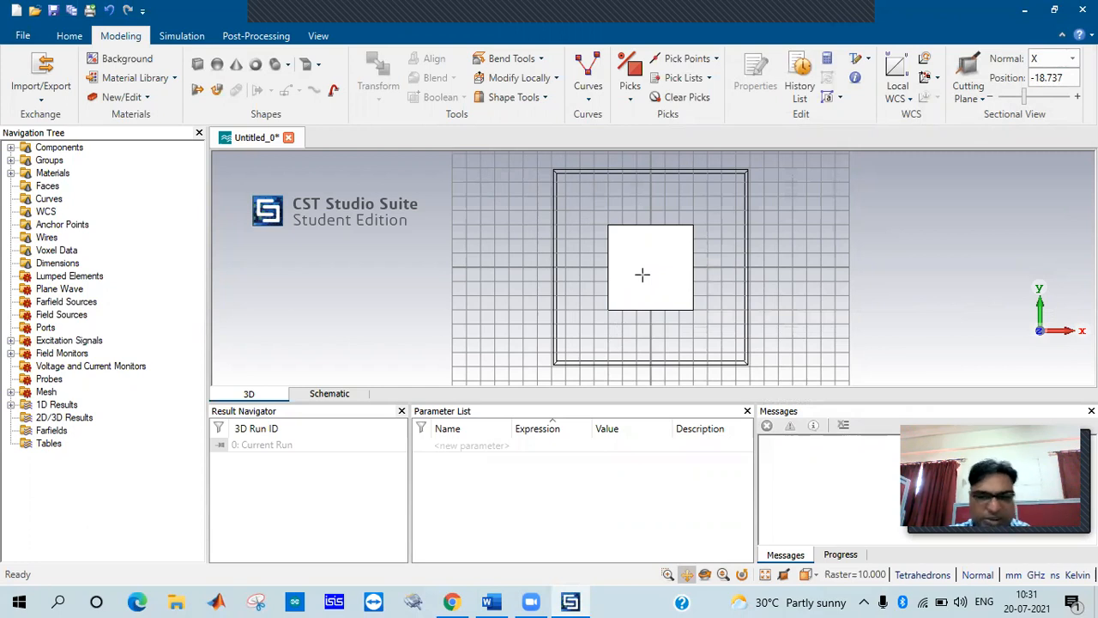
- Rotate the model to examine the stacked ground and substrate from the side, and restore the Front view
left_click(704, 574)
left_click_drag(681, 370, 696, 147)
left_click_drag(690, 292, 696, 149)
left_click_drag(682, 311, 656, 368)
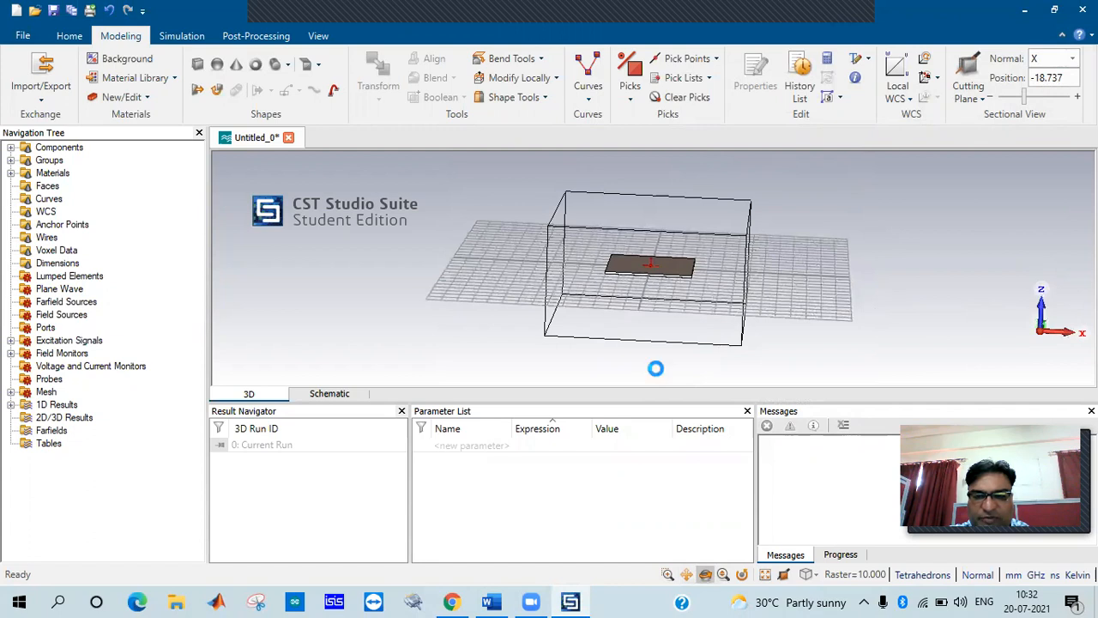
left_click(828, 576)
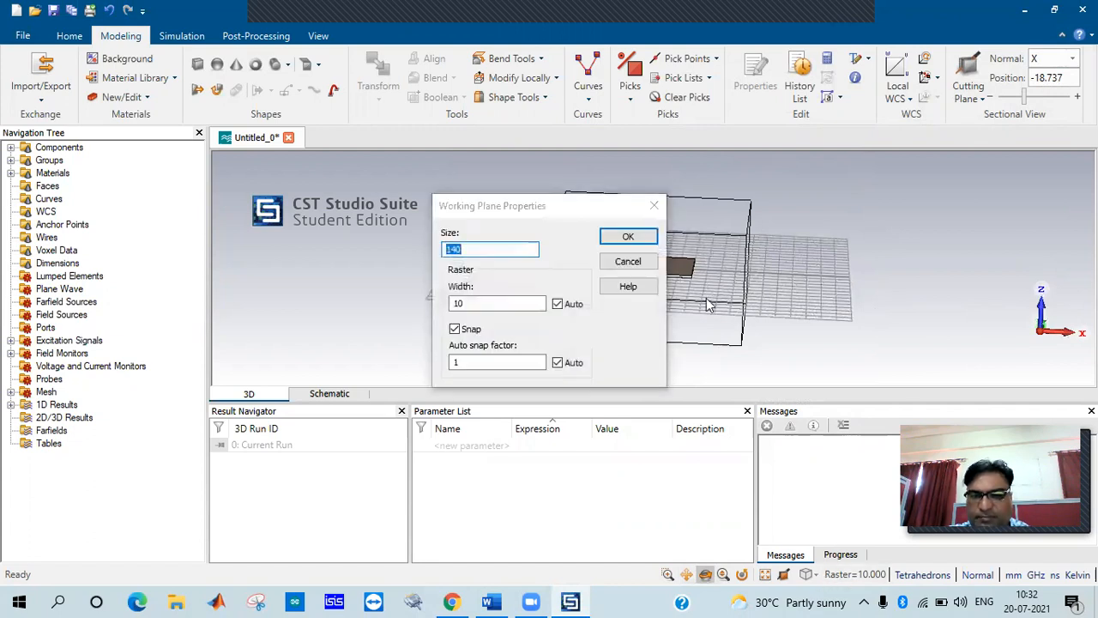
left_click(646, 204)
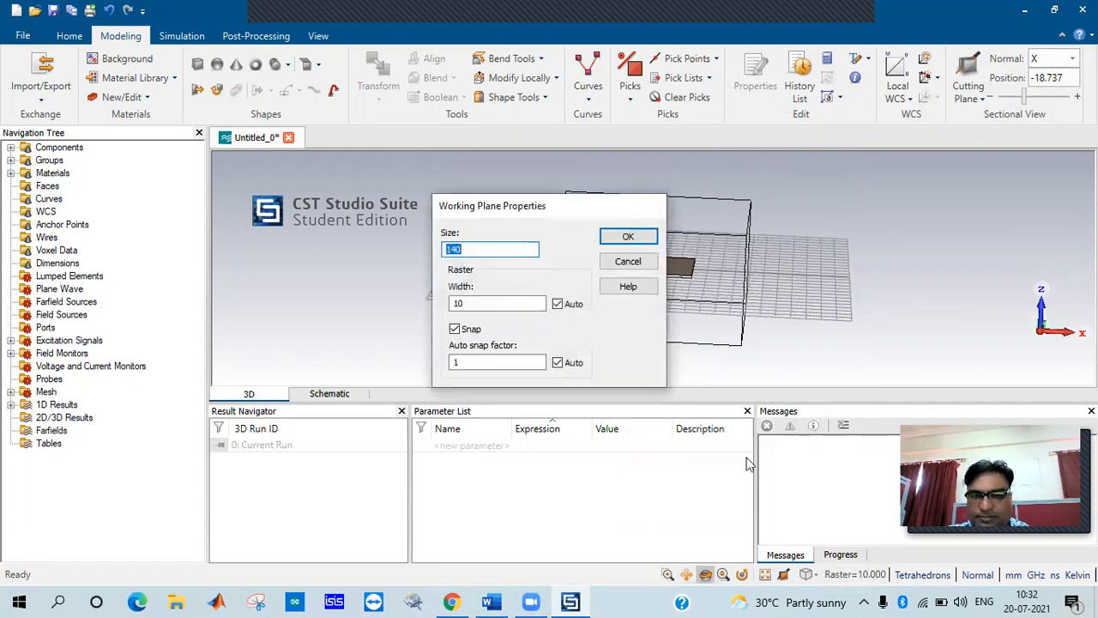
left_click(808, 574)
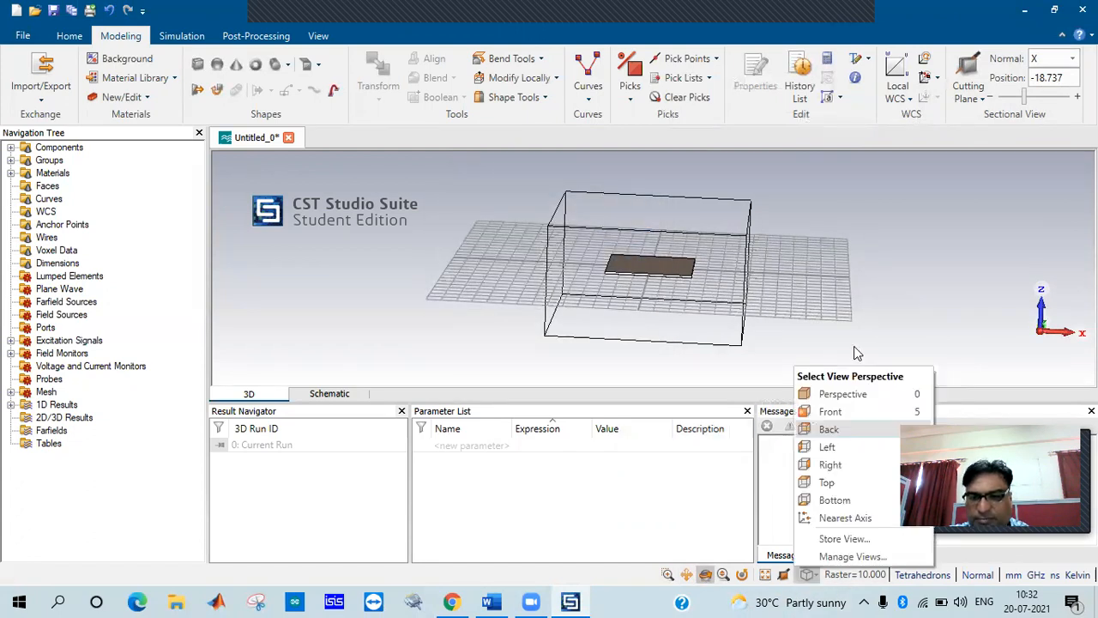
left_click(857, 406)
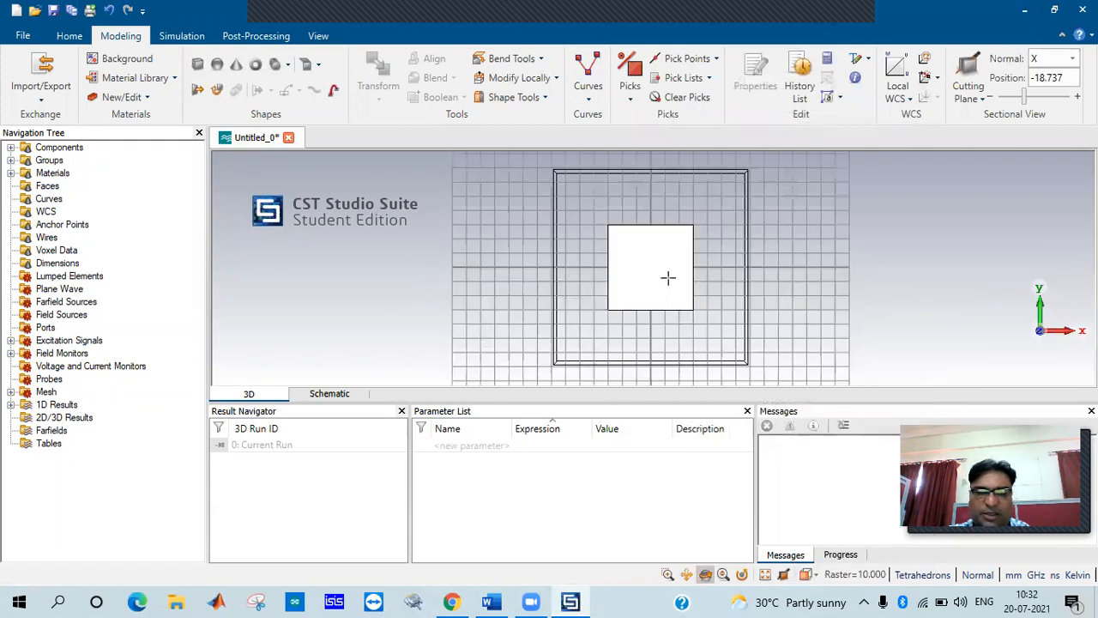
left_click(197, 65)
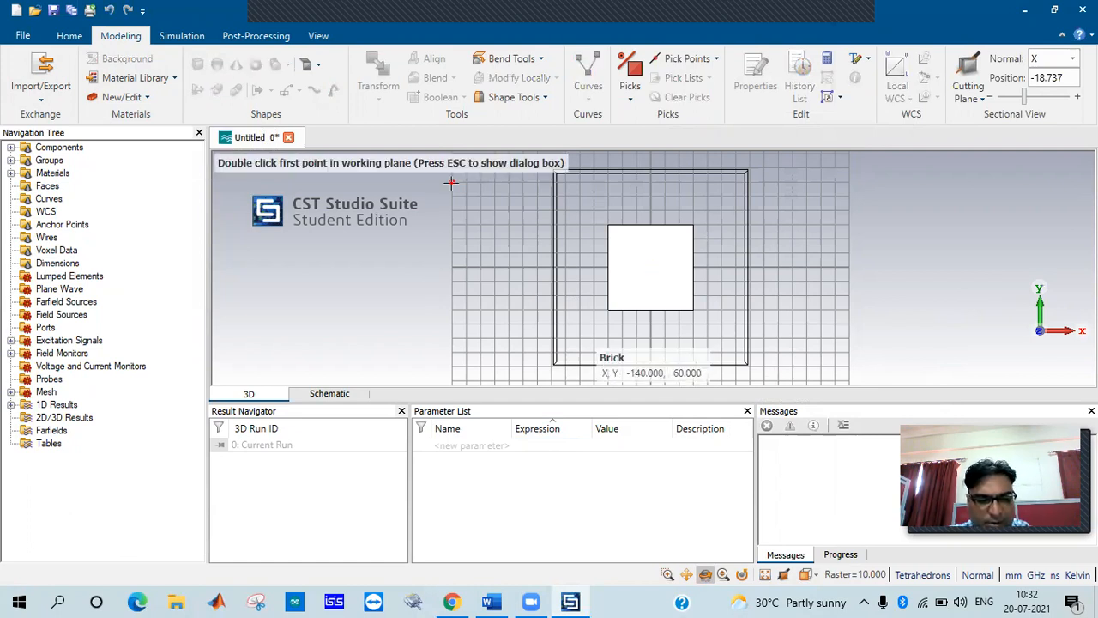
key("Escape")
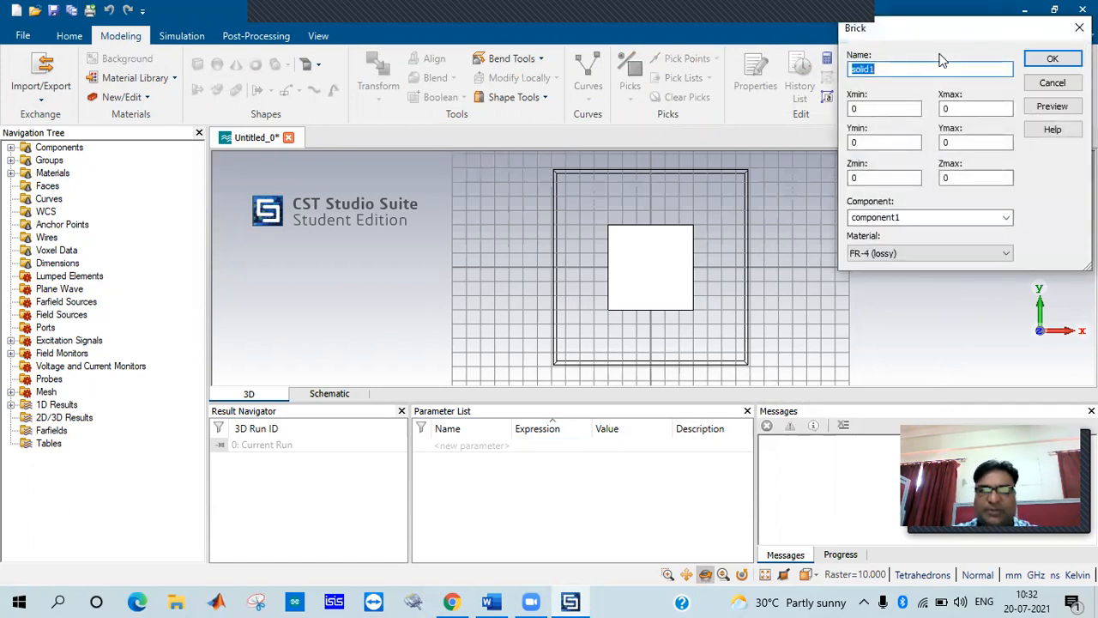
left_click(1079, 28)
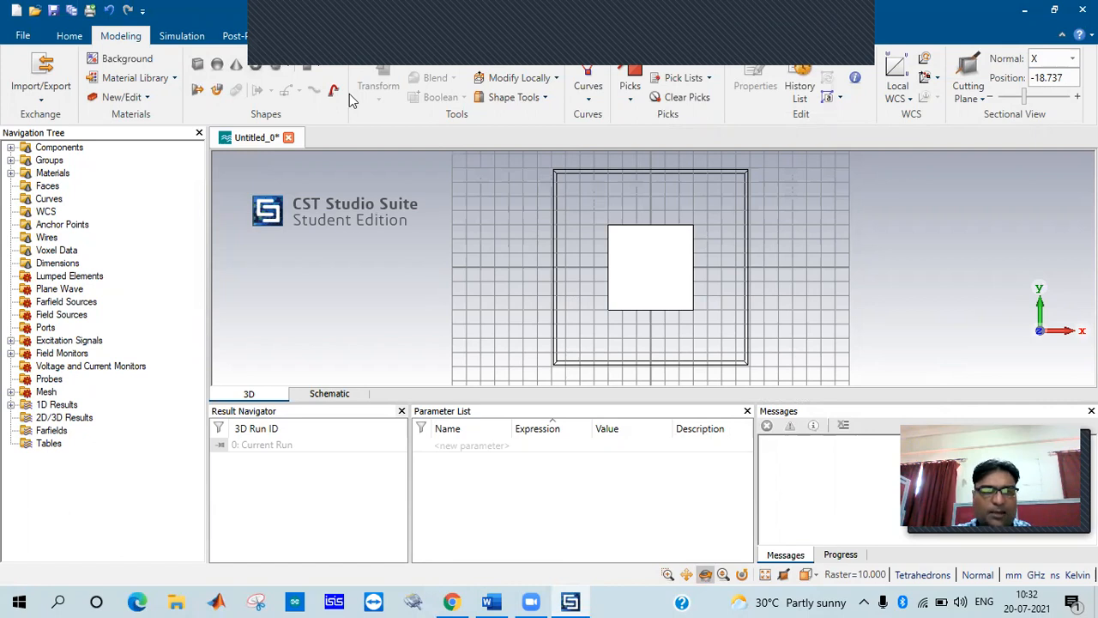
- Start a new brick defined by numeric values and name it Patch
left_click(198, 68)
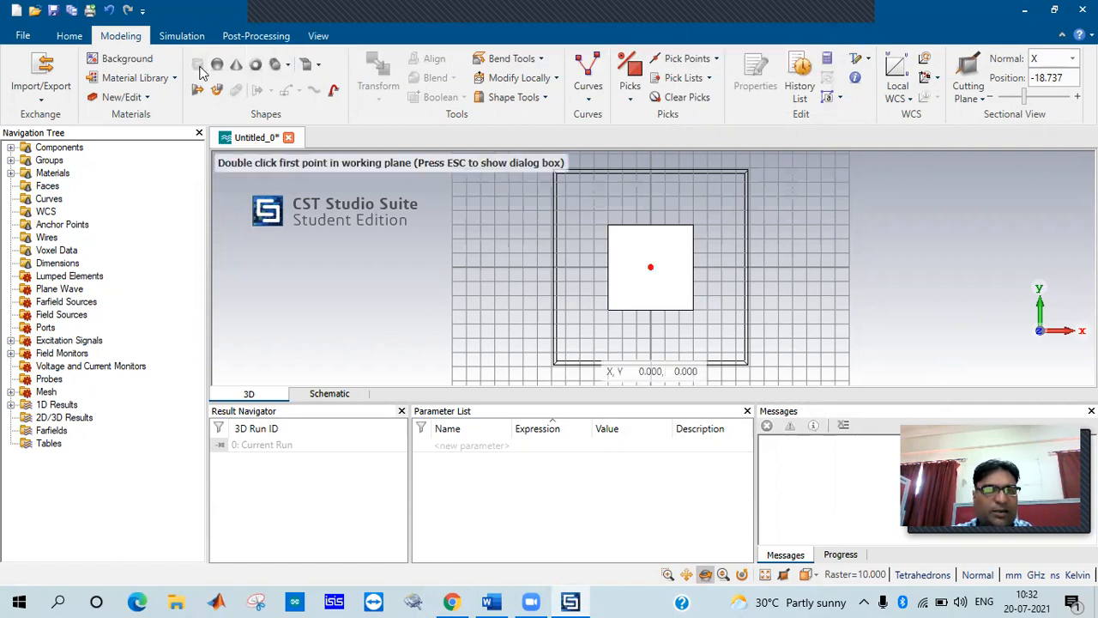
key("Escape")
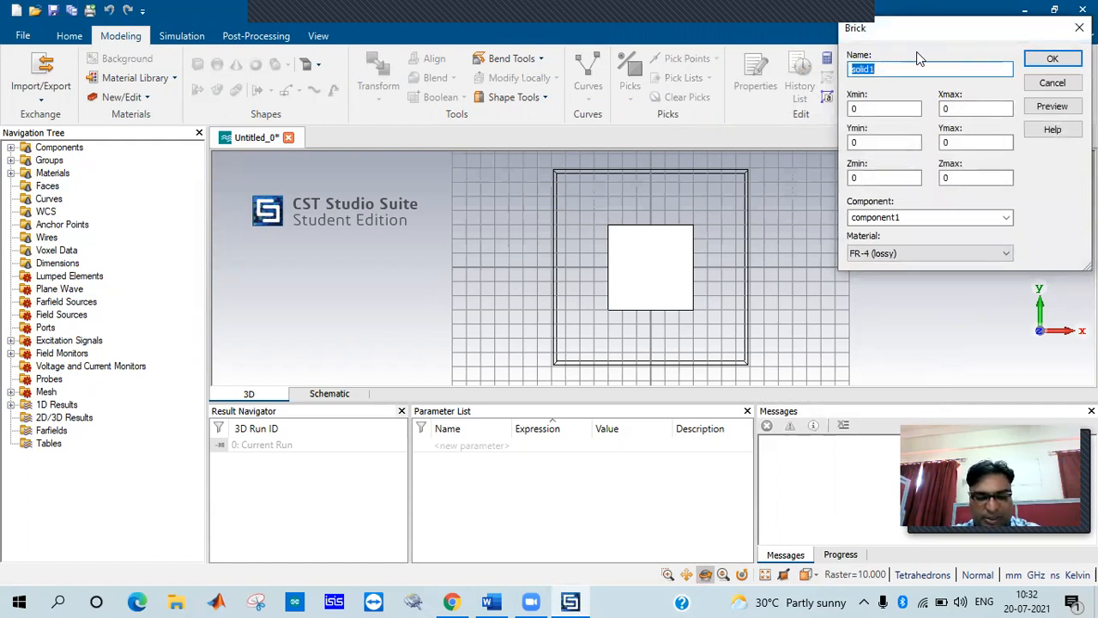
type("Pat")
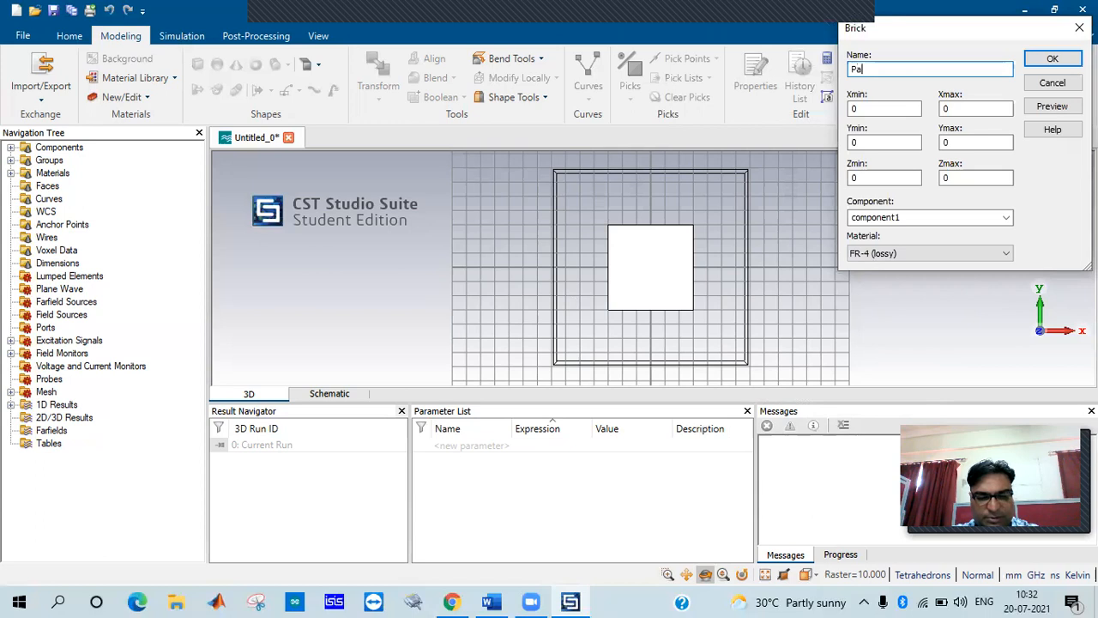
left_click(874, 110)
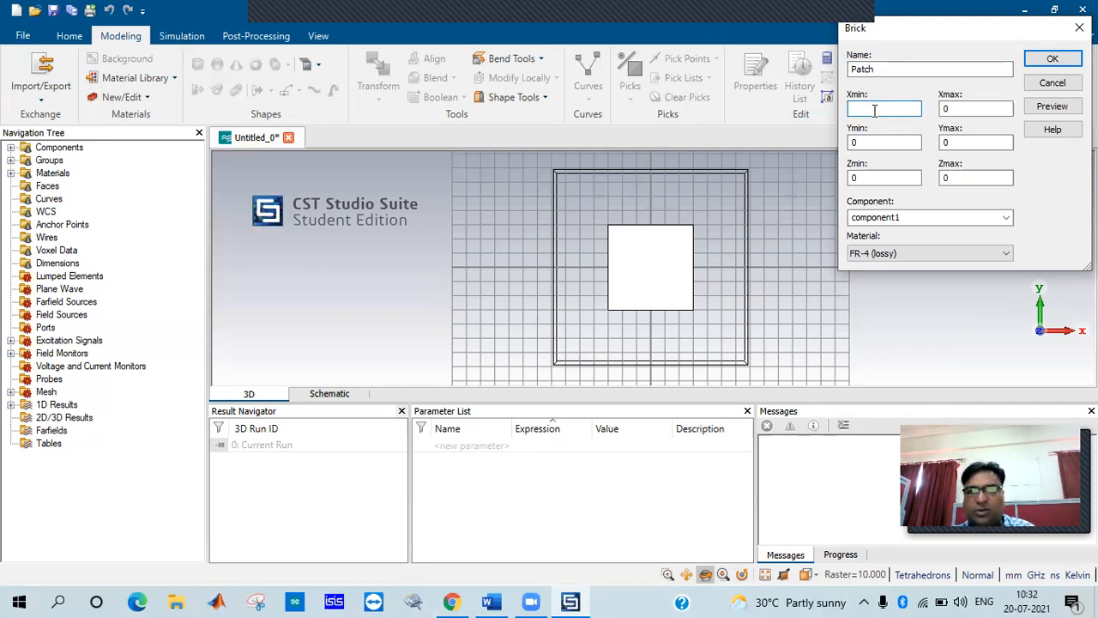
- Check the patch width and length in the Word design notes and return to the brick definition in CST Studio Suite
left_click(490, 602)
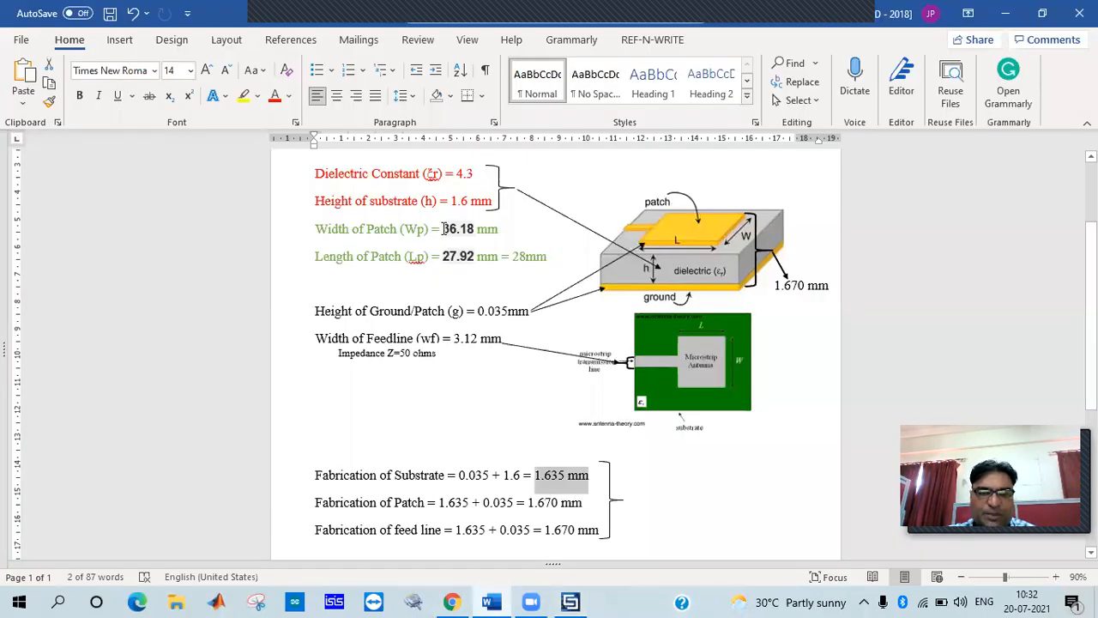
left_click_drag(444, 228, 471, 257)
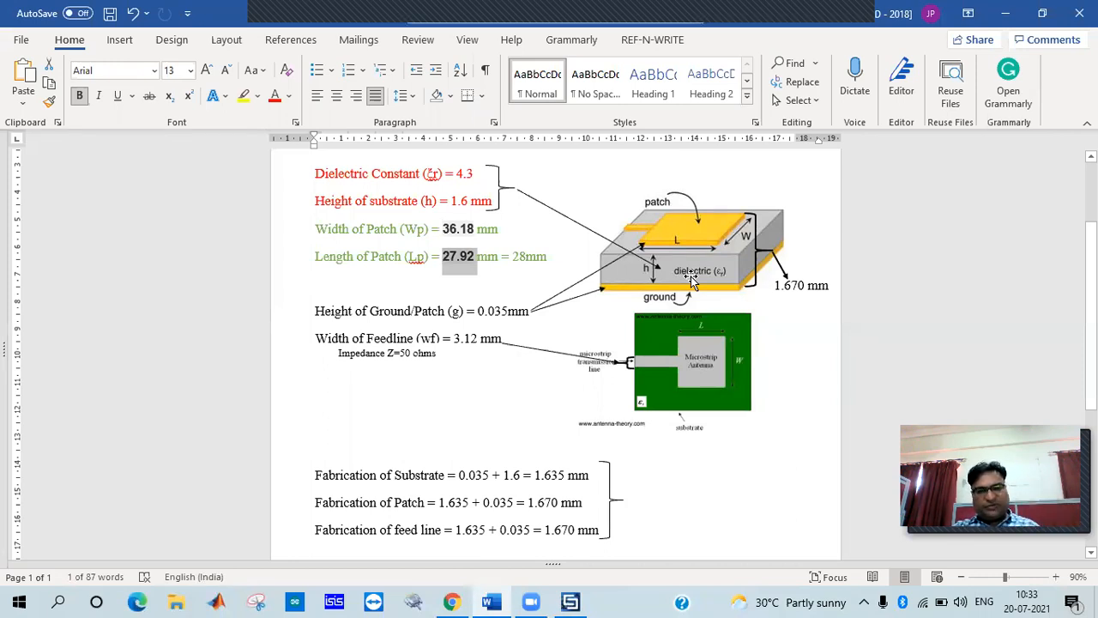
left_click(570, 602)
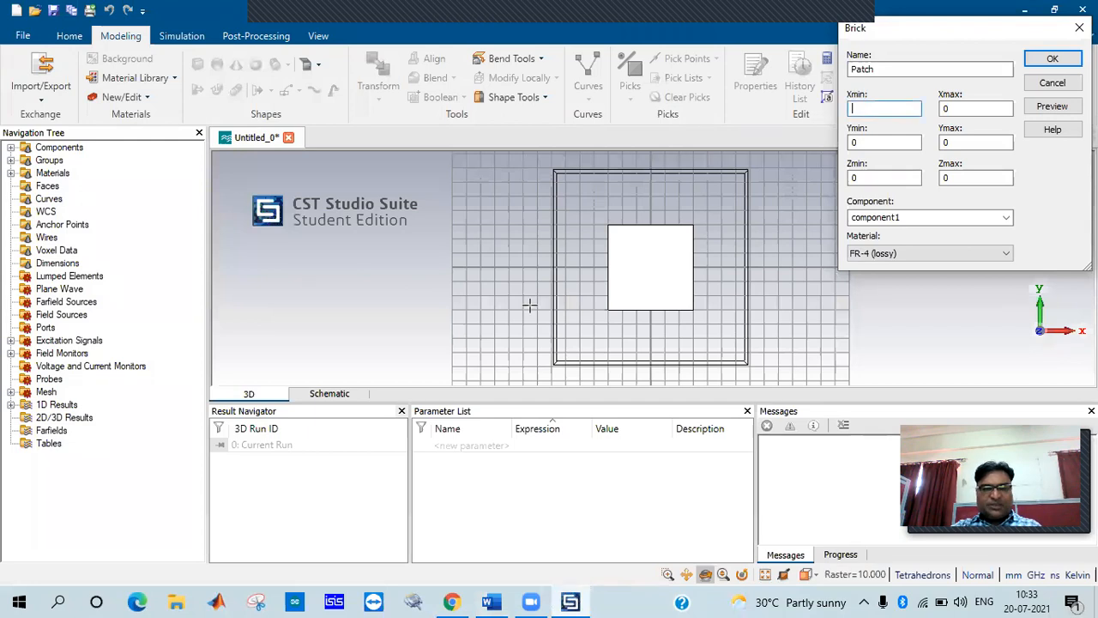
left_click(486, 600)
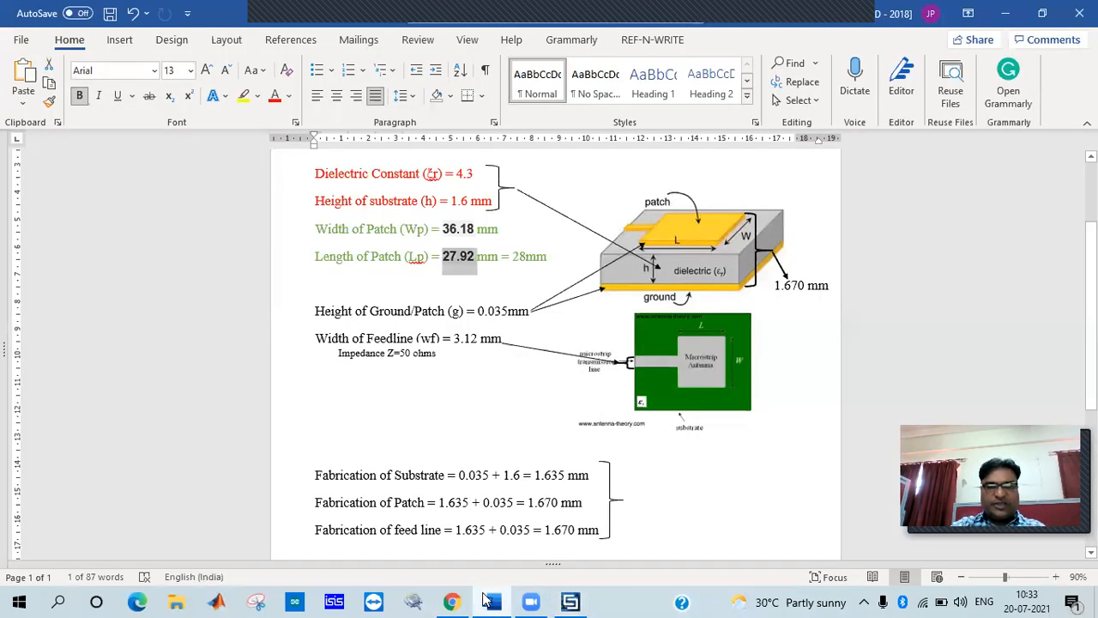
left_click(487, 599)
- Set the Patch brick's X extents to -18 and 18
type("-")
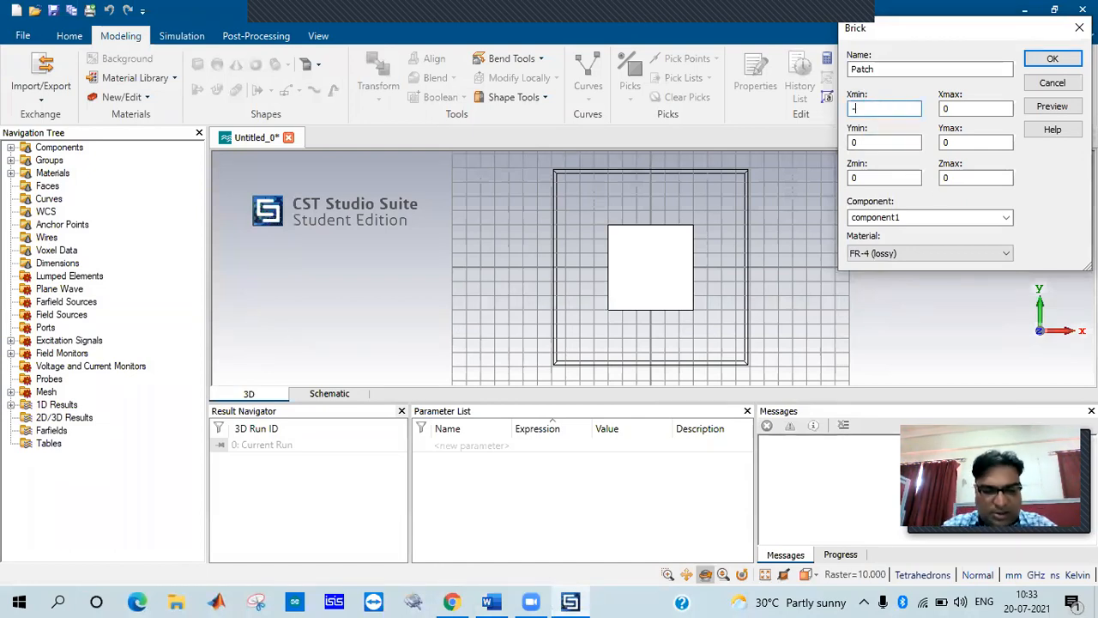
type("18")
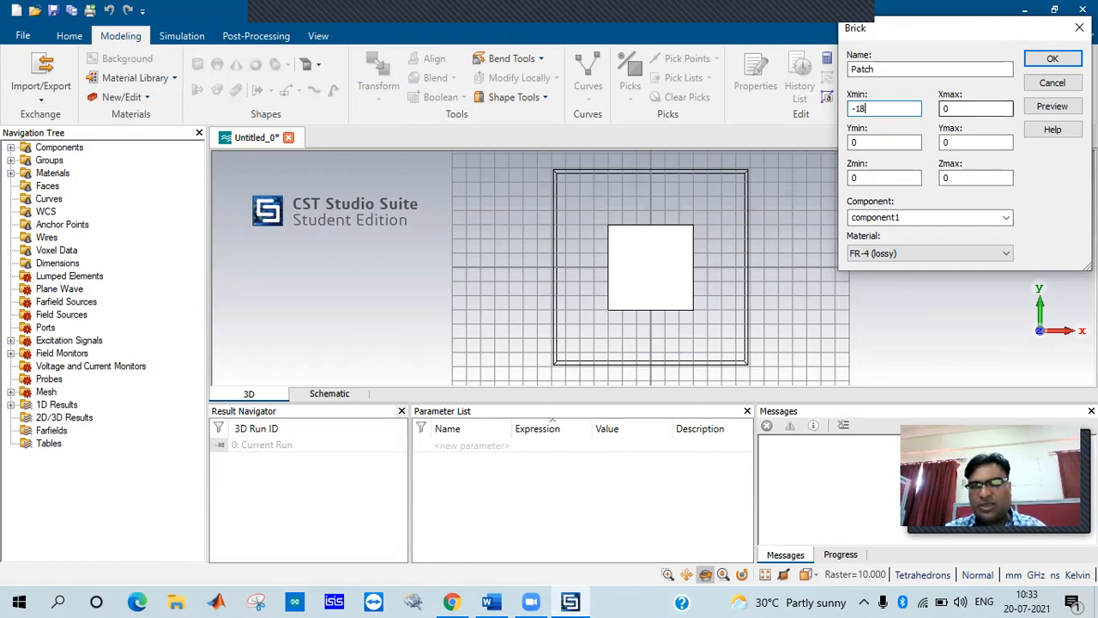
left_click(974, 109)
key("BackSpace")
type("18")
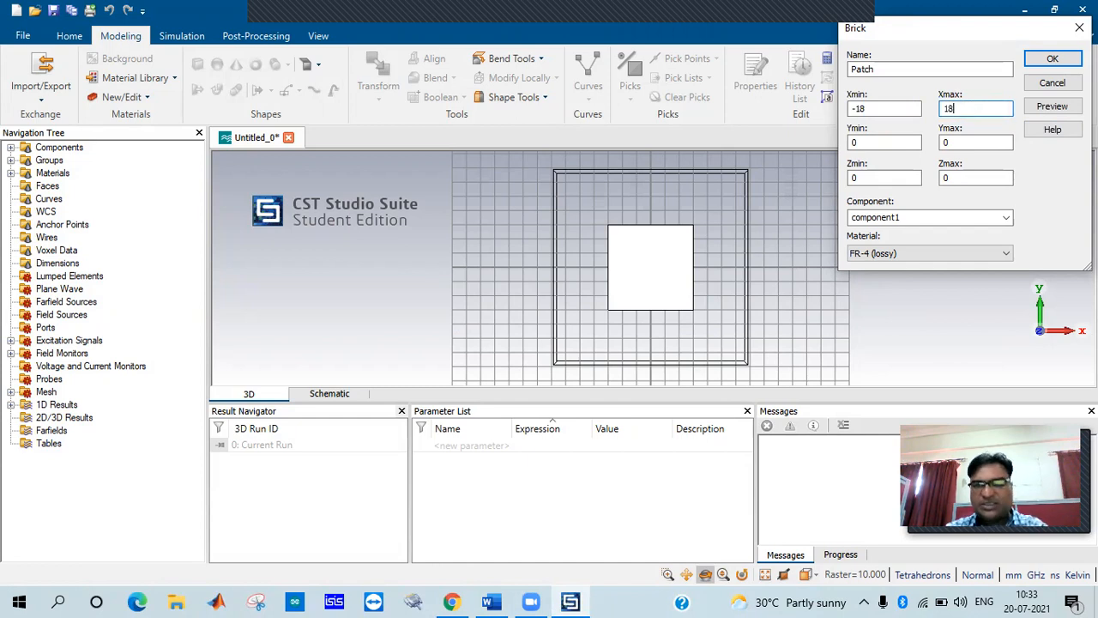
- Enter the Patch brick's X extents as the expressions -36/2 for the minimum and 36/2 for the maximum
left_click(893, 108)
key("BackSpace")
key("BackSpace")
type("36")
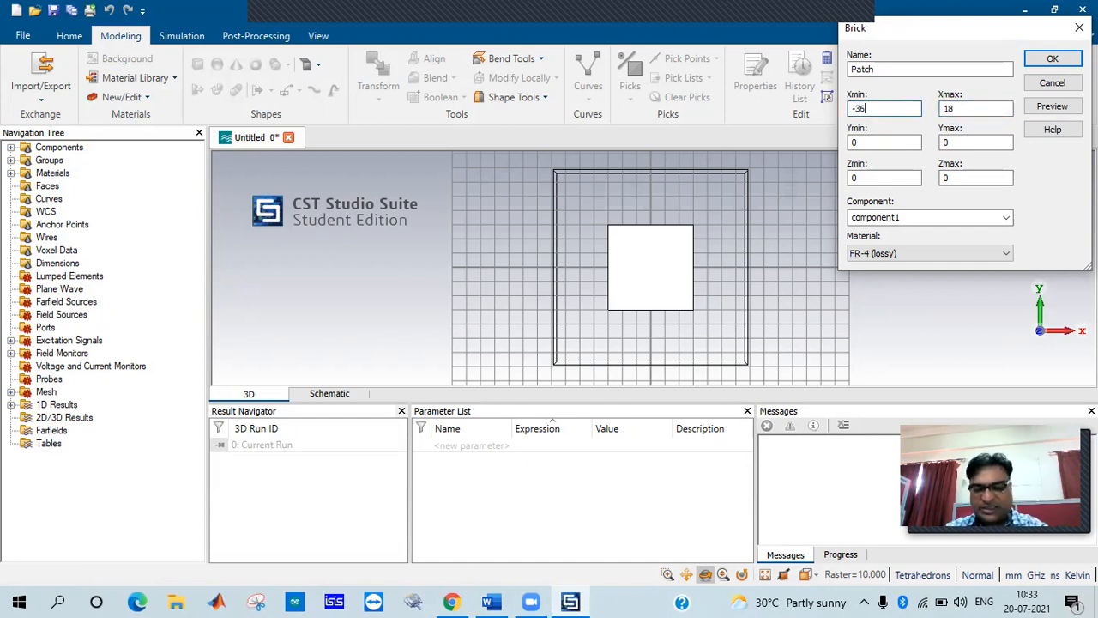
type("/2")
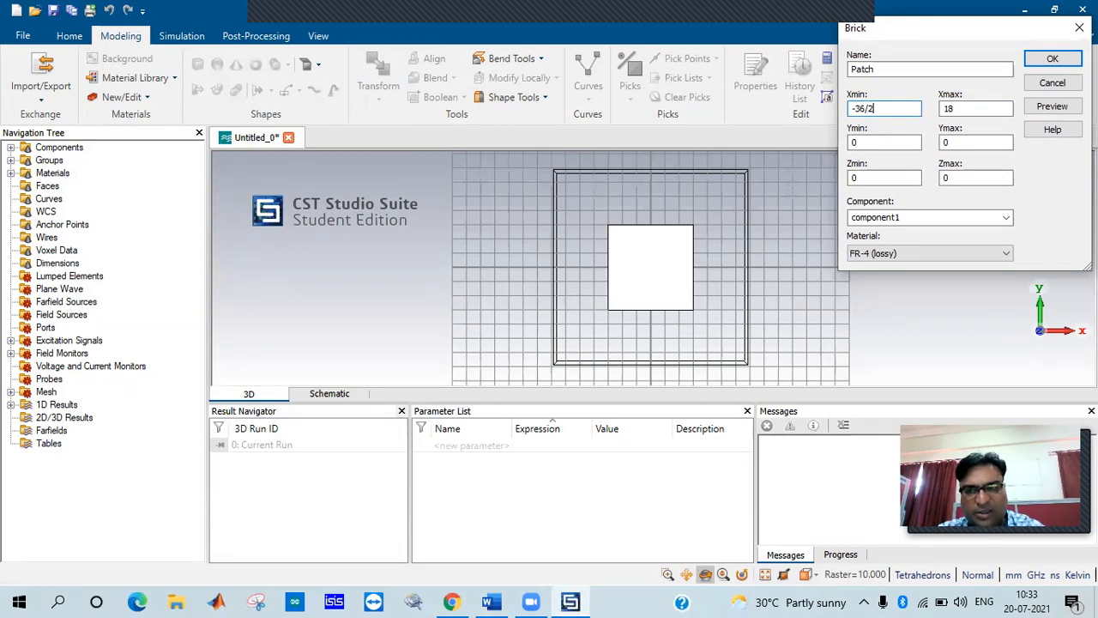
double_click(953, 111)
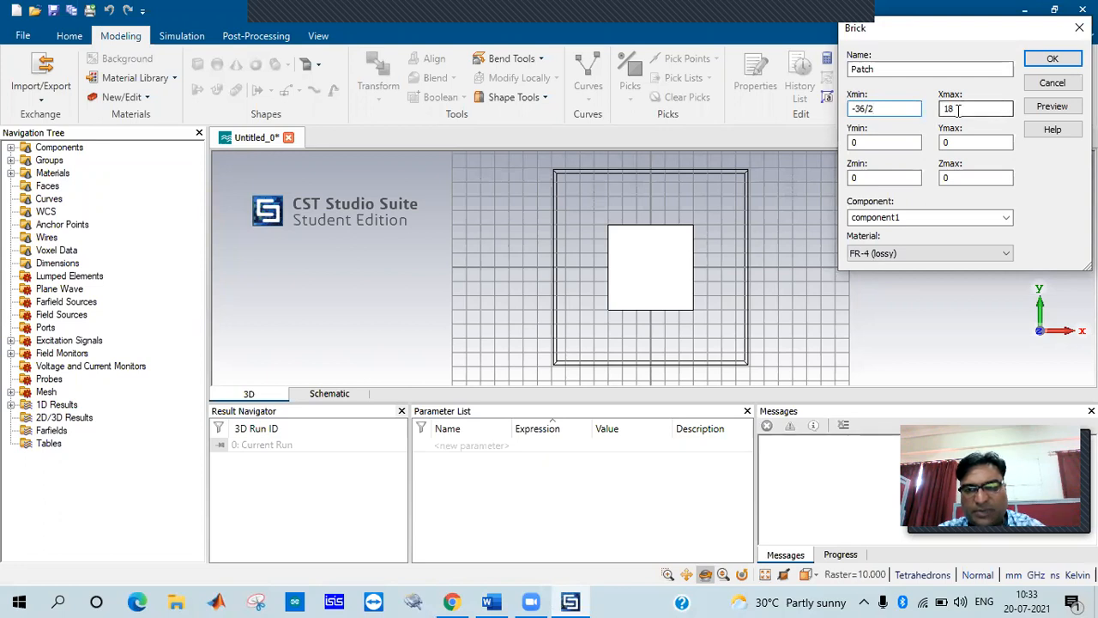
type("36/2")
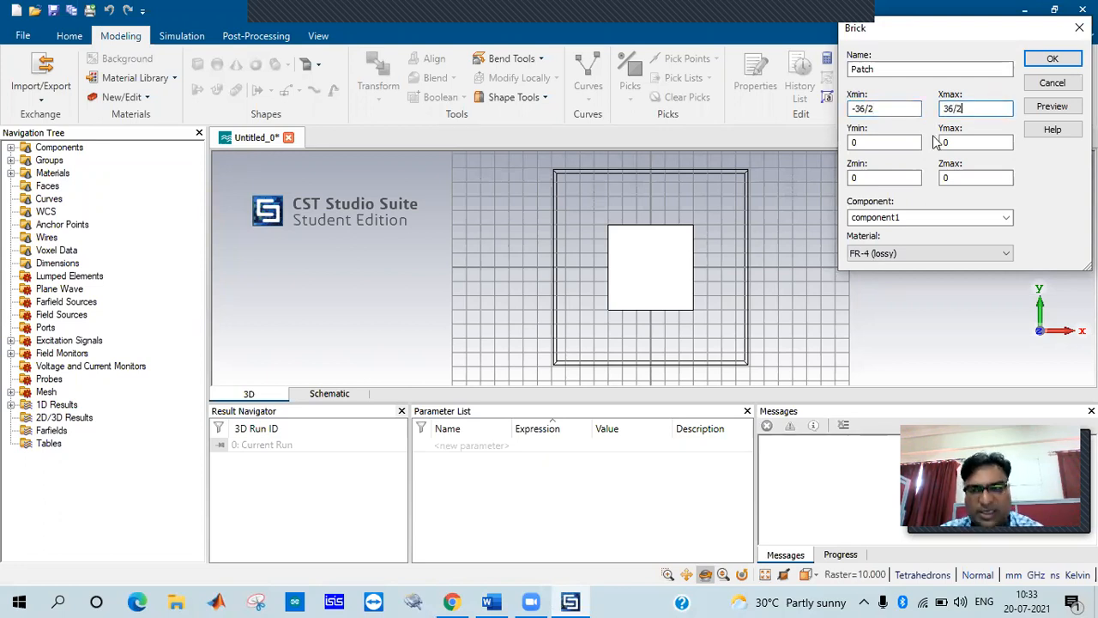
- Set the Patch brick's Y extents to -28/2 for the minimum and 28/2 for the maximum
left_click(891, 145)
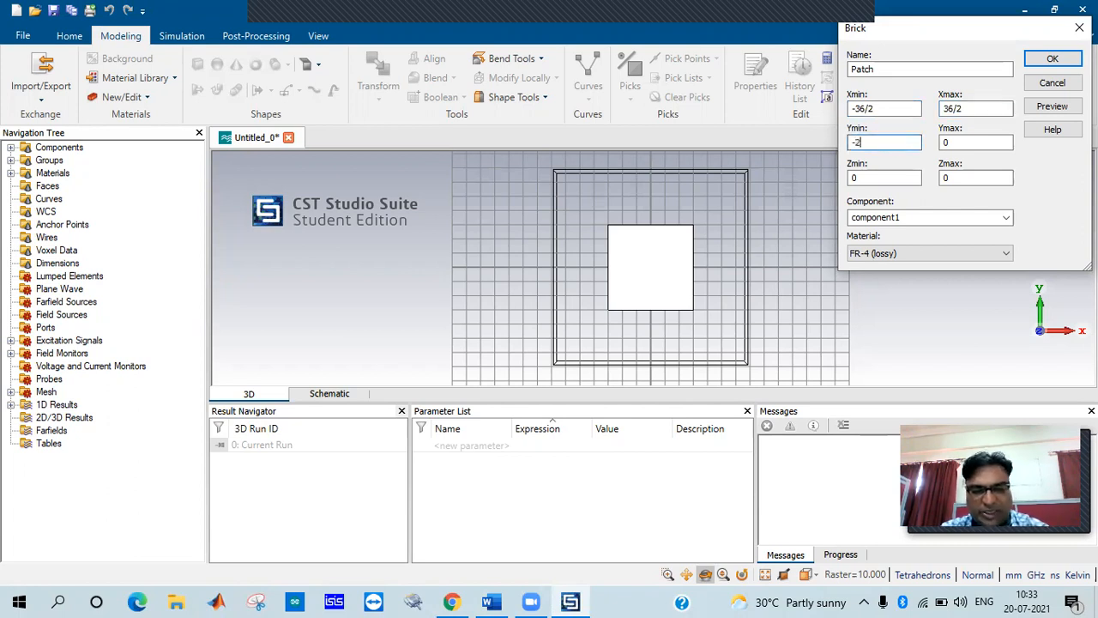
type("-28/2")
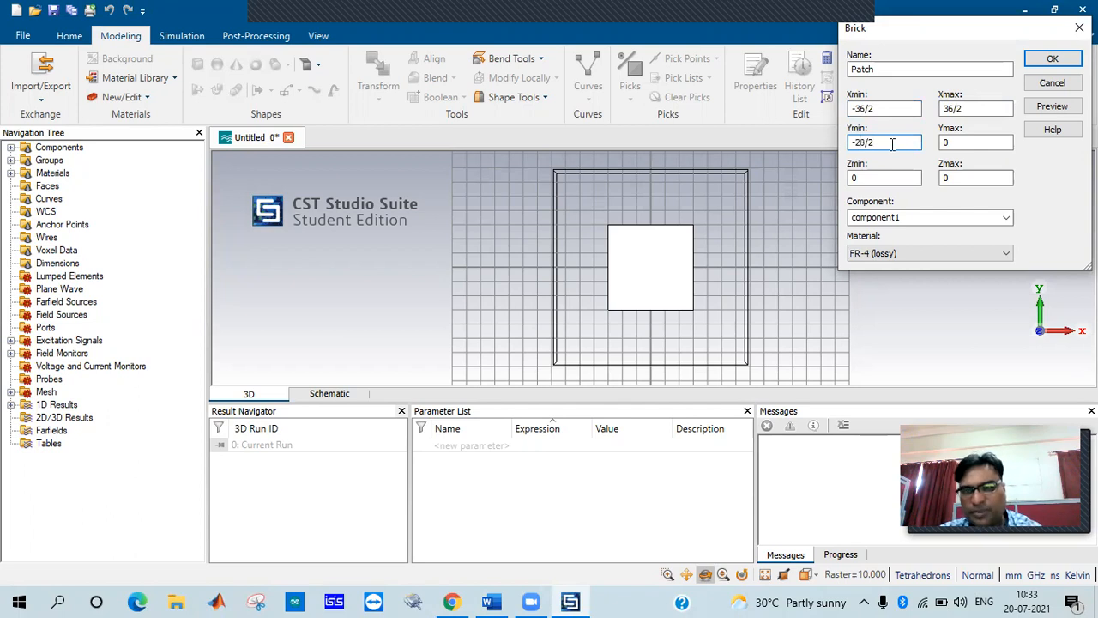
left_click(952, 143)
key("BackSpace")
type("28/2")
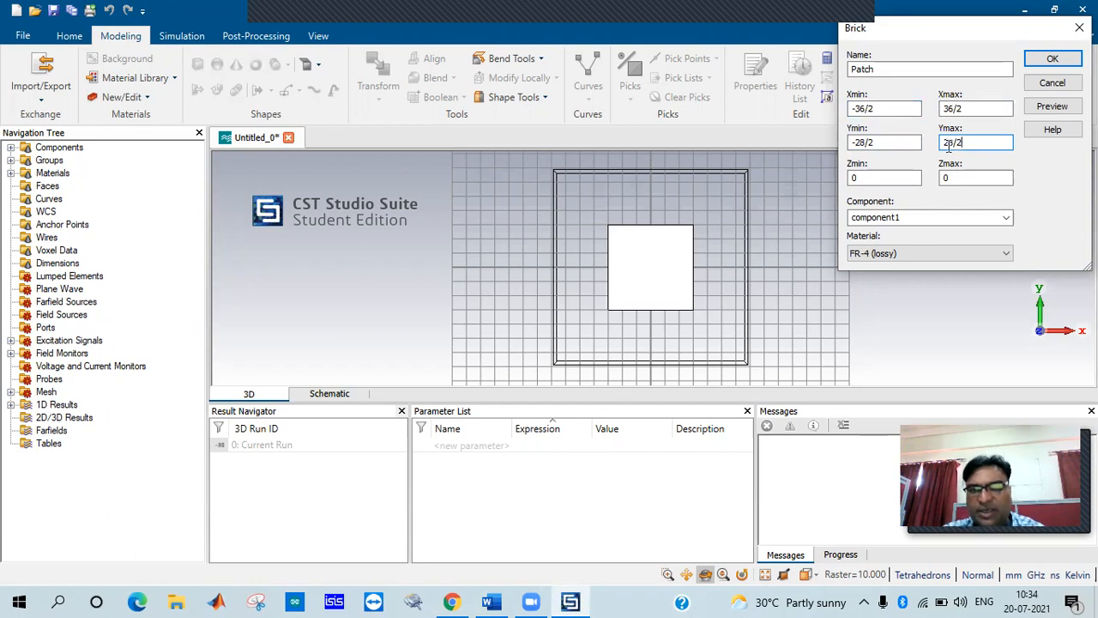
- Check the substrate and patch height calculations in the Word design notes and return to the brick definition in CST Studio Suite
left_click(901, 178)
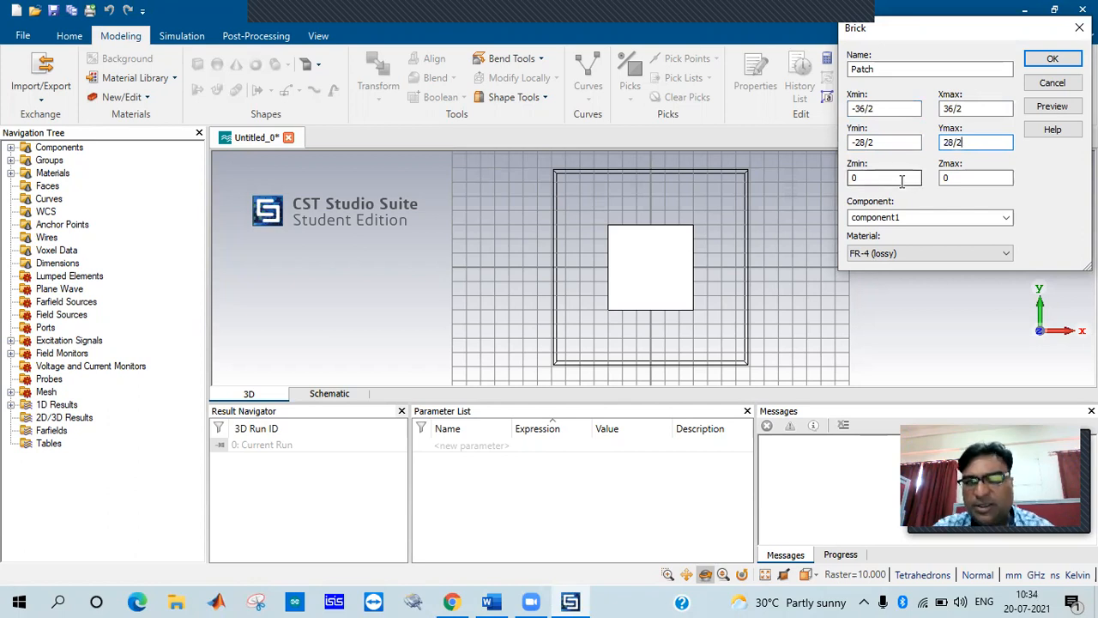
left_click(491, 601)
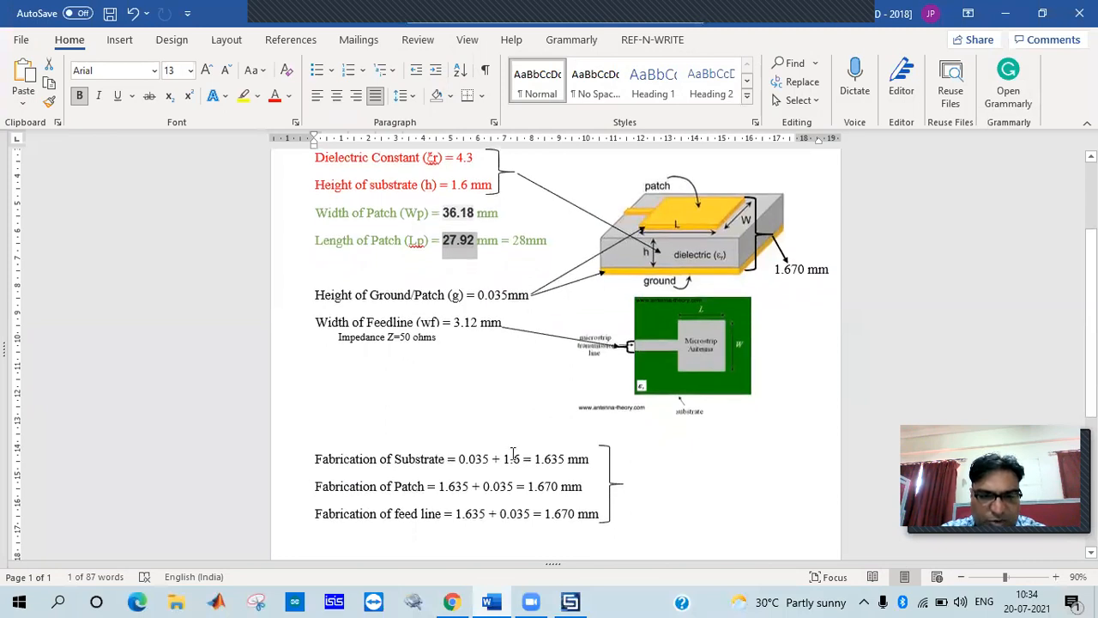
left_click_drag(535, 459, 564, 463)
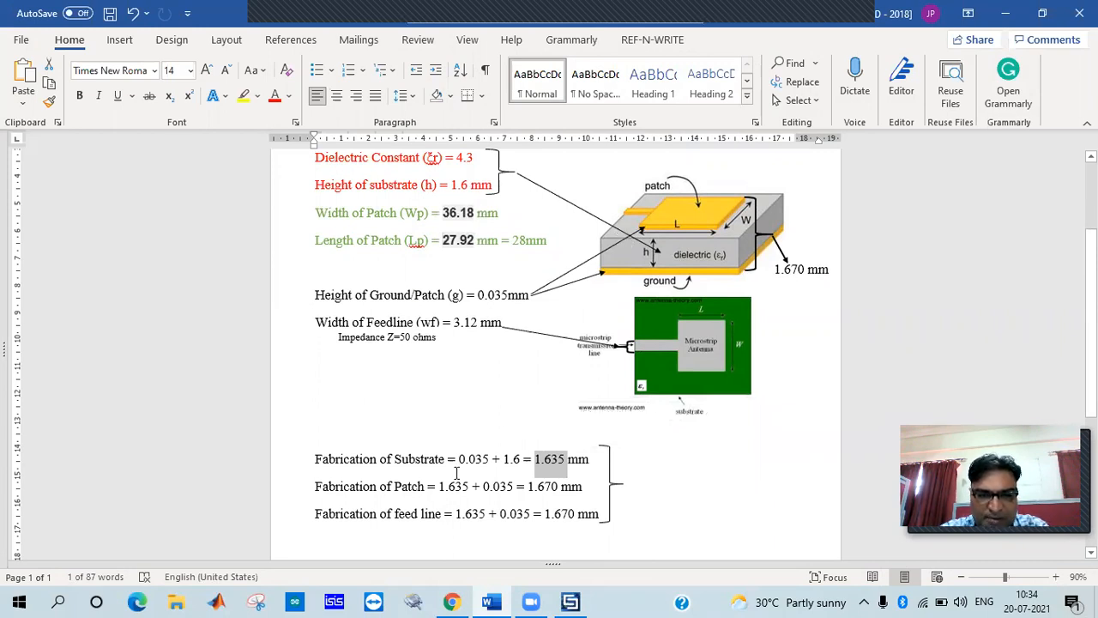
left_click_drag(441, 485, 513, 486)
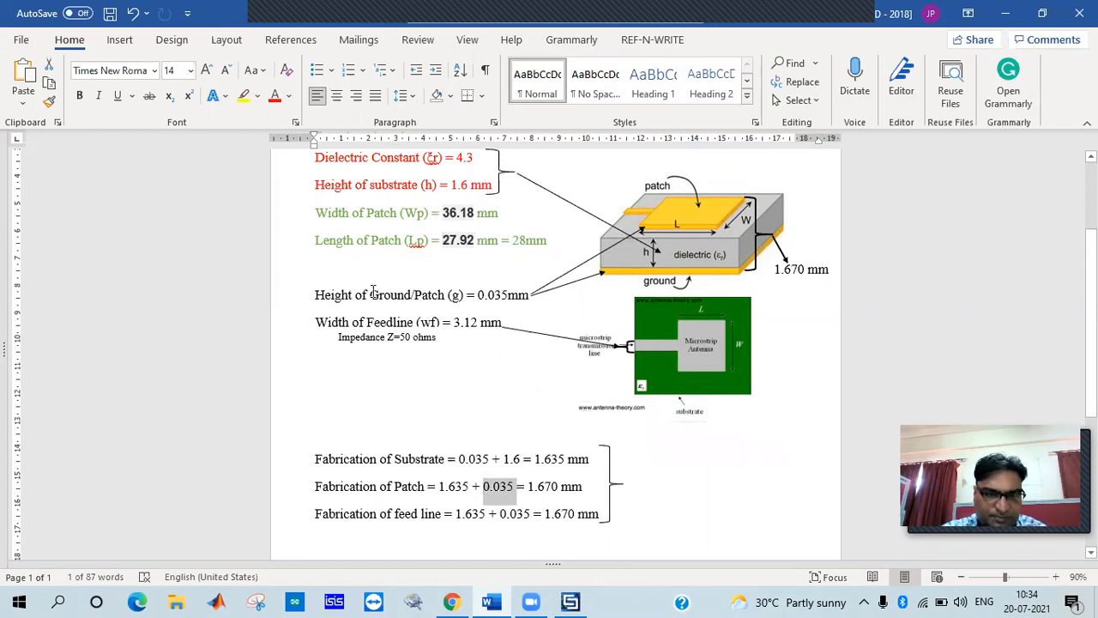
left_click_drag(414, 294, 444, 294)
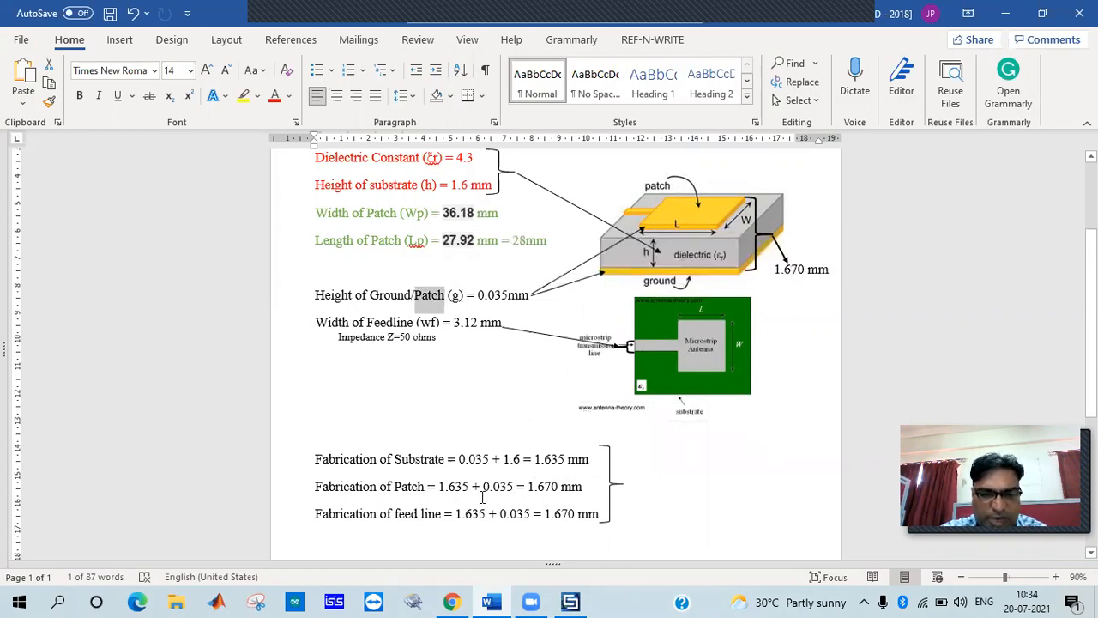
left_click(571, 601)
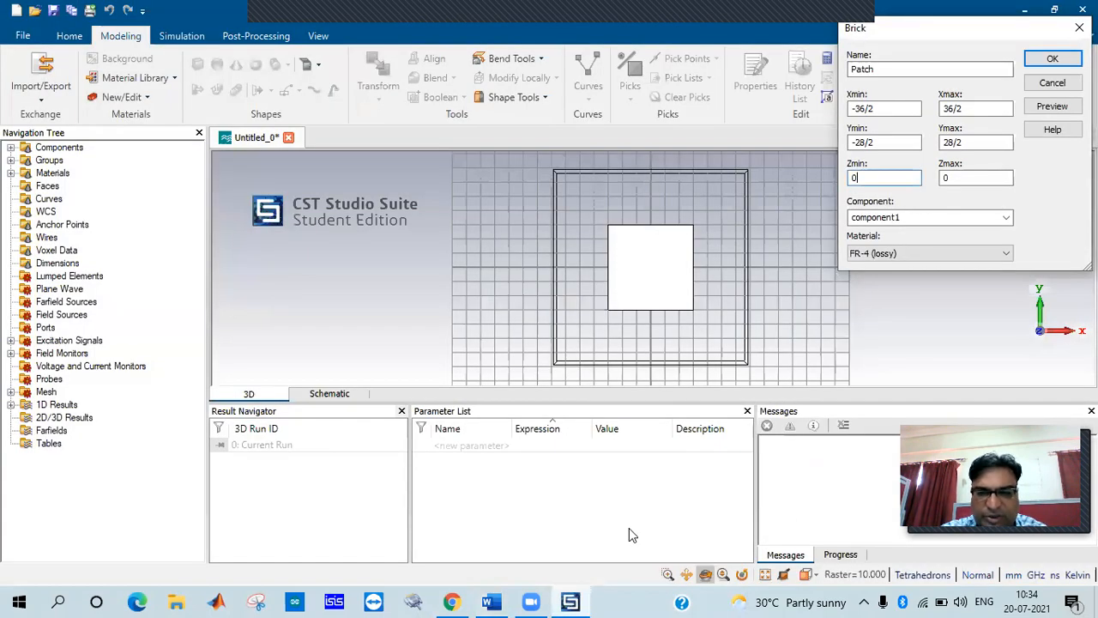
- Set the Patch brick's Z extents to 1.635 for the minimum and 1.670 for the maximum
left_click(871, 178)
key("BackSpace")
type("1")
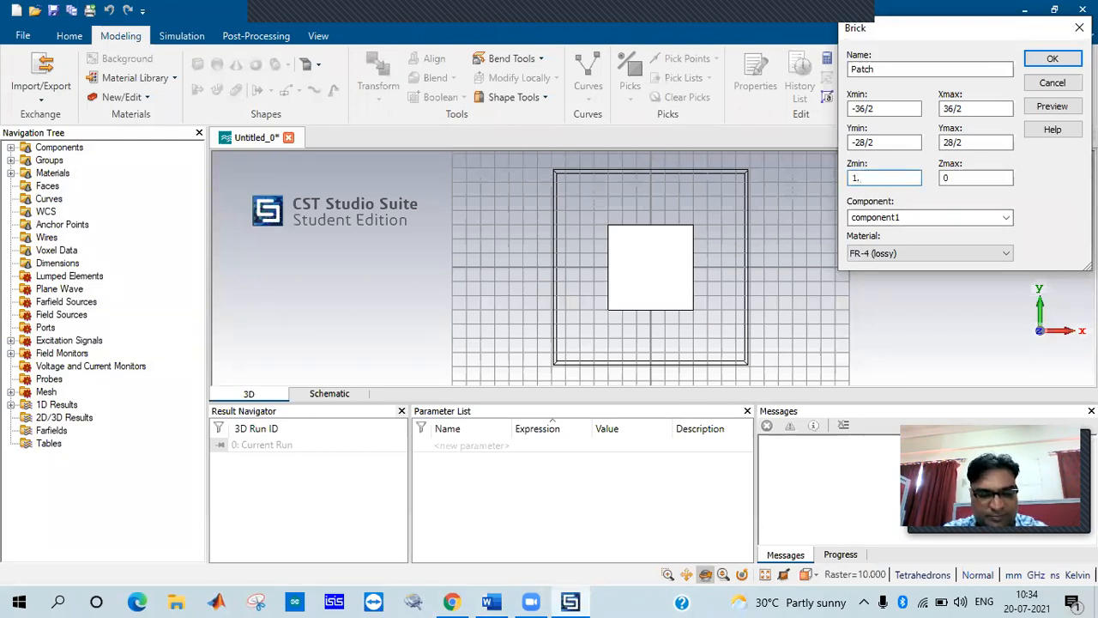
type(".635")
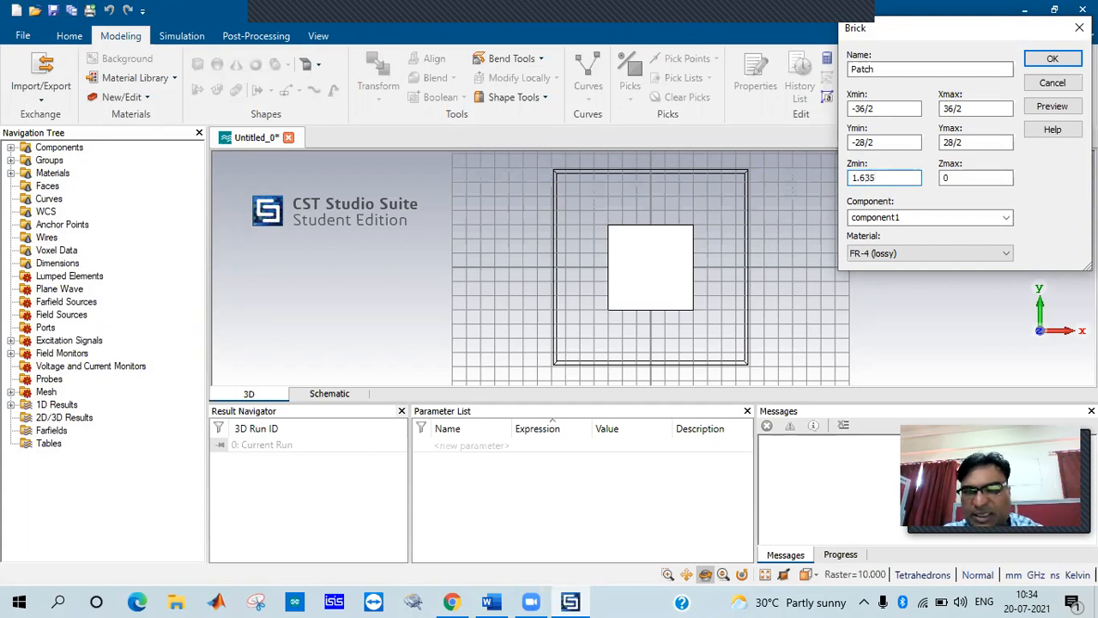
left_click(979, 177)
key("BackSpace")
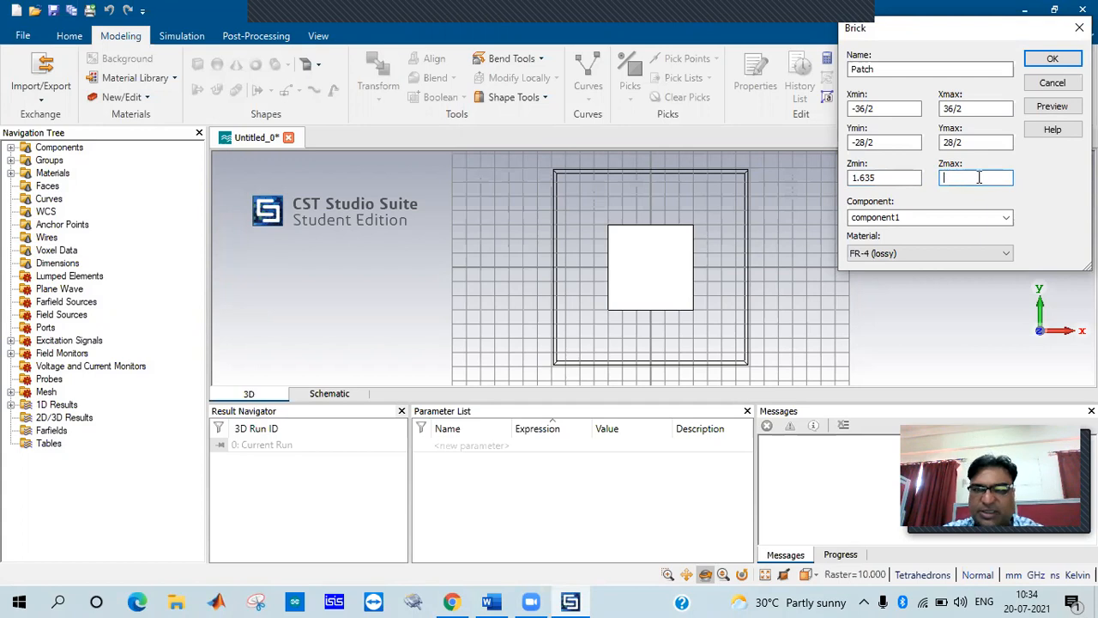
type("1.")
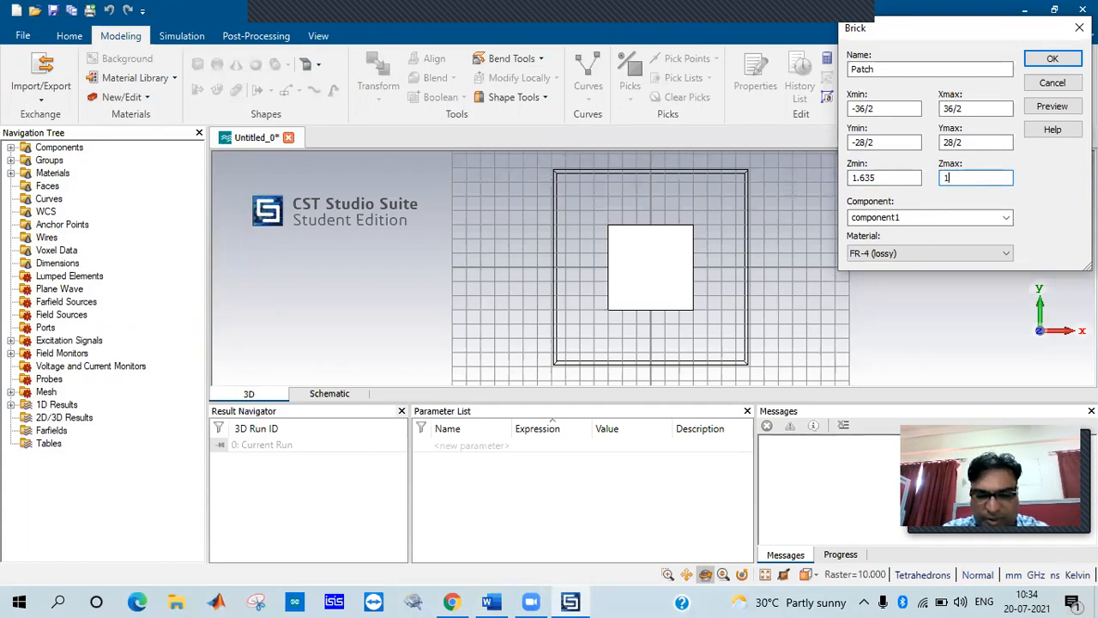
type("670")
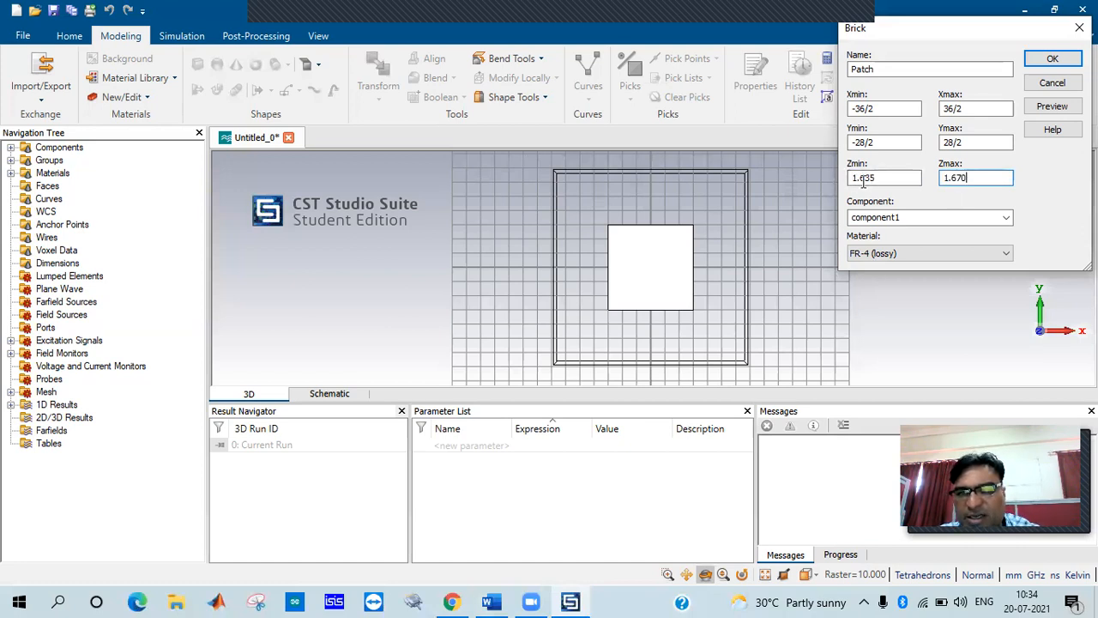
left_click_drag(855, 177, 877, 177)
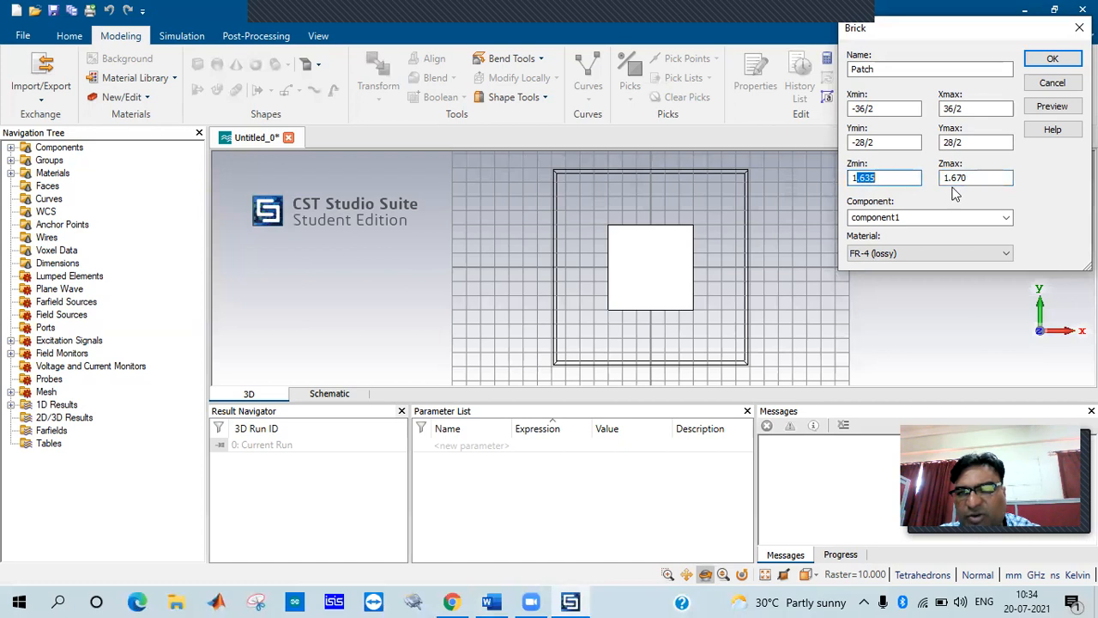
- Assign Copper (pure) as the Patch material, preview the shape and create the brick
left_click(907, 256)
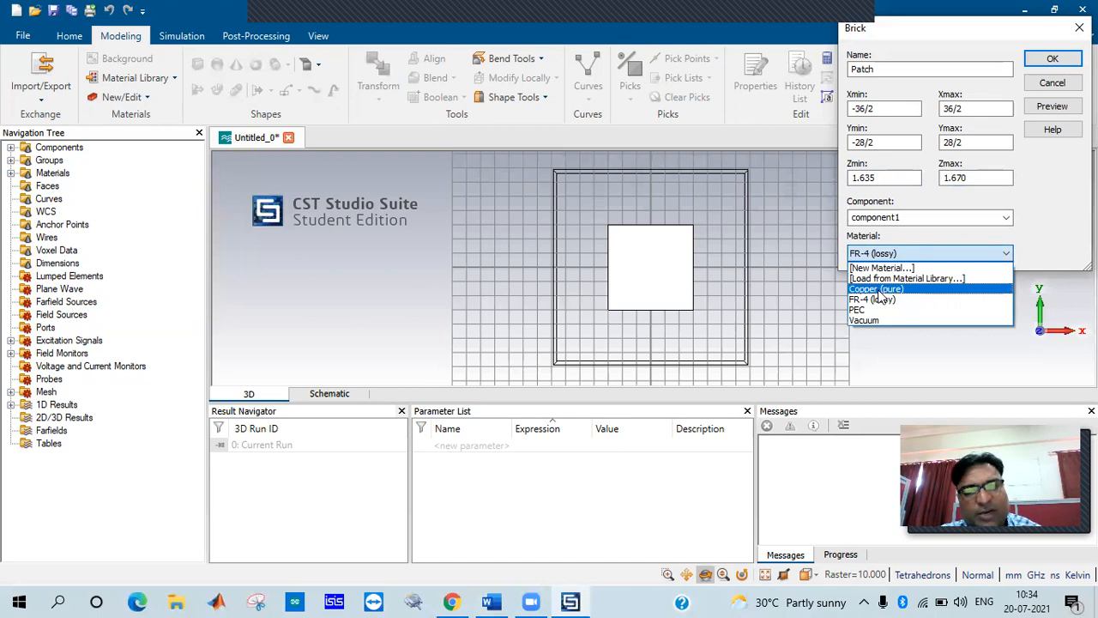
left_click(880, 292)
left_click(1050, 107)
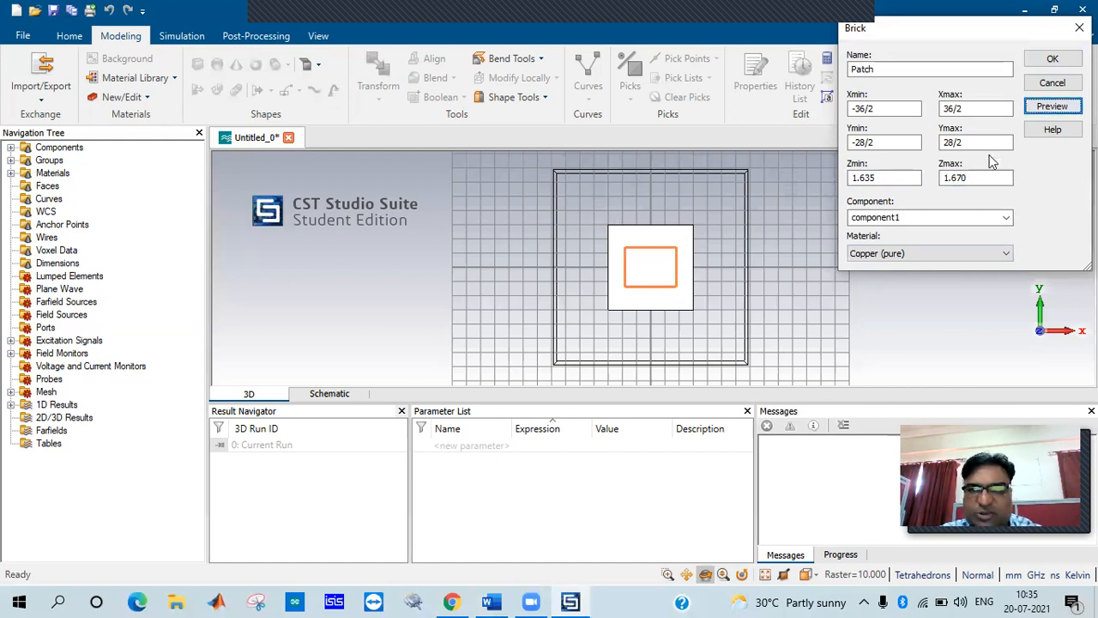
left_click(1048, 64)
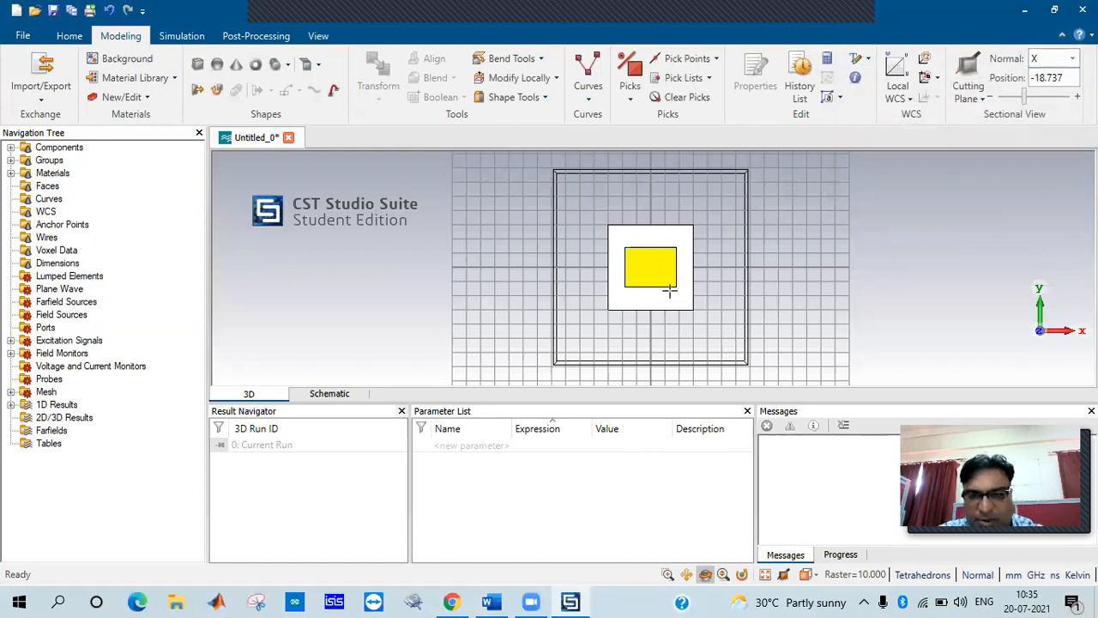
scroll(669, 291, "down", 3)
scroll(668, 290, "up", 5)
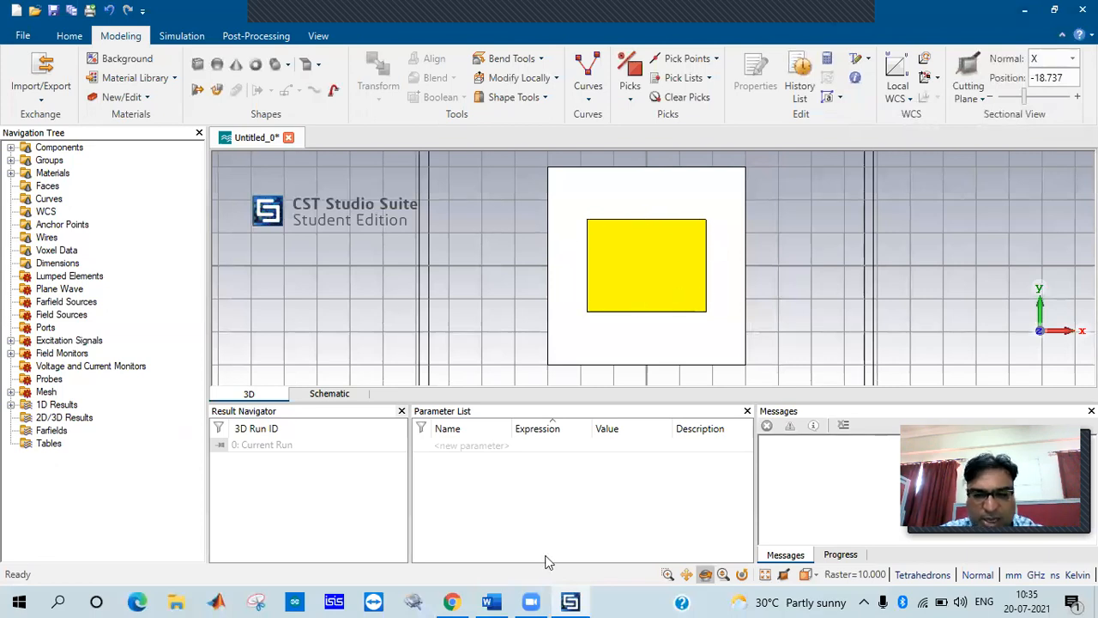
- Switch to Word and examine the patch antenna drawing in the design notes
left_click(490, 601)
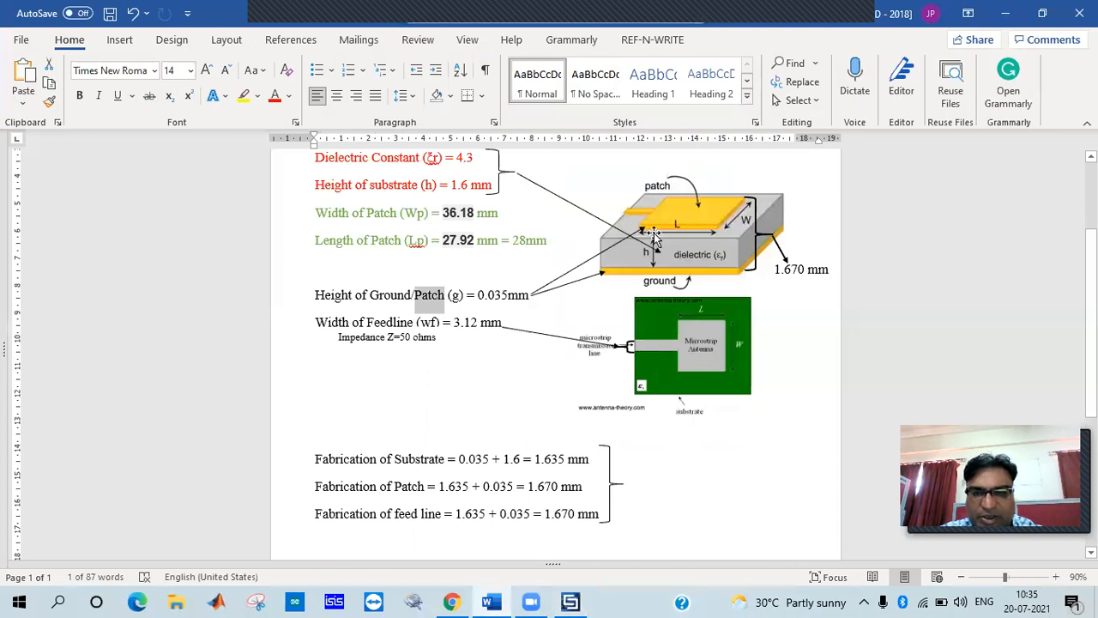